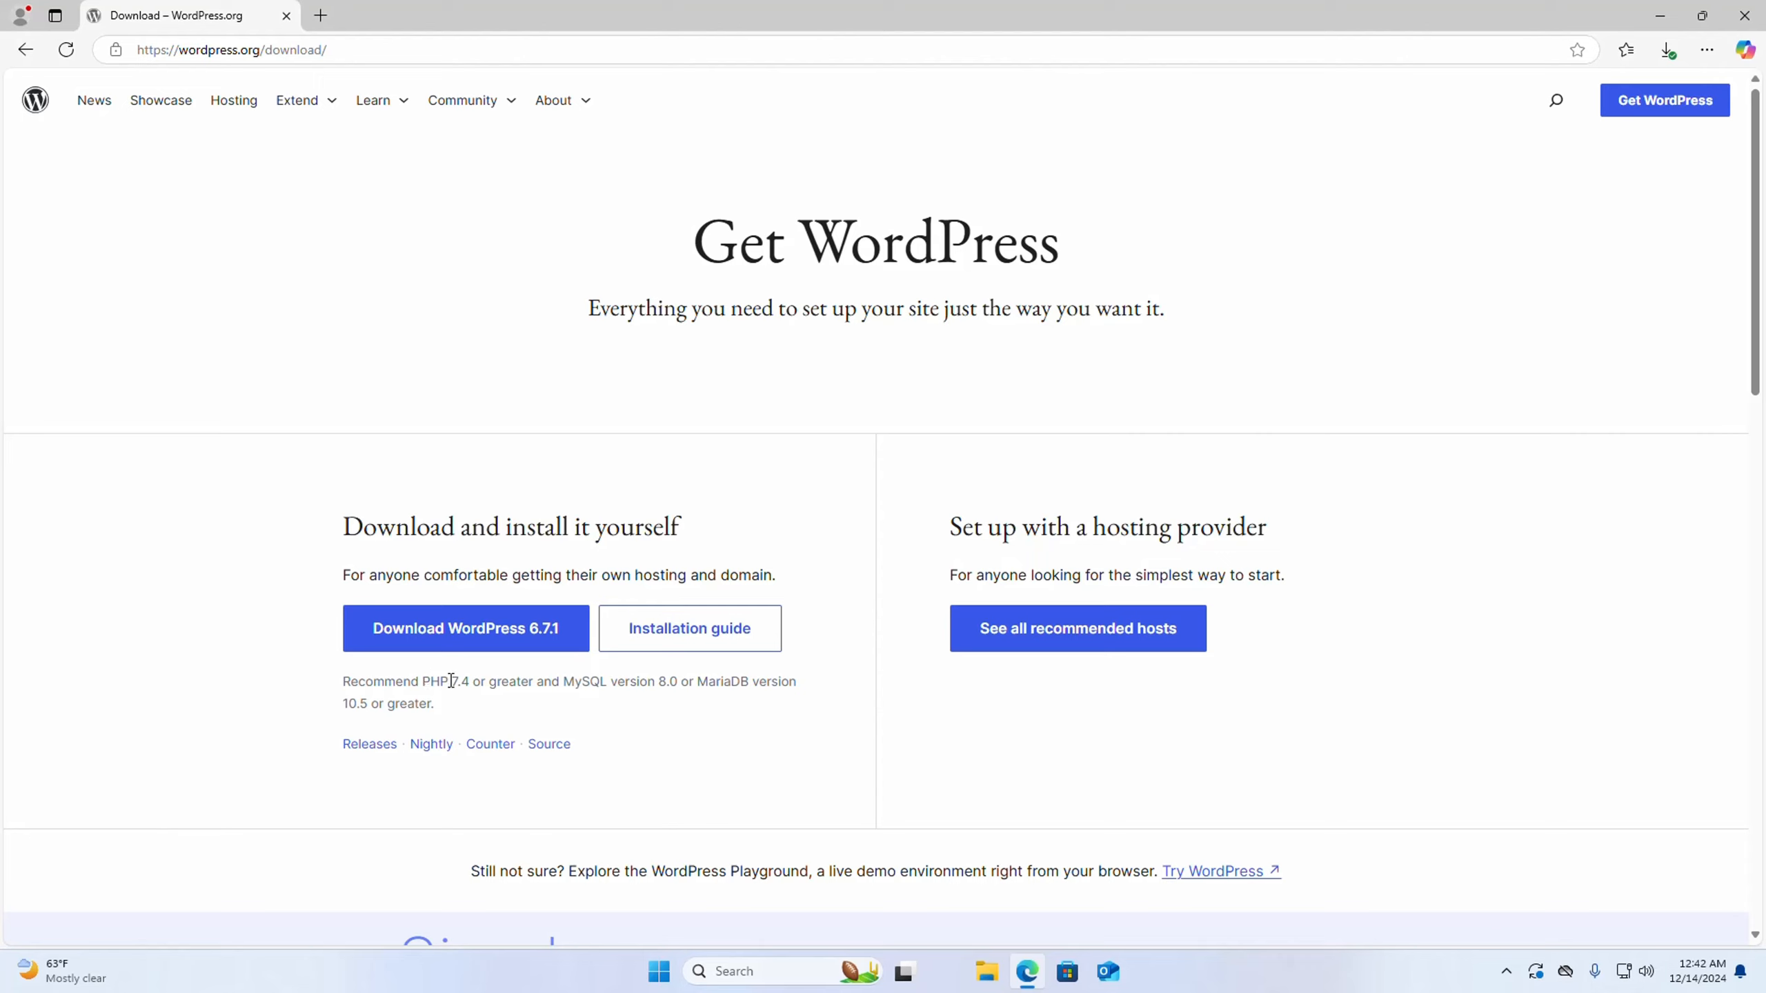
- Show the downloaded wordpress-6.7.1.zip in its folder and copy the archive
left_click_drag(450, 680, 470, 681)
left_click(556, 689)
left_click(561, 648)
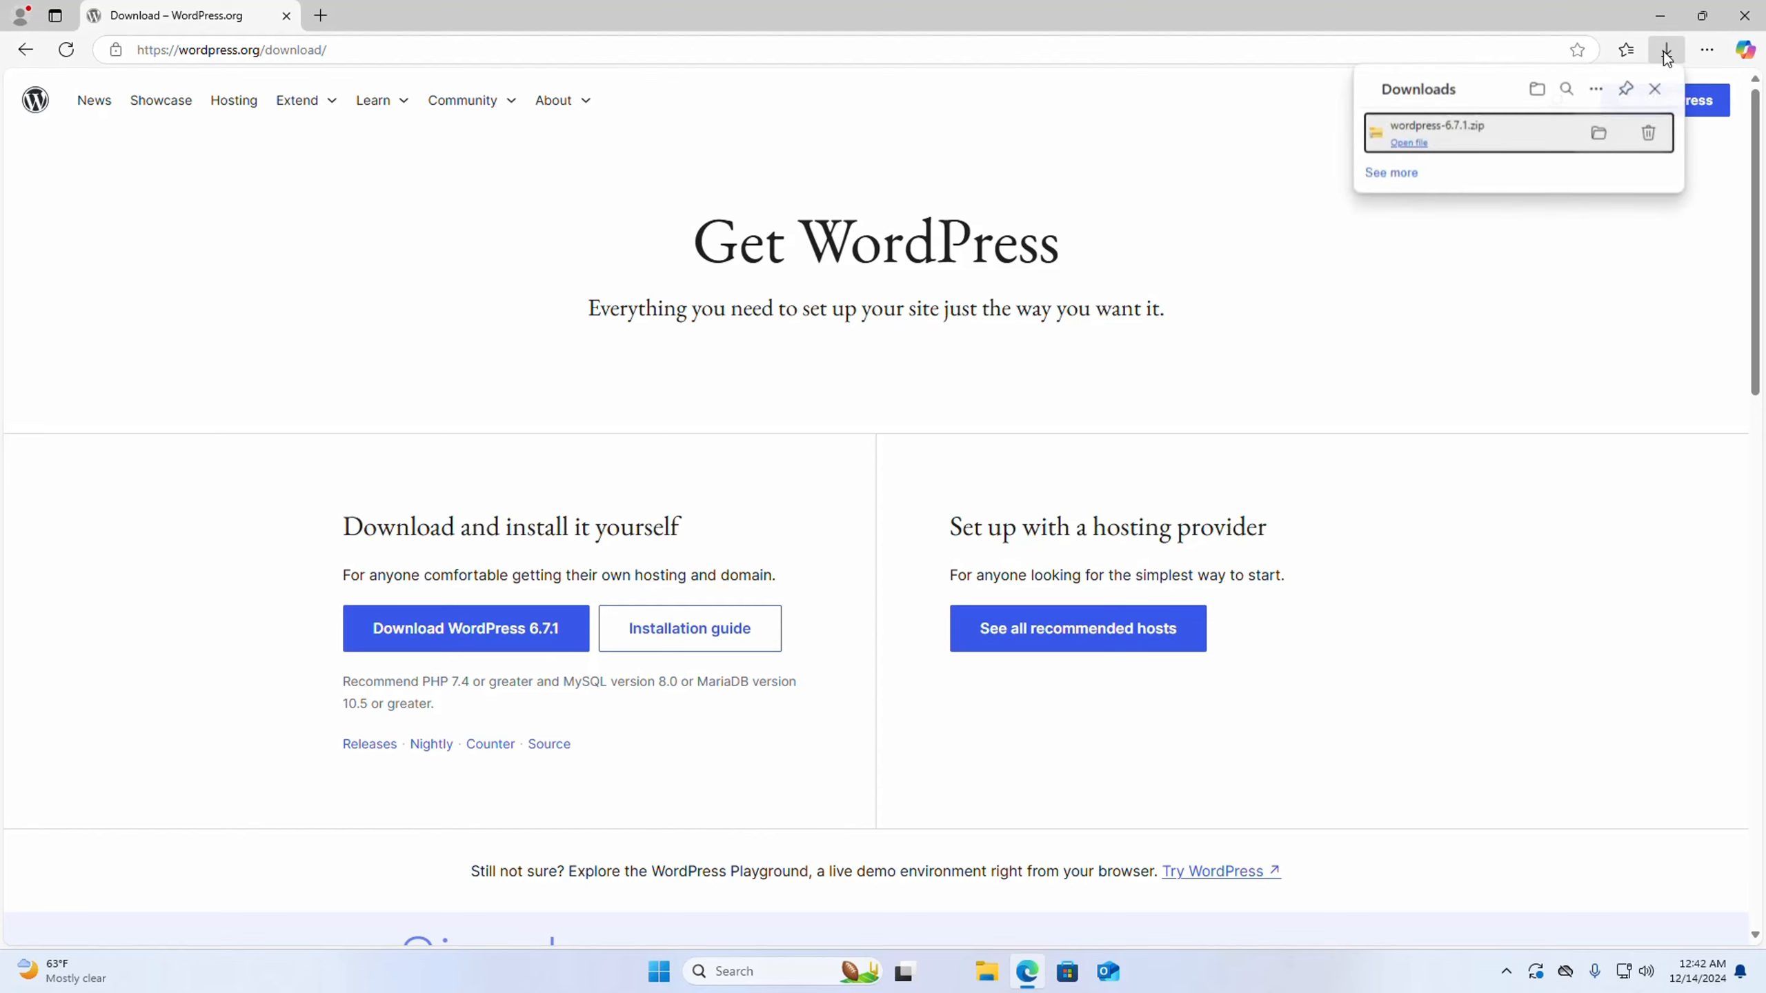
left_click(1599, 133)
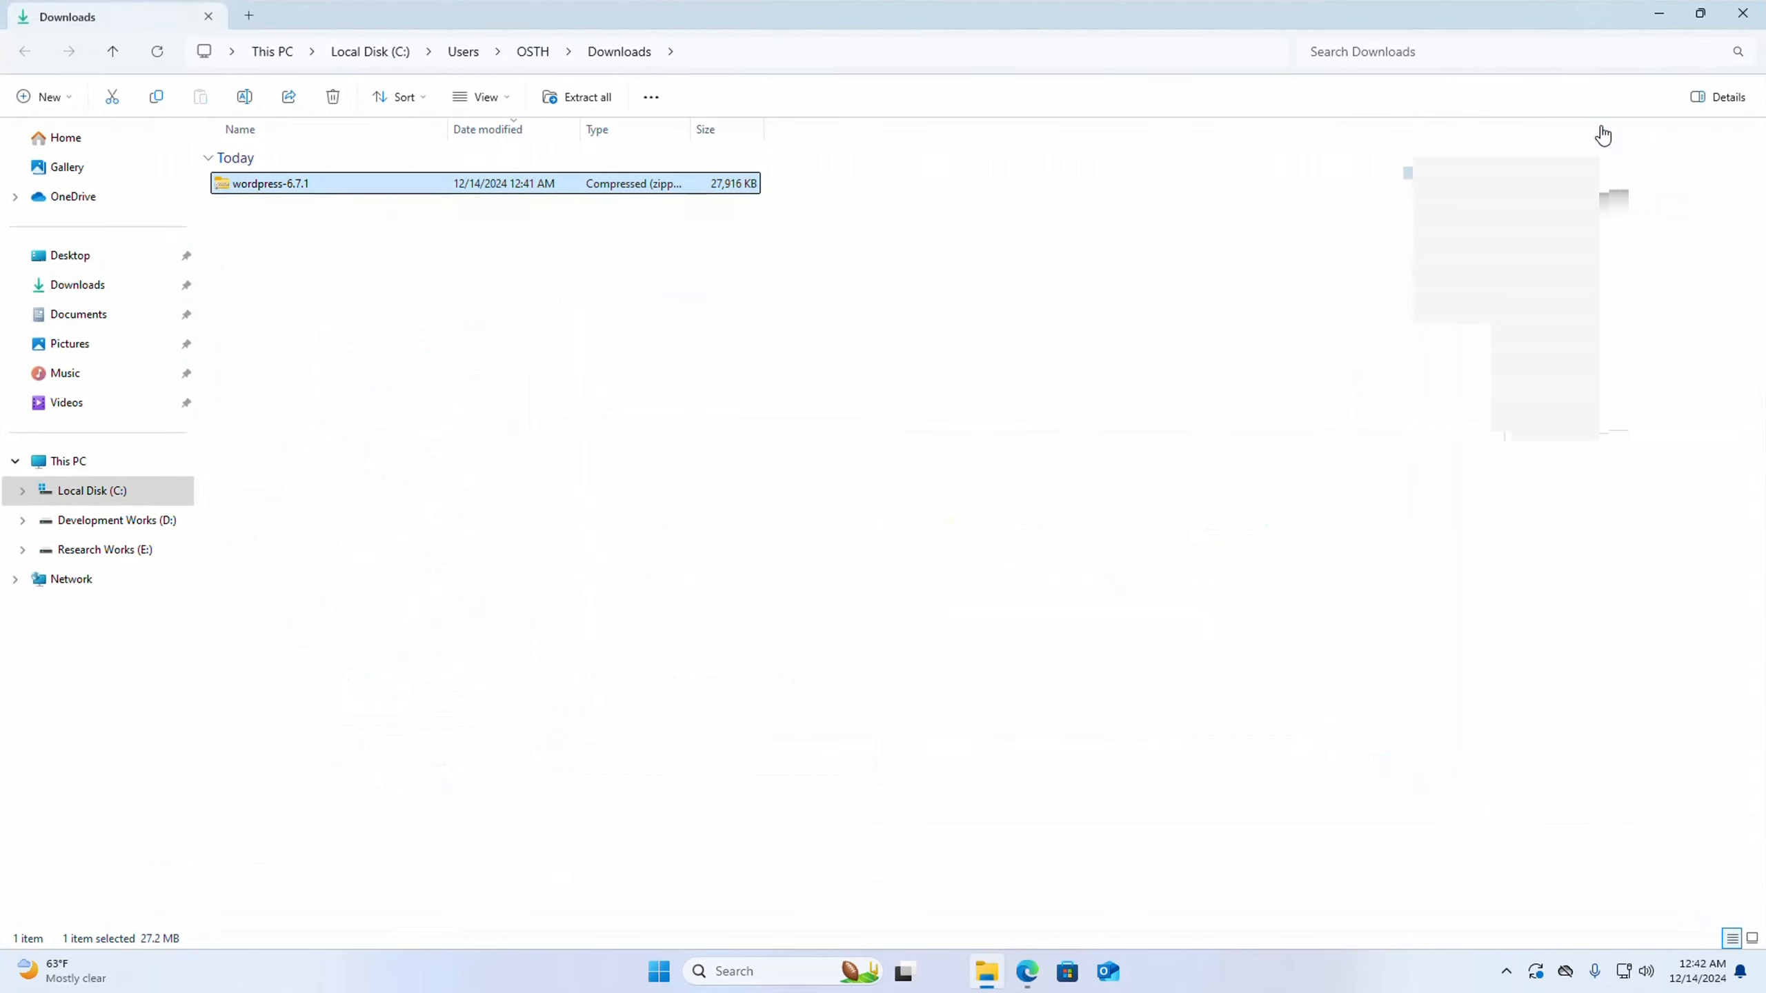
right_click(287, 182)
left_click(342, 201)
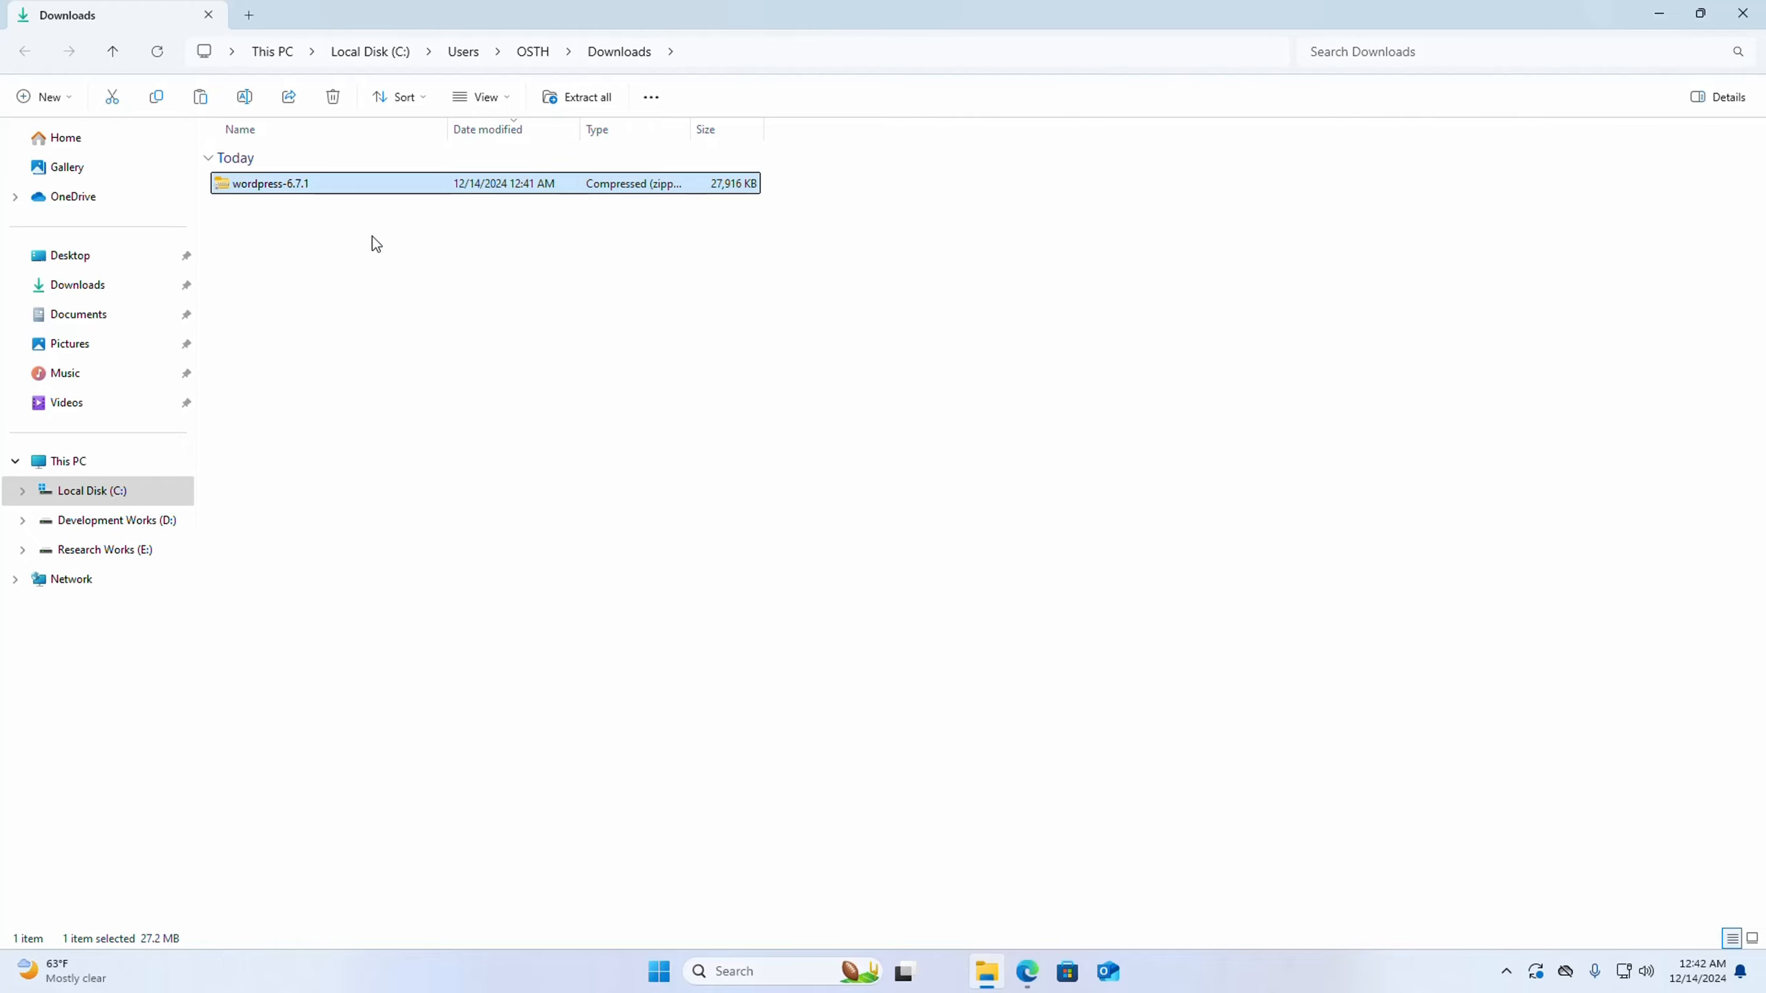
- Minimize the File Explorer and browser windows and open the XAMPP Control Panel
left_click(1654, 16)
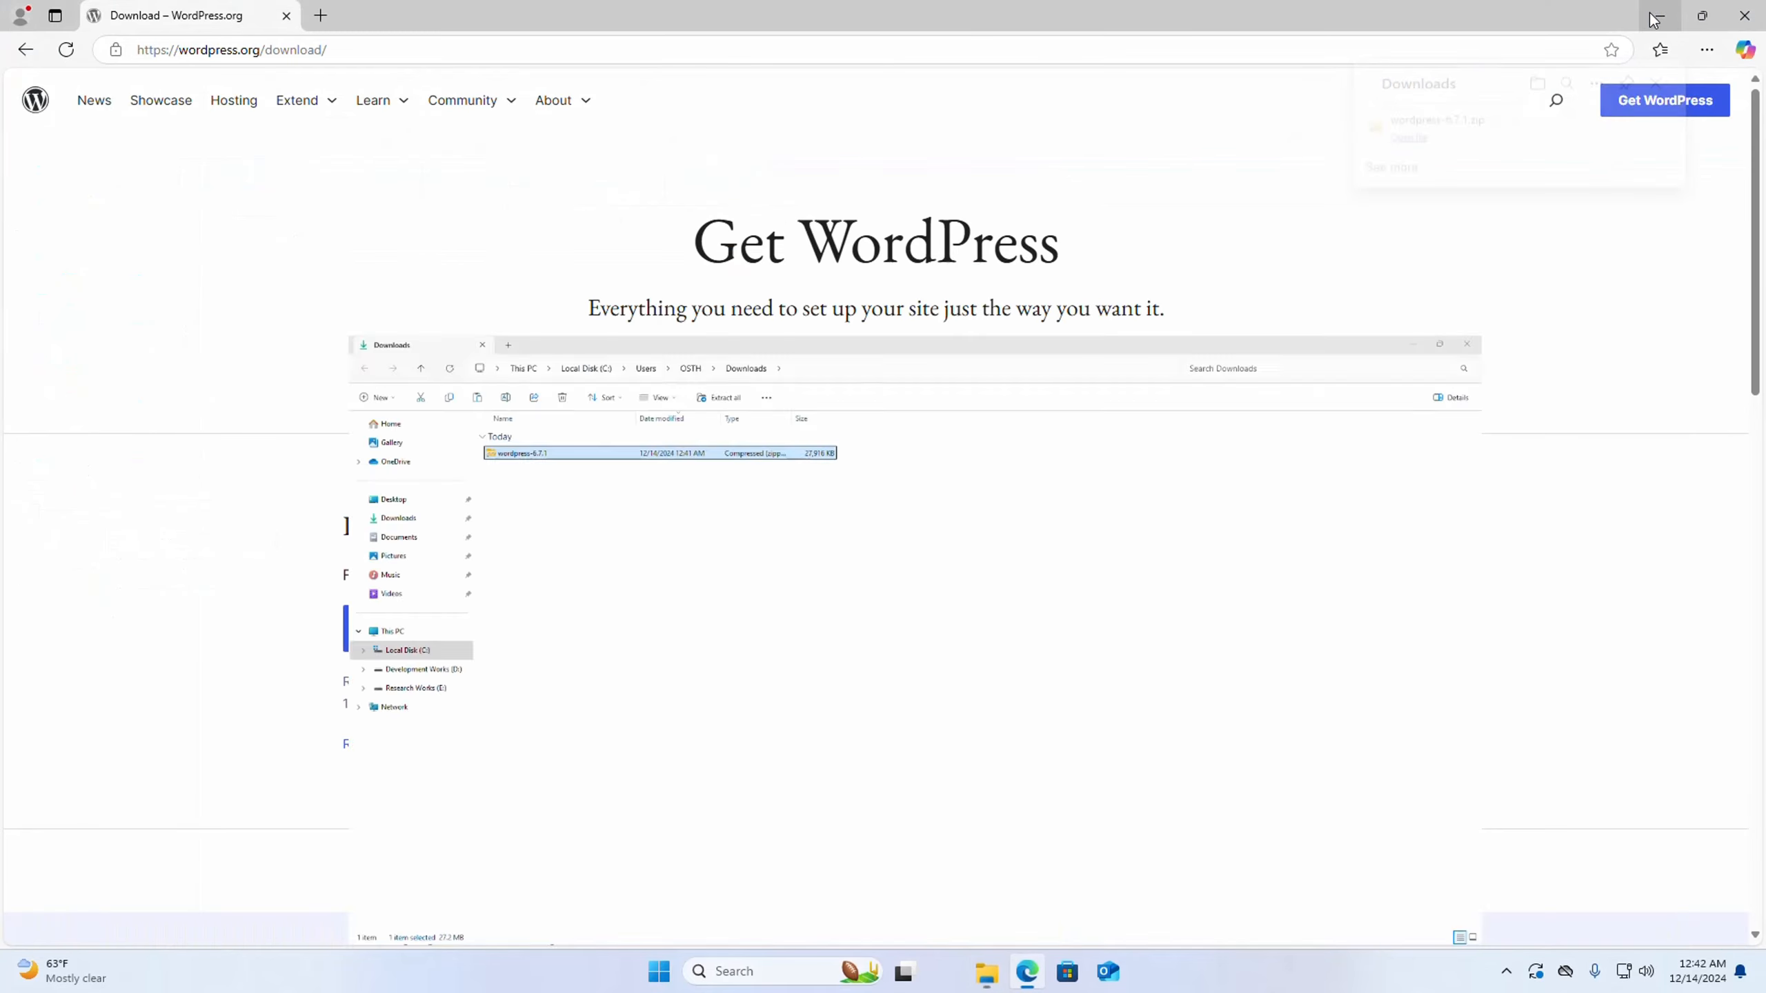
left_click(1654, 17)
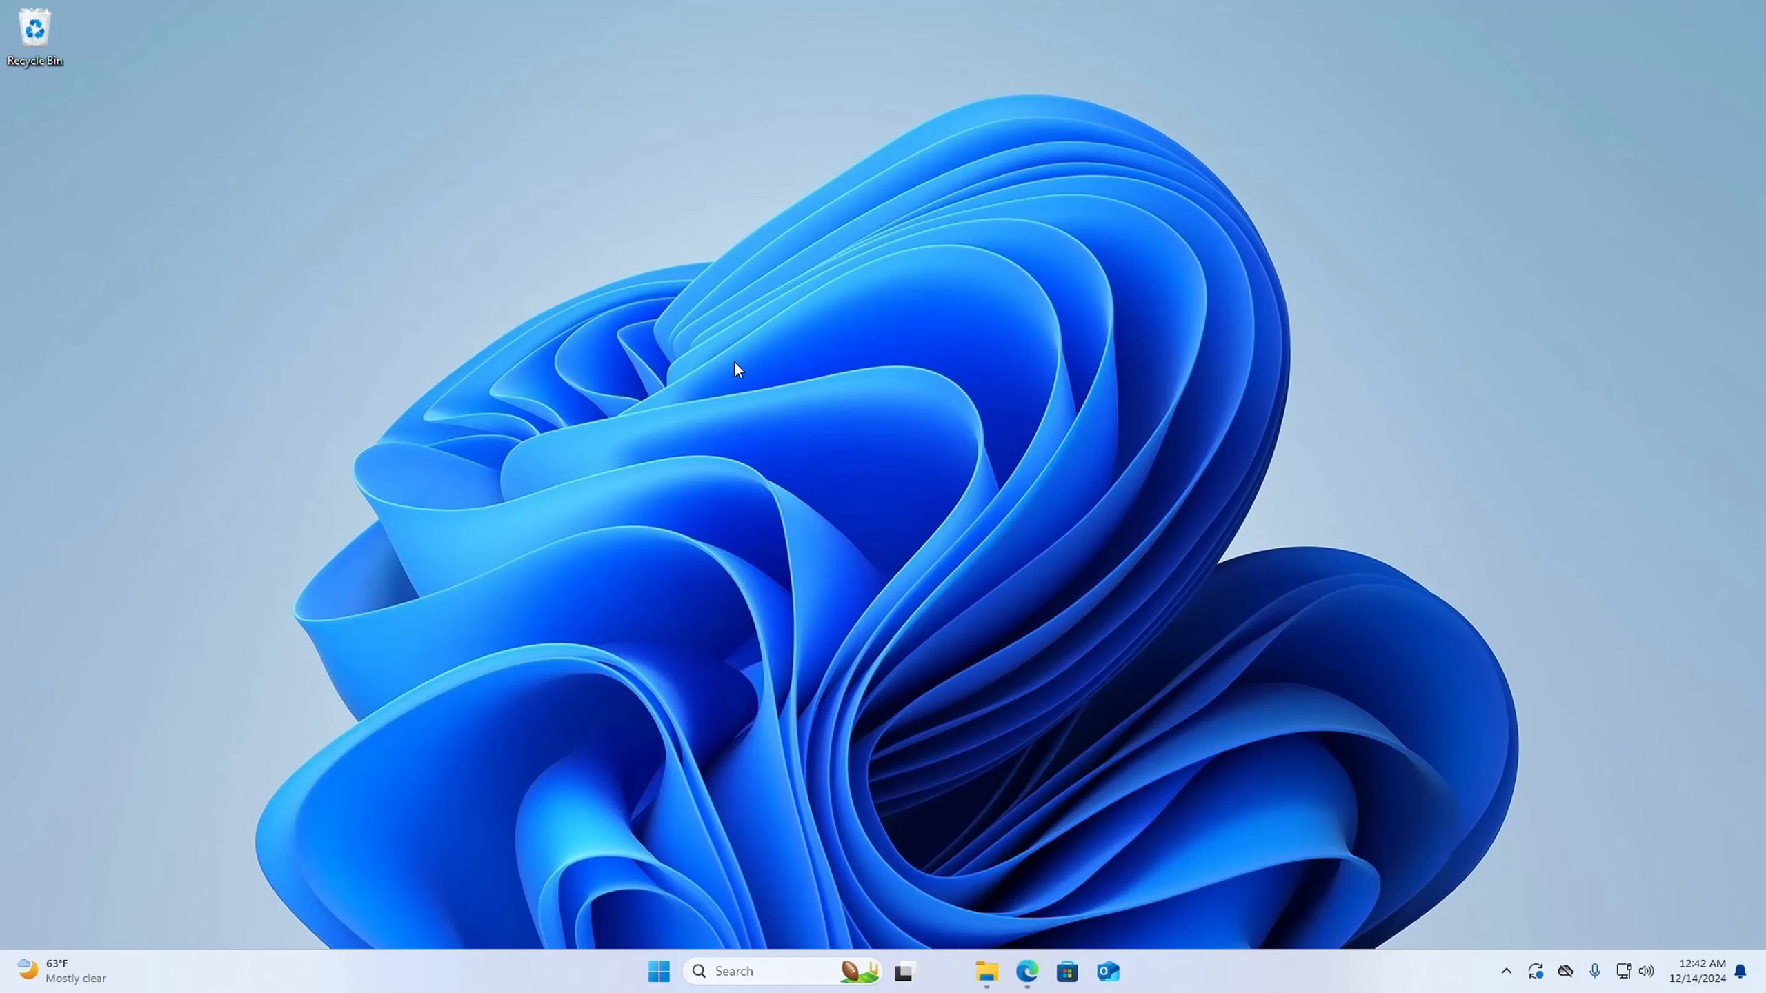
left_click(723, 969)
type("x")
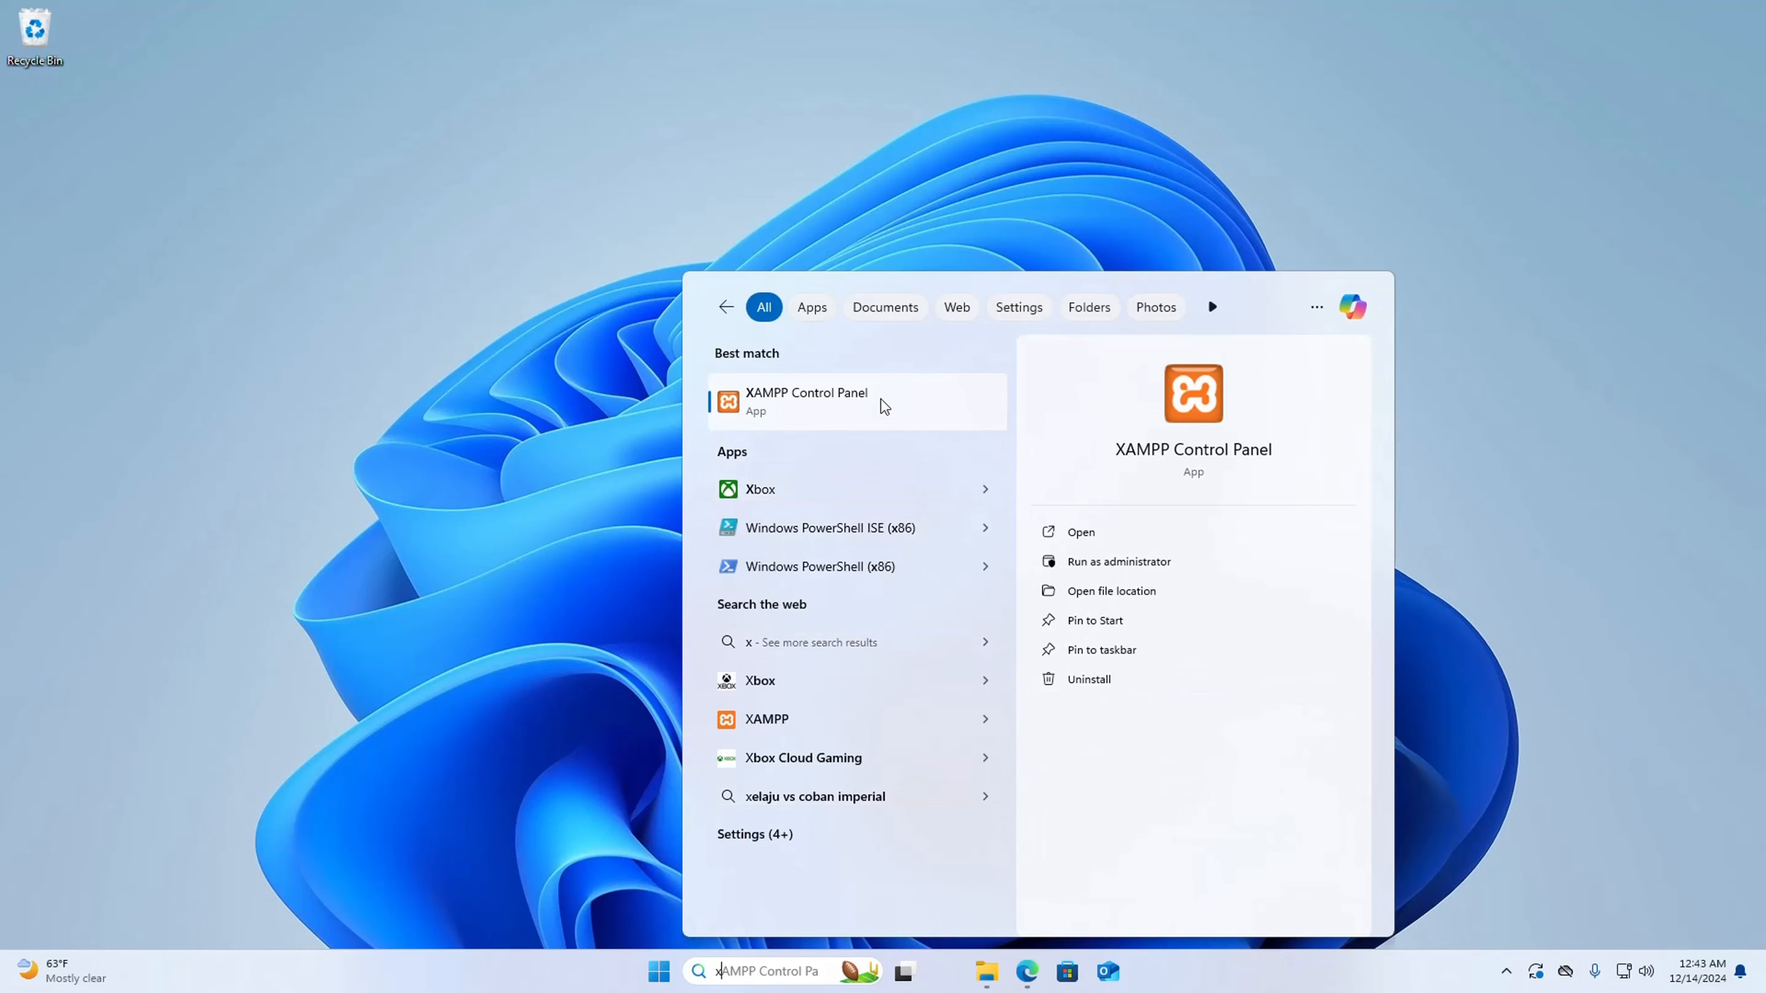
left_click(1190, 396)
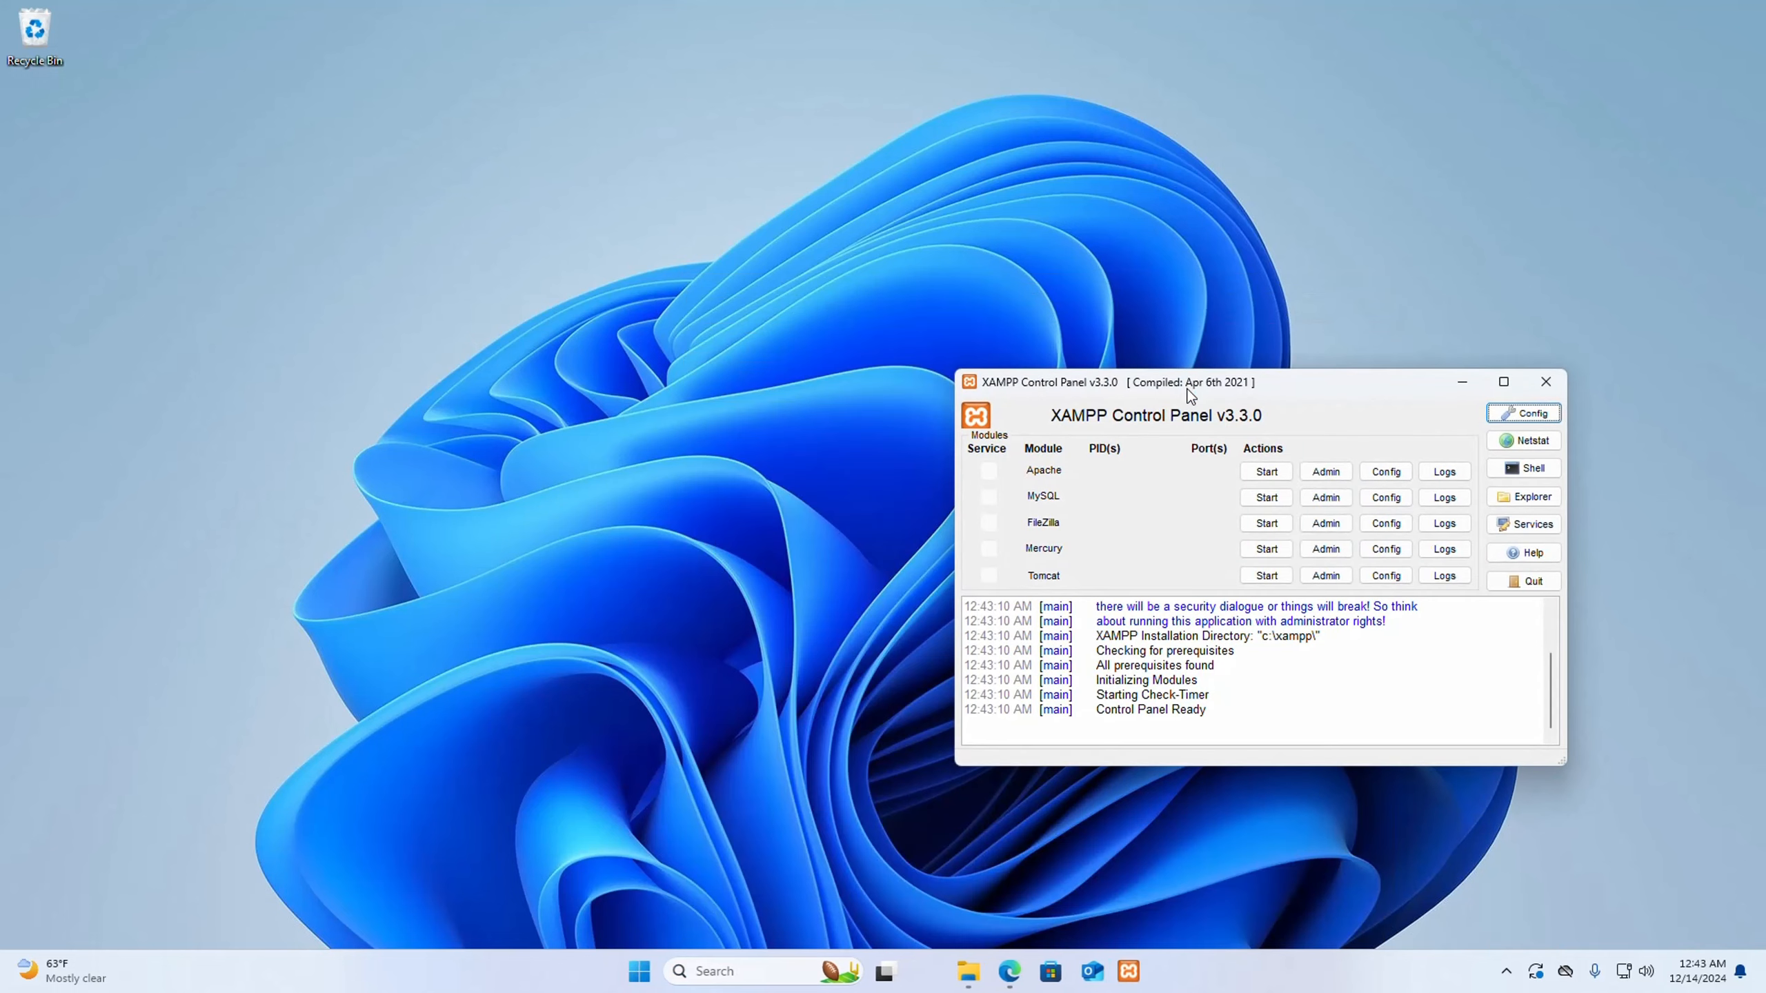
- Start the Apache and MySQL modules in XAMPP, and minimize the control panel
left_click_drag(1289, 390, 875, 201)
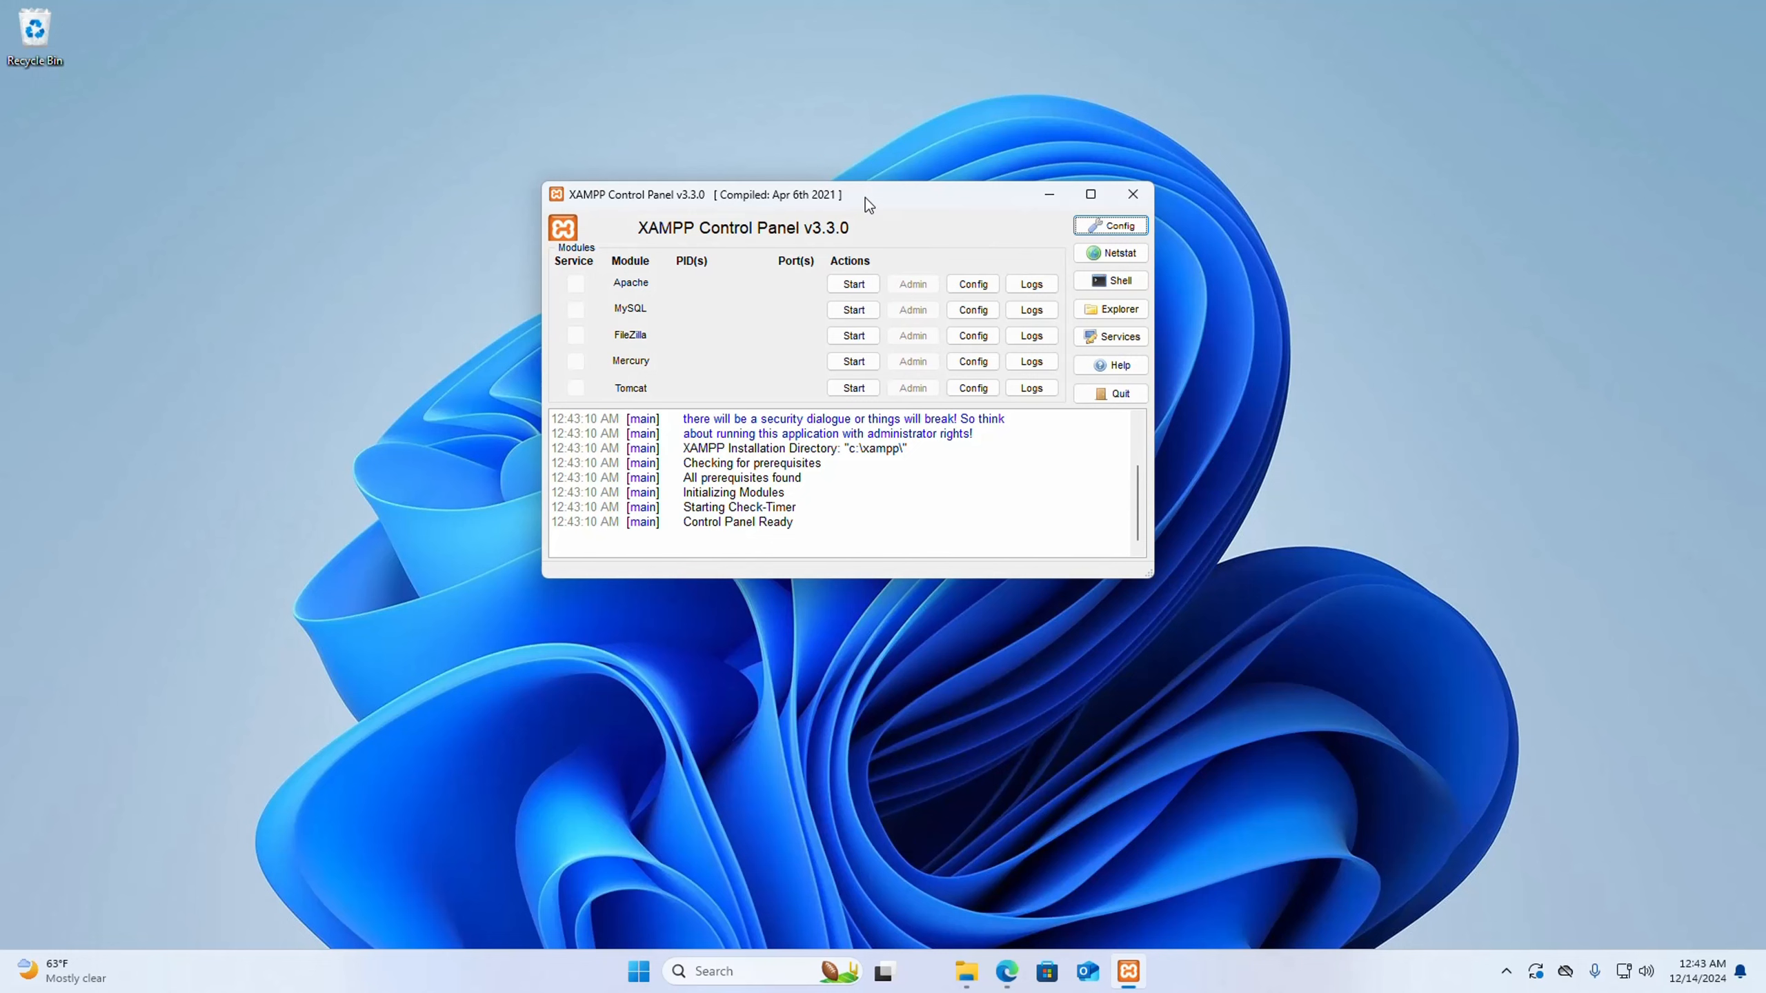
left_click_drag(865, 197, 850, 205)
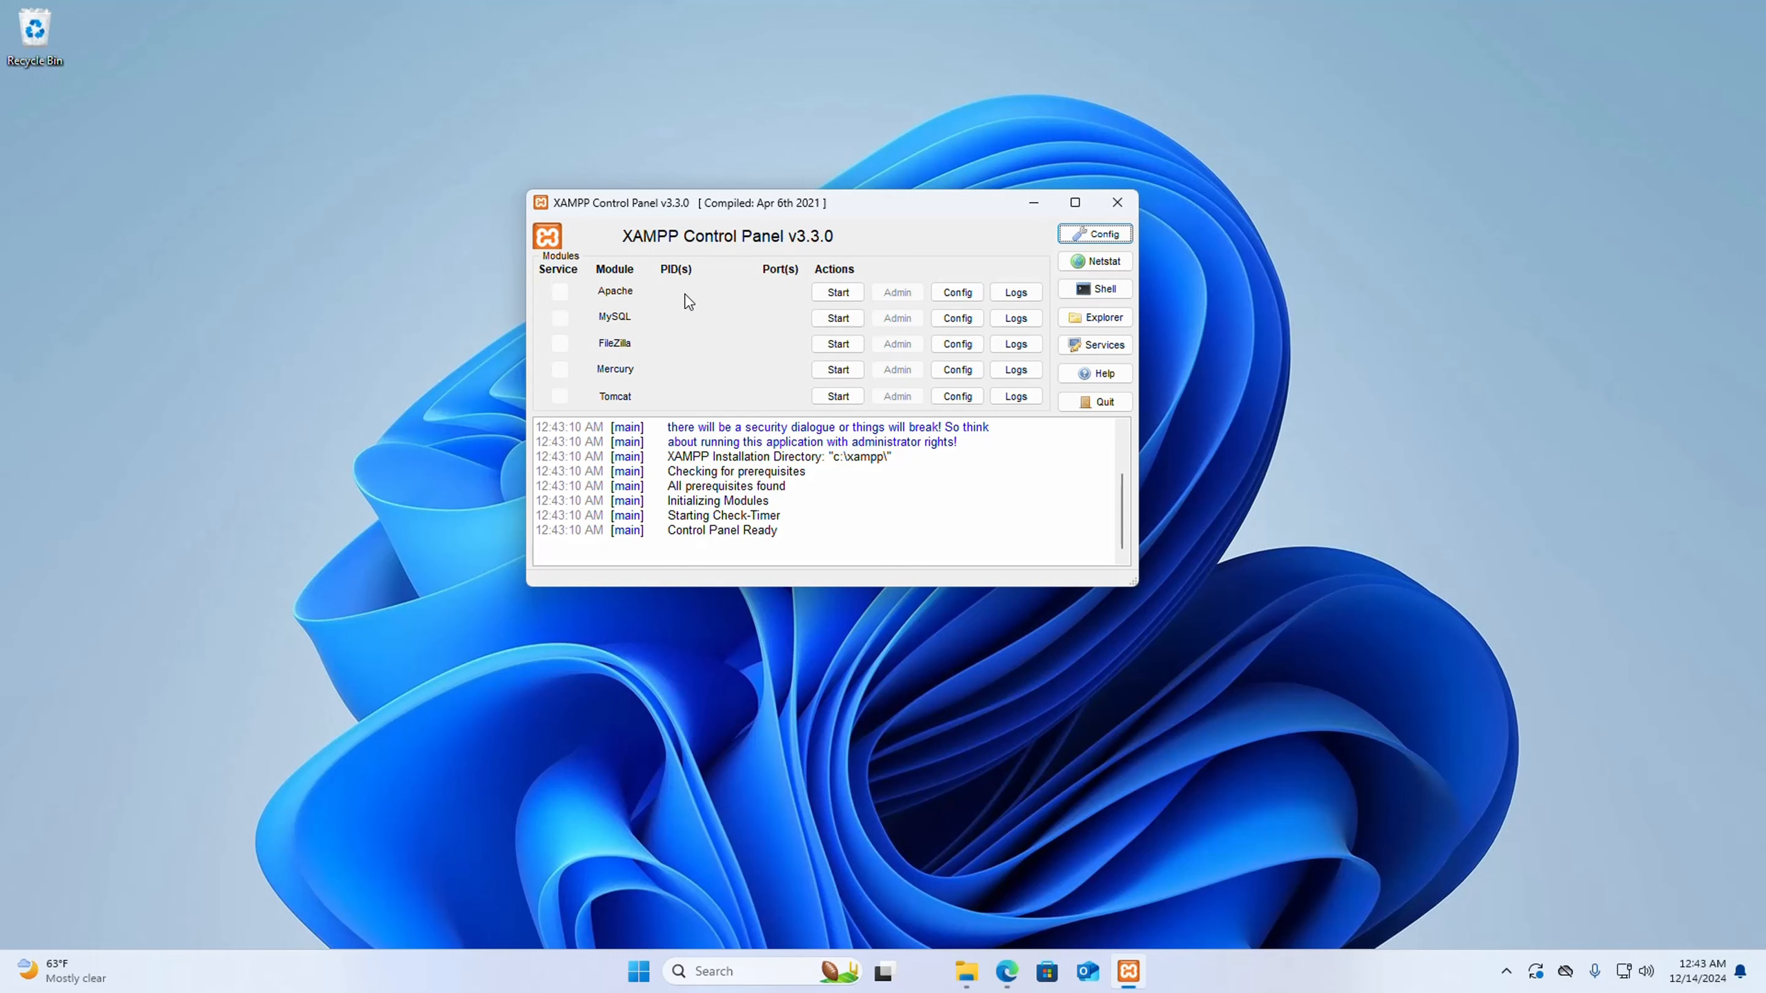
left_click(821, 292)
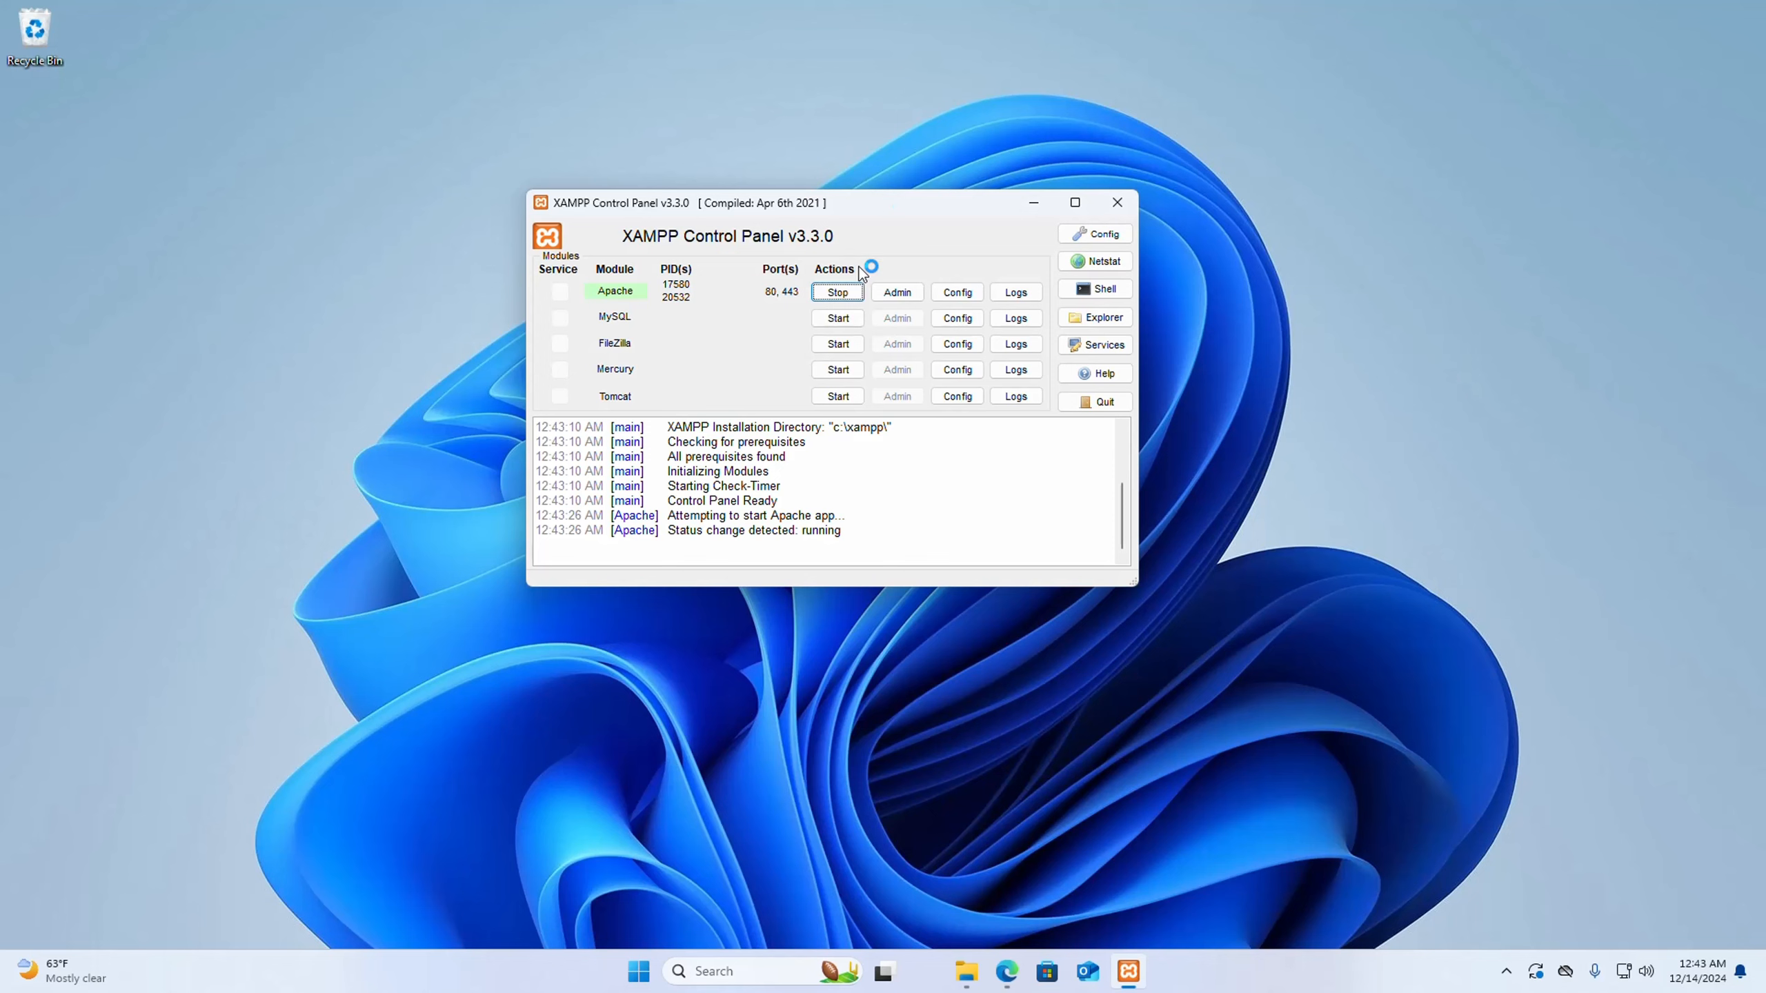
left_click(838, 319)
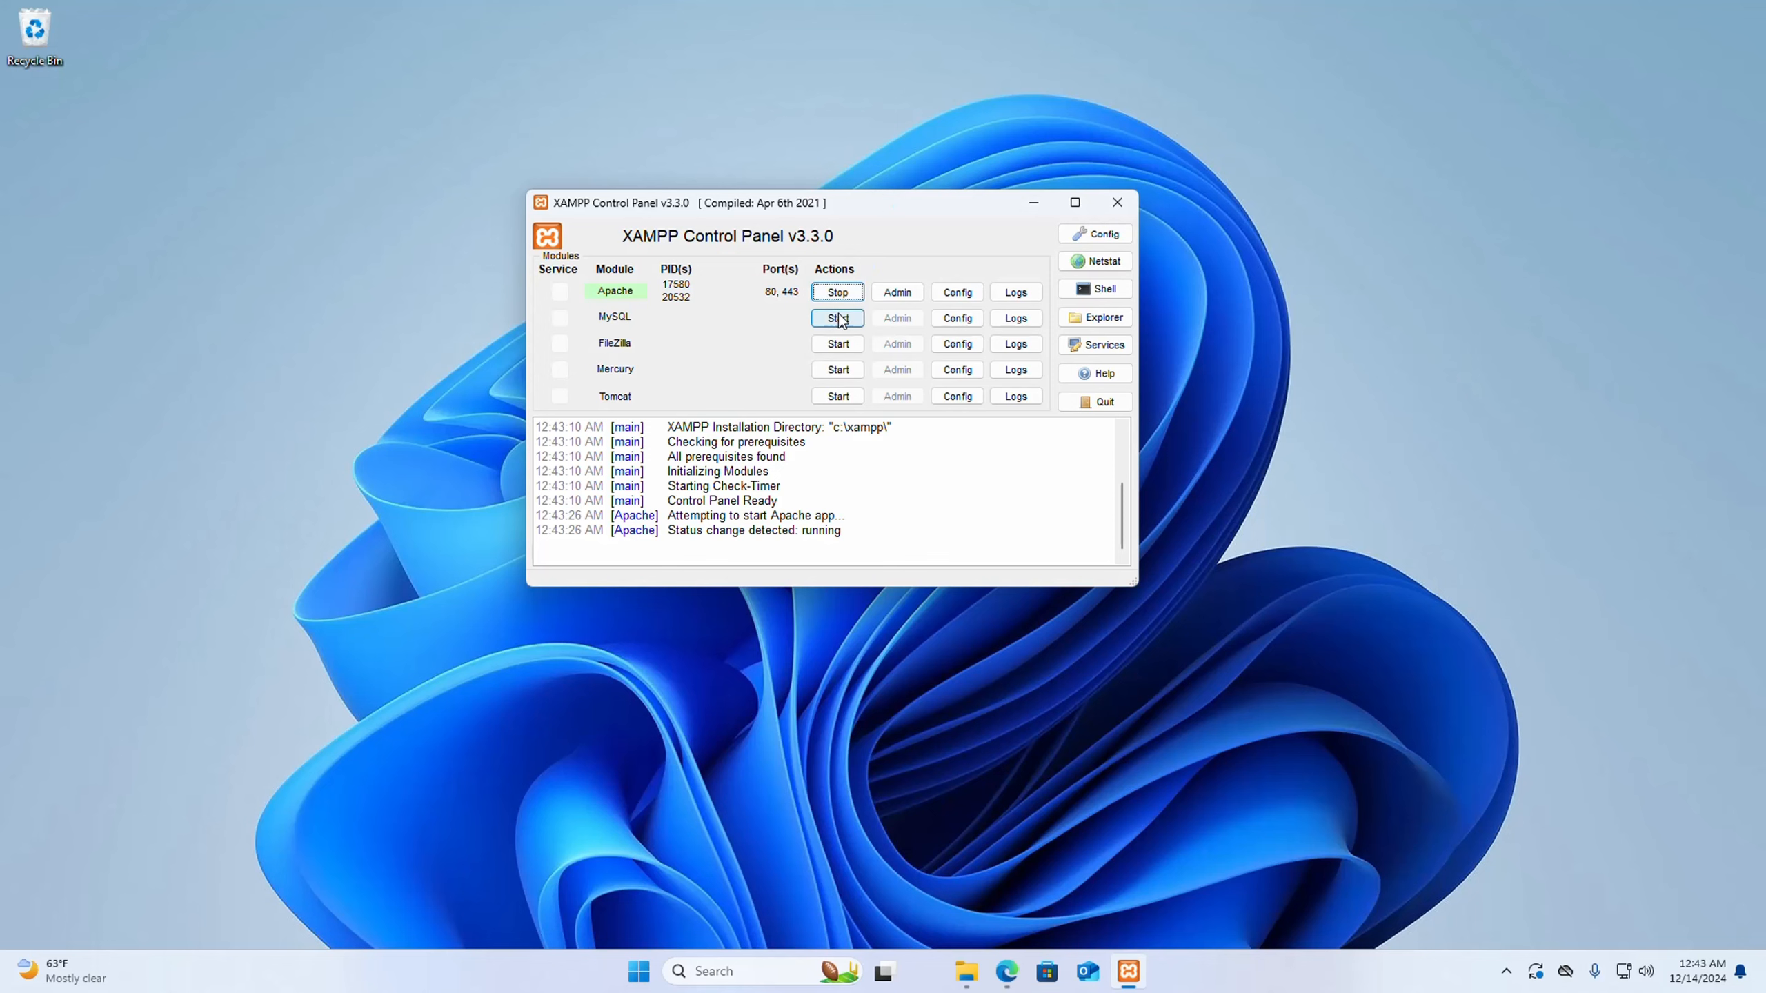
left_click(1033, 202)
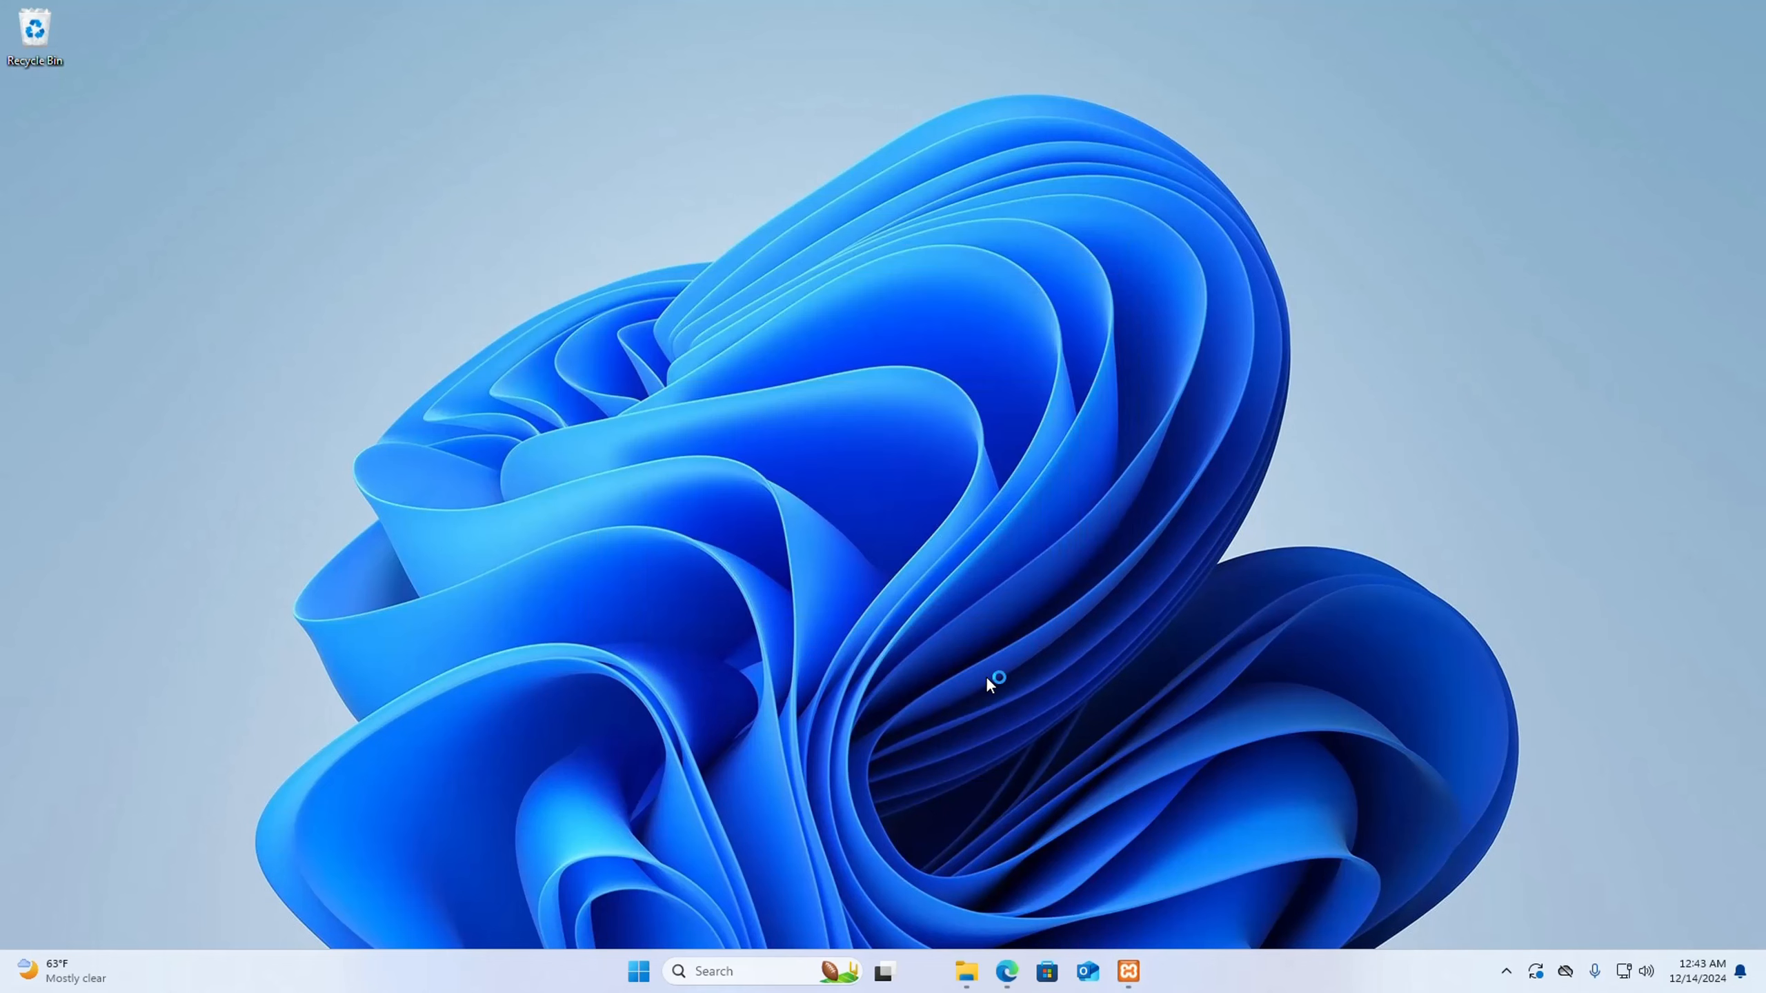
- Switch to File Explorer and paste the copied wordpress-6.7.1 archive into C:\xampp\htdocs
left_click(967, 971)
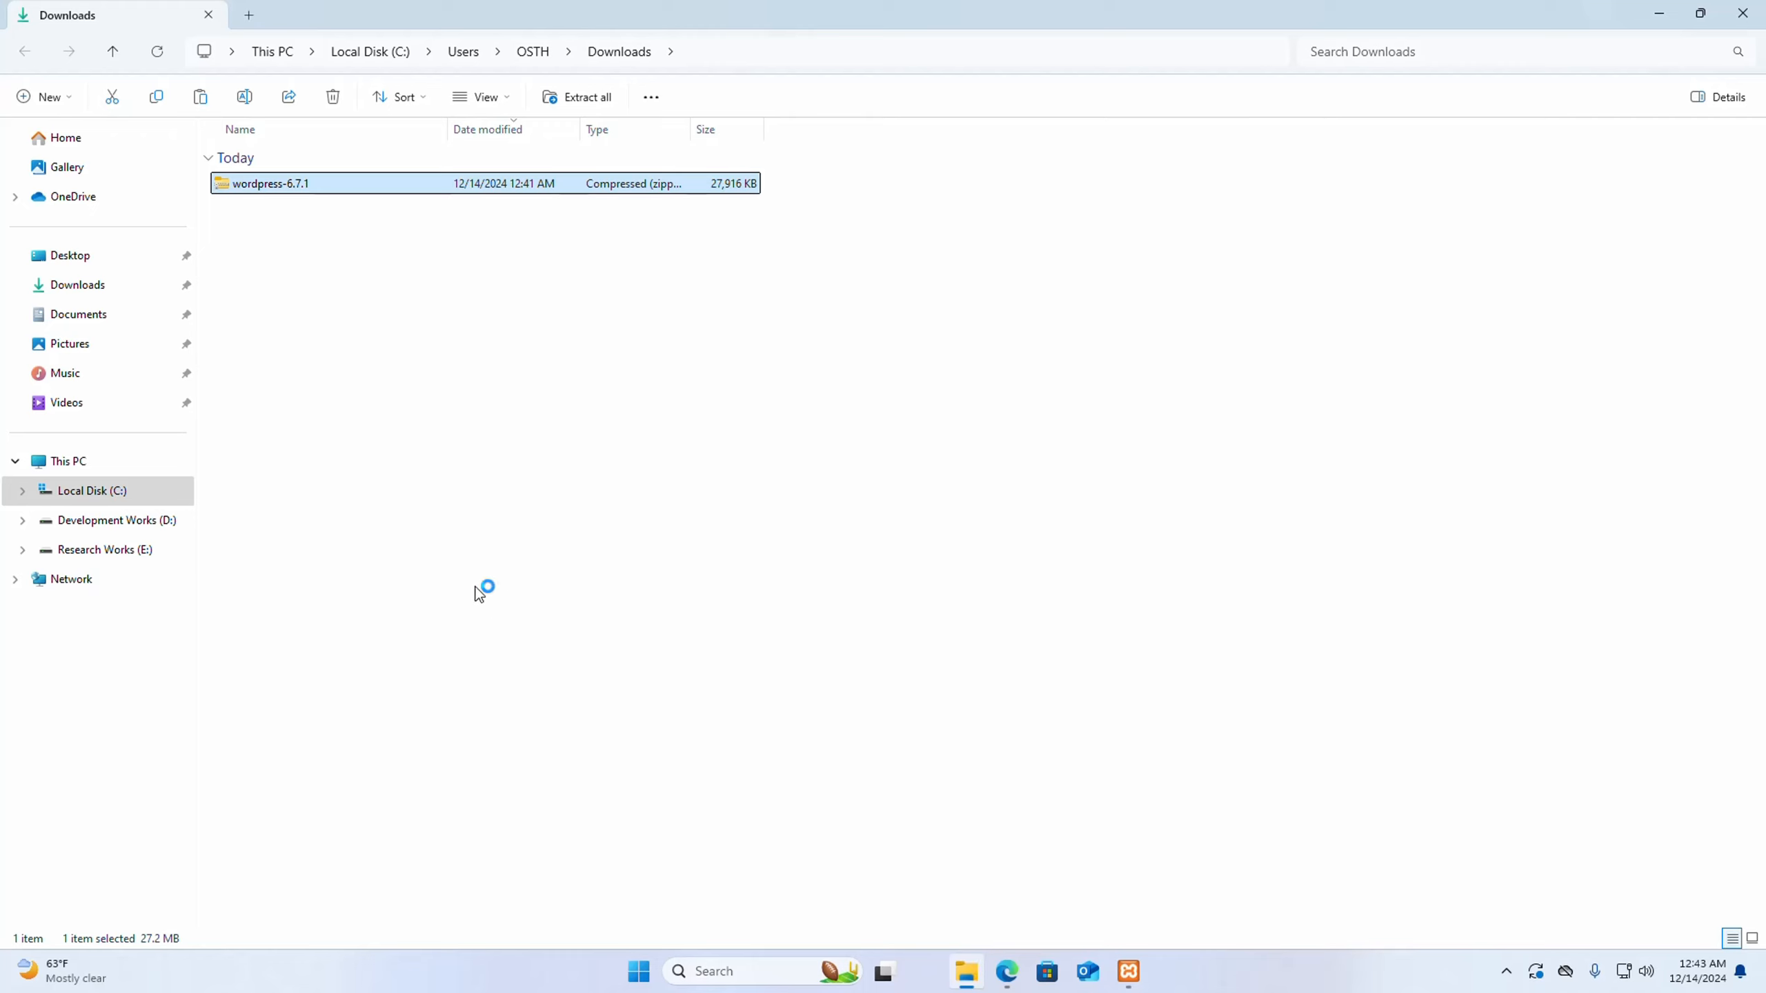
left_click(86, 493)
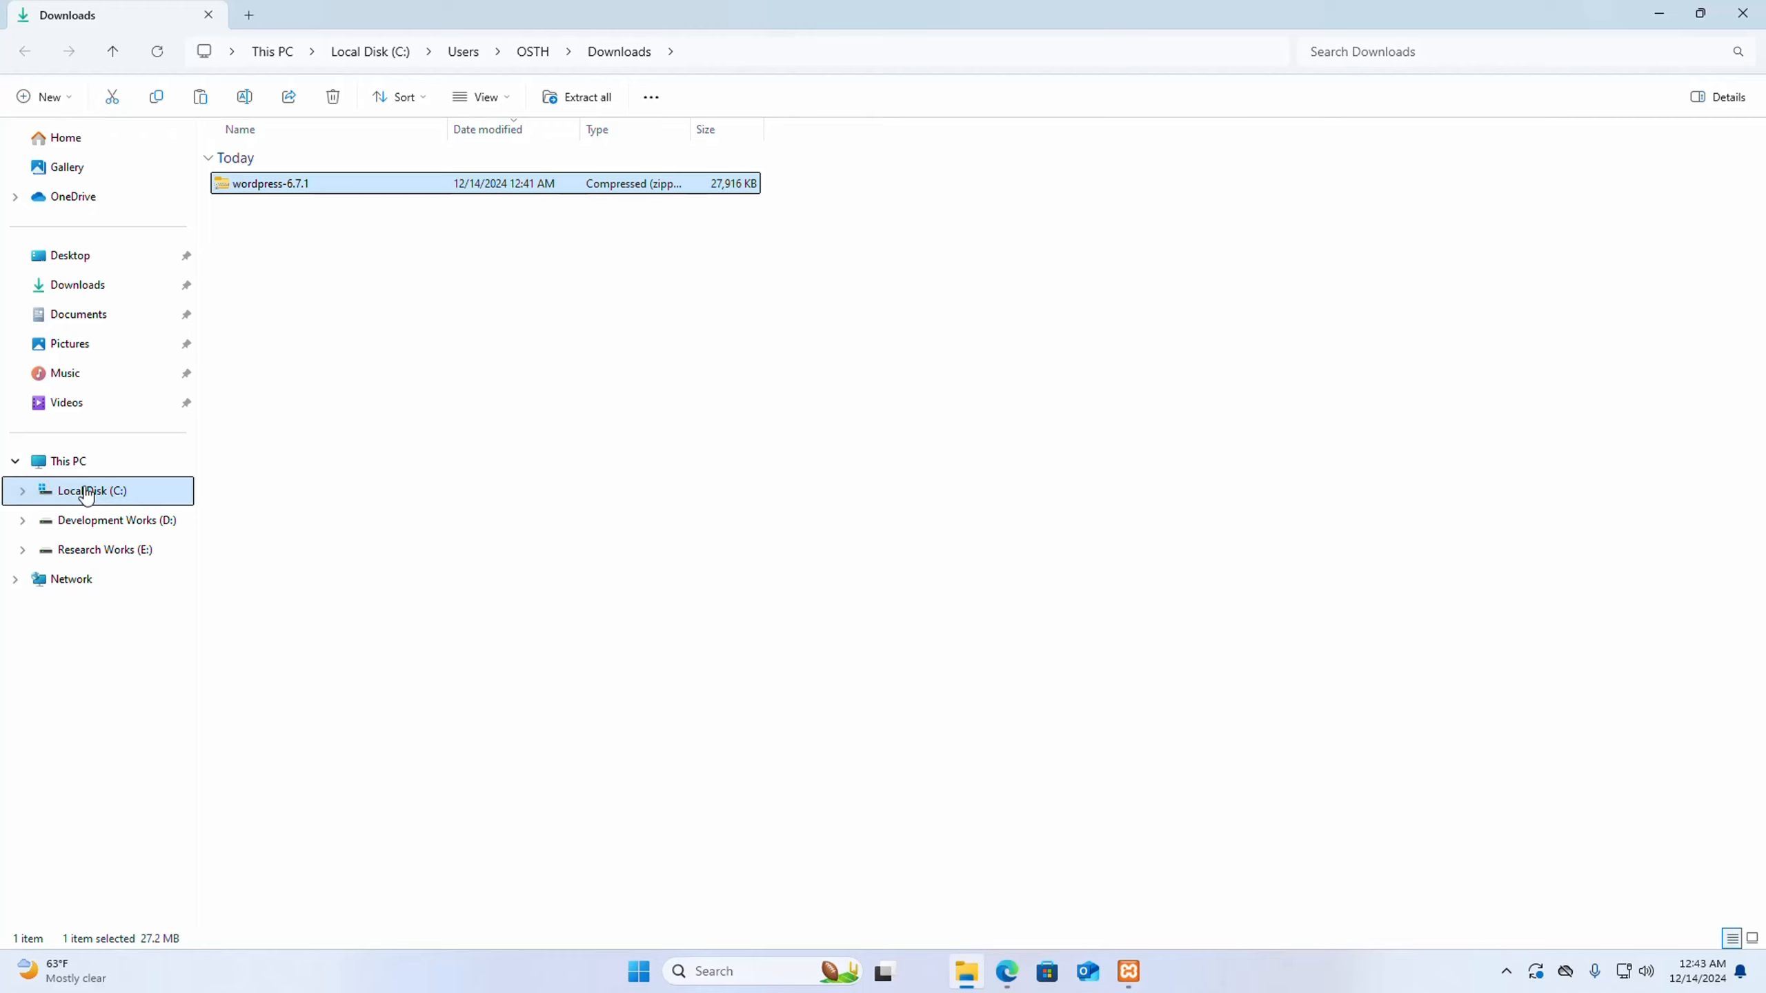
left_click(113, 499)
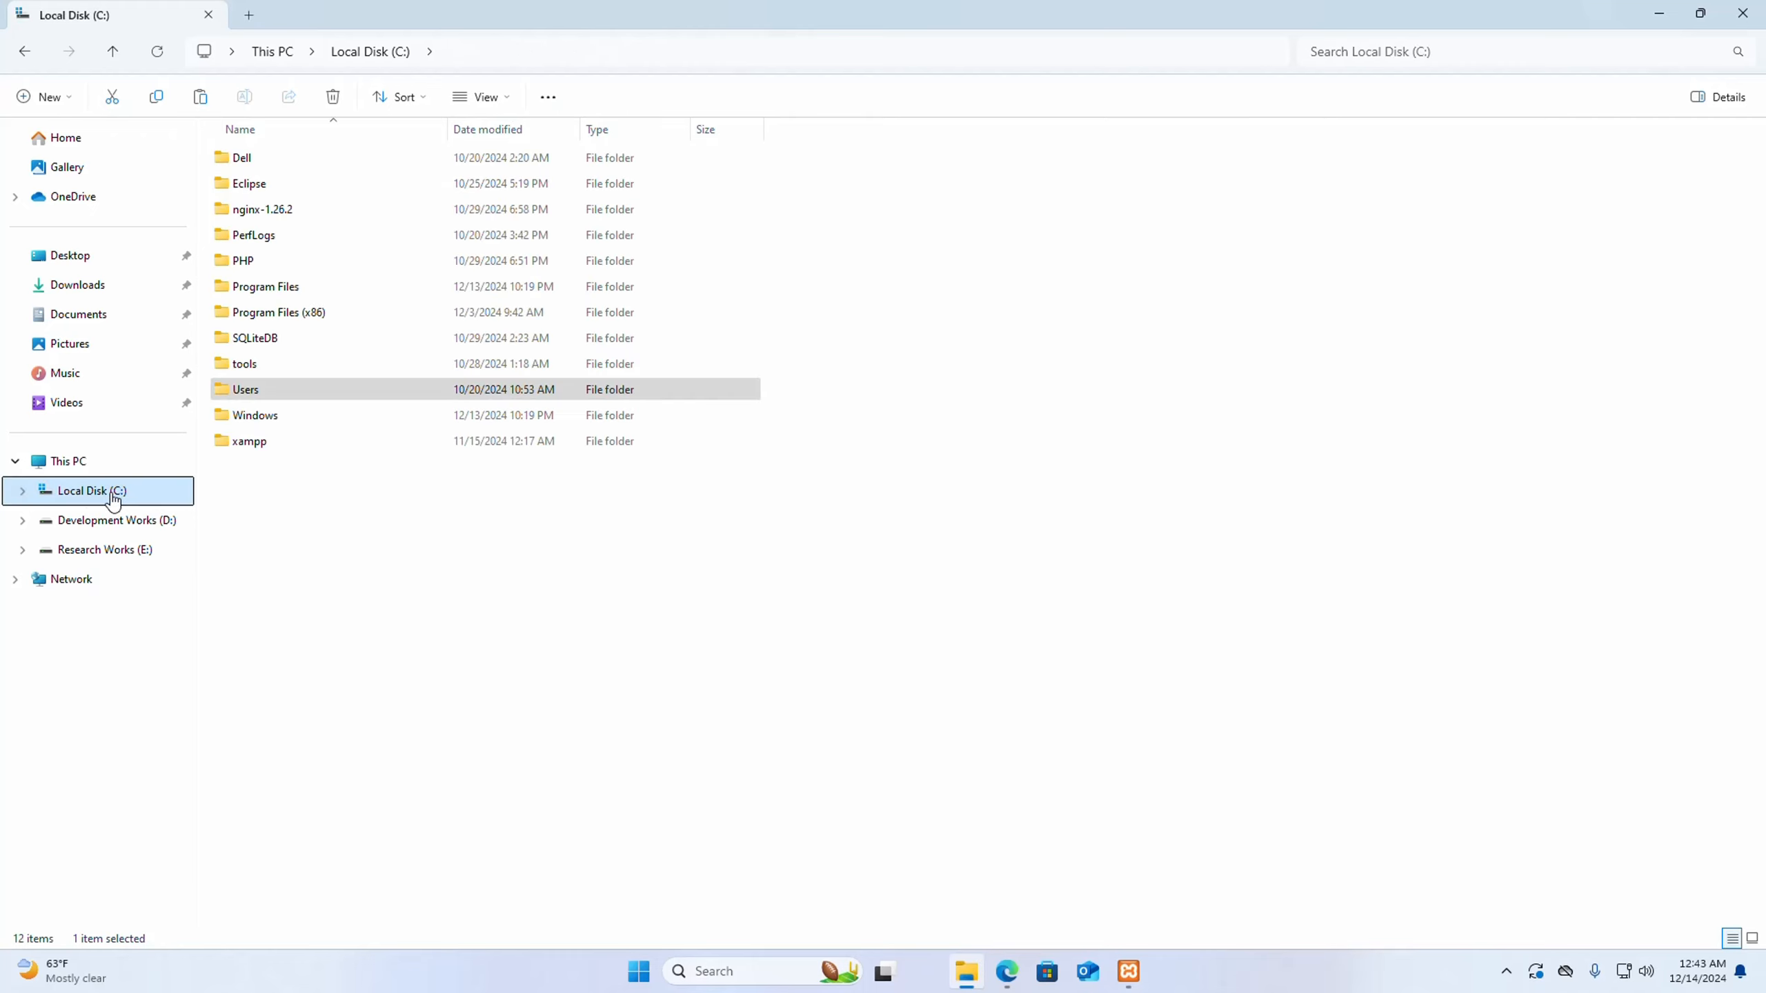
left_click(286, 441)
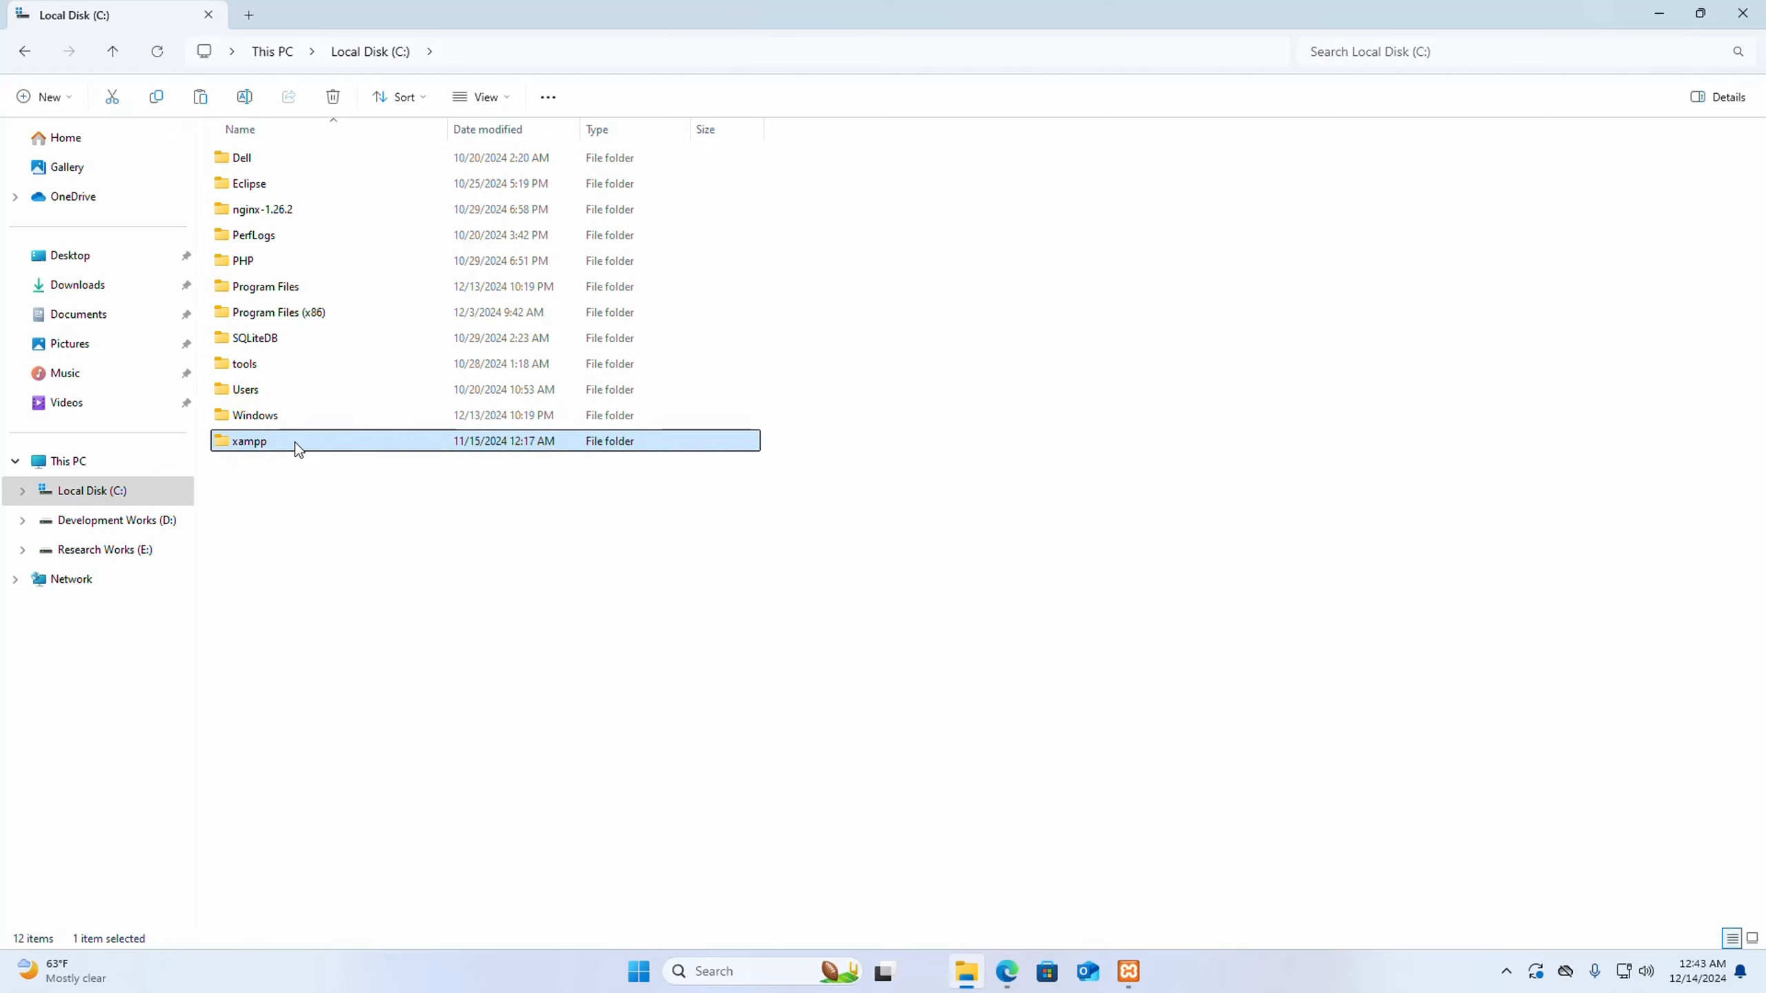
mouse_move(295, 442)
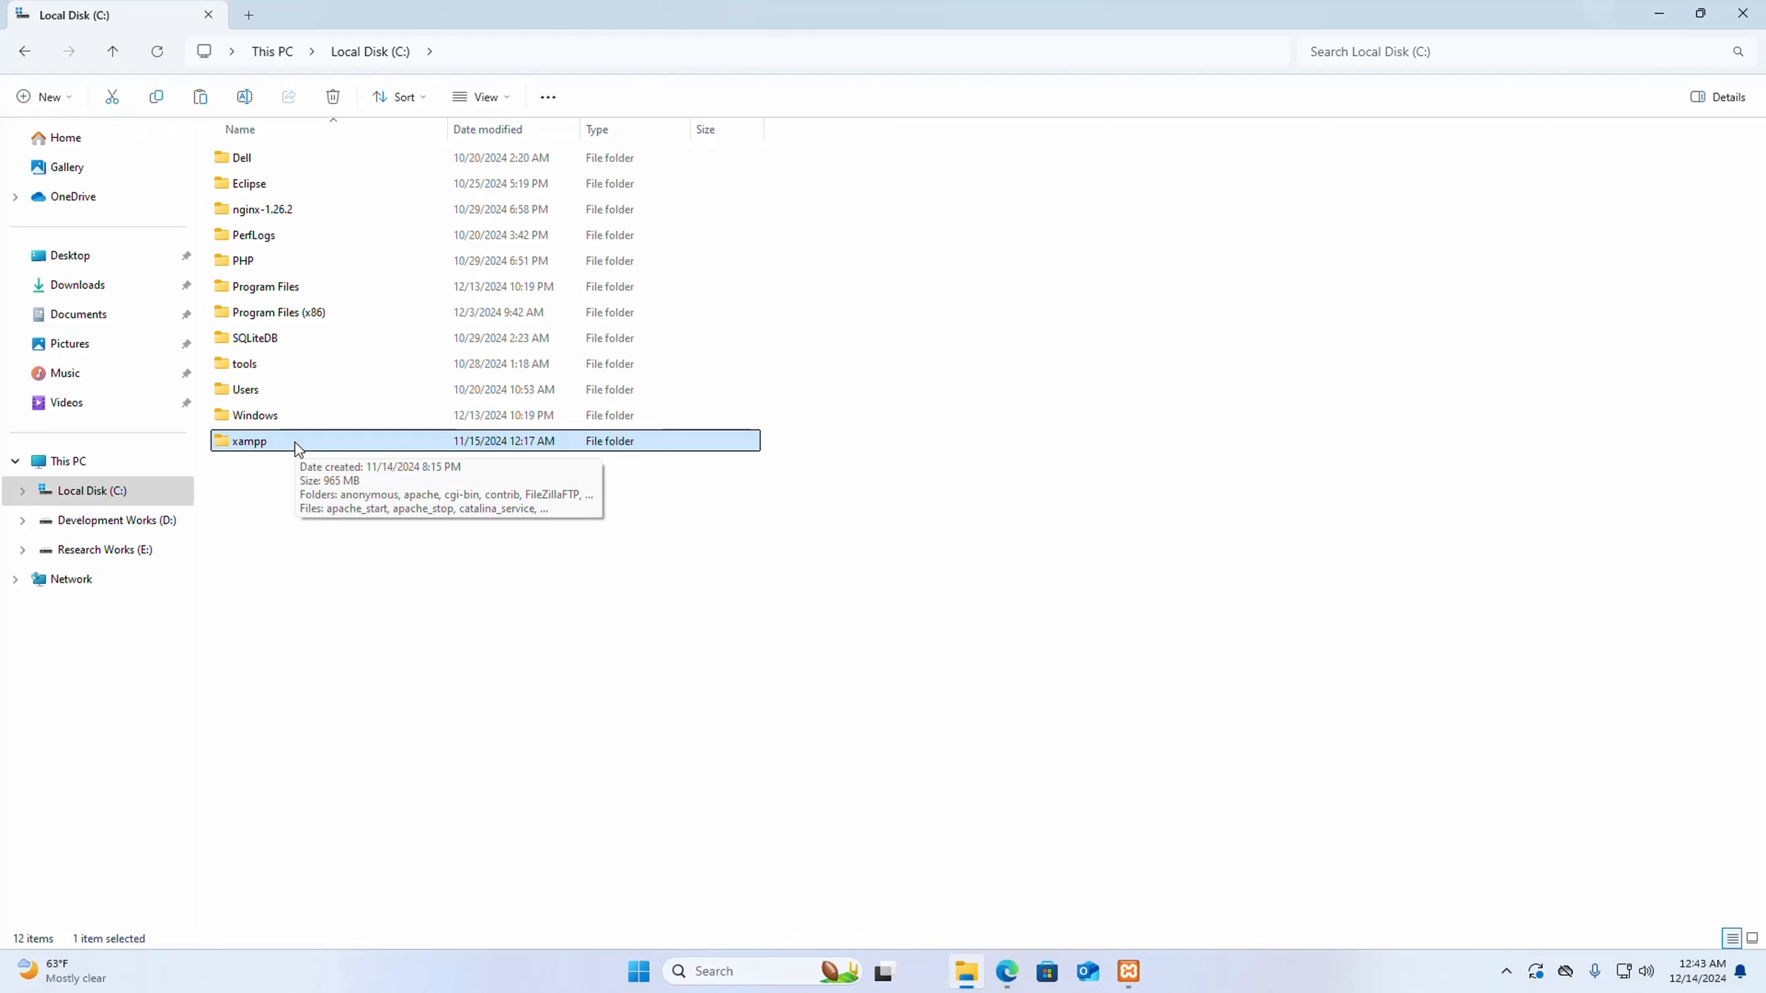
double_click(296, 441)
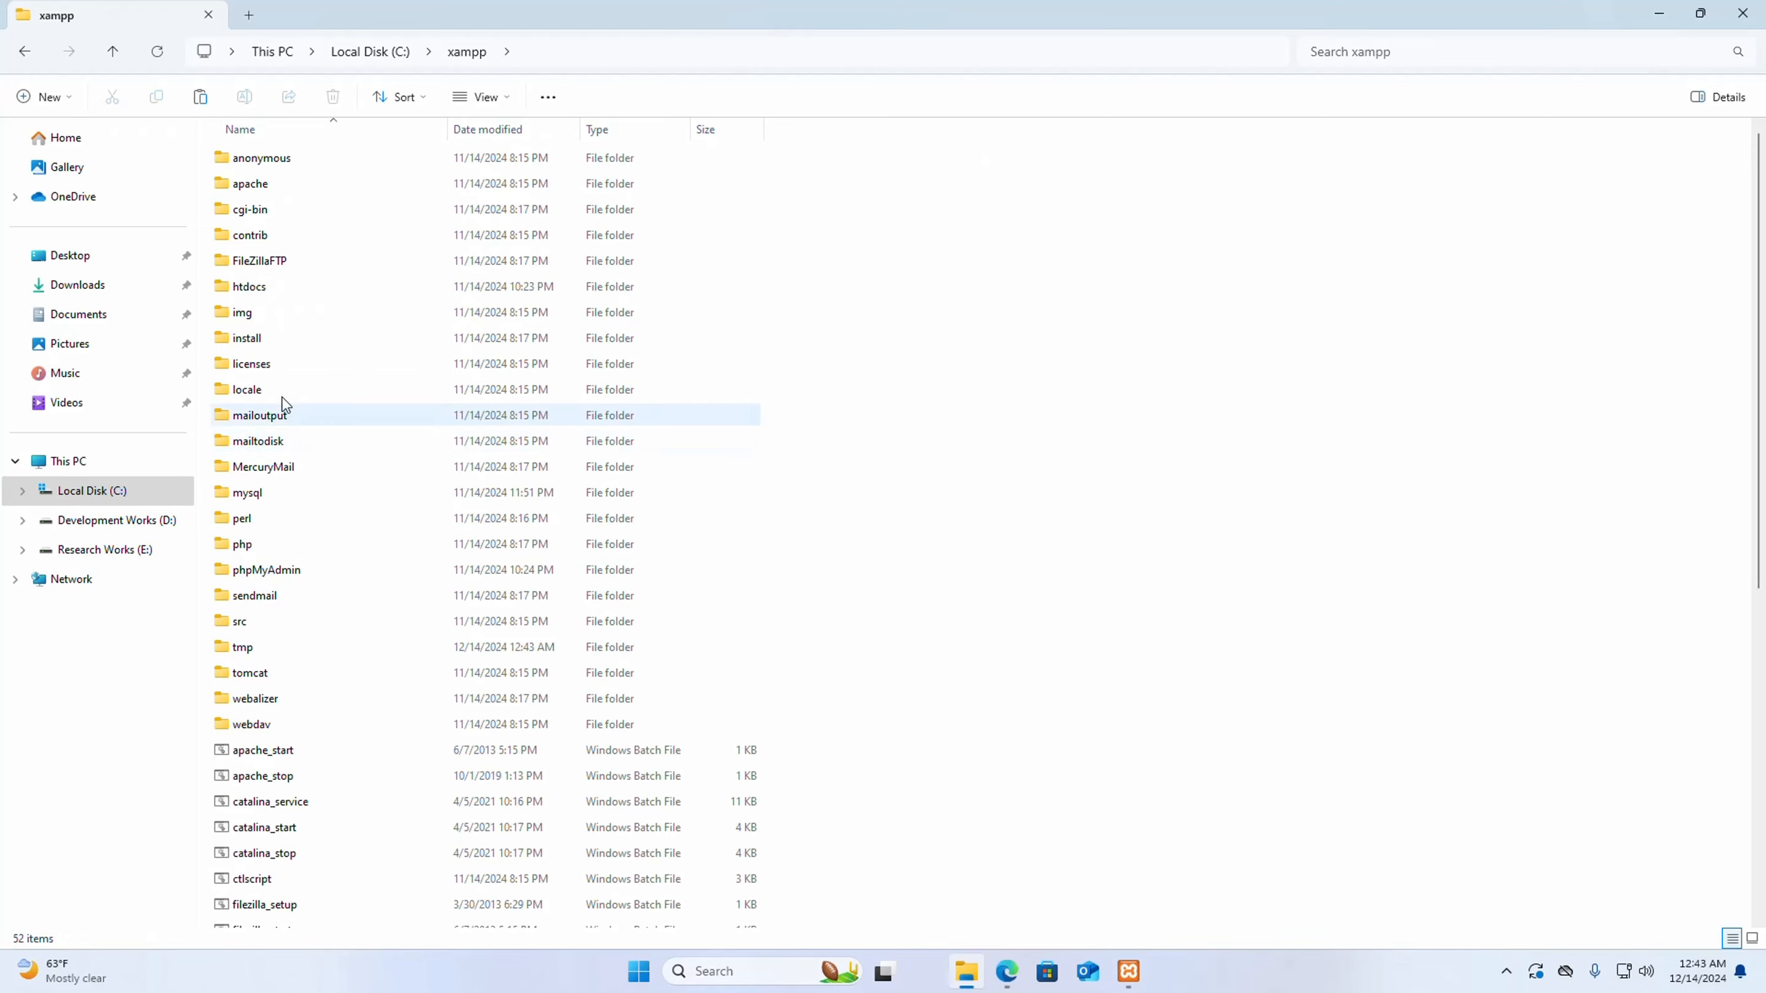
double_click(256, 290)
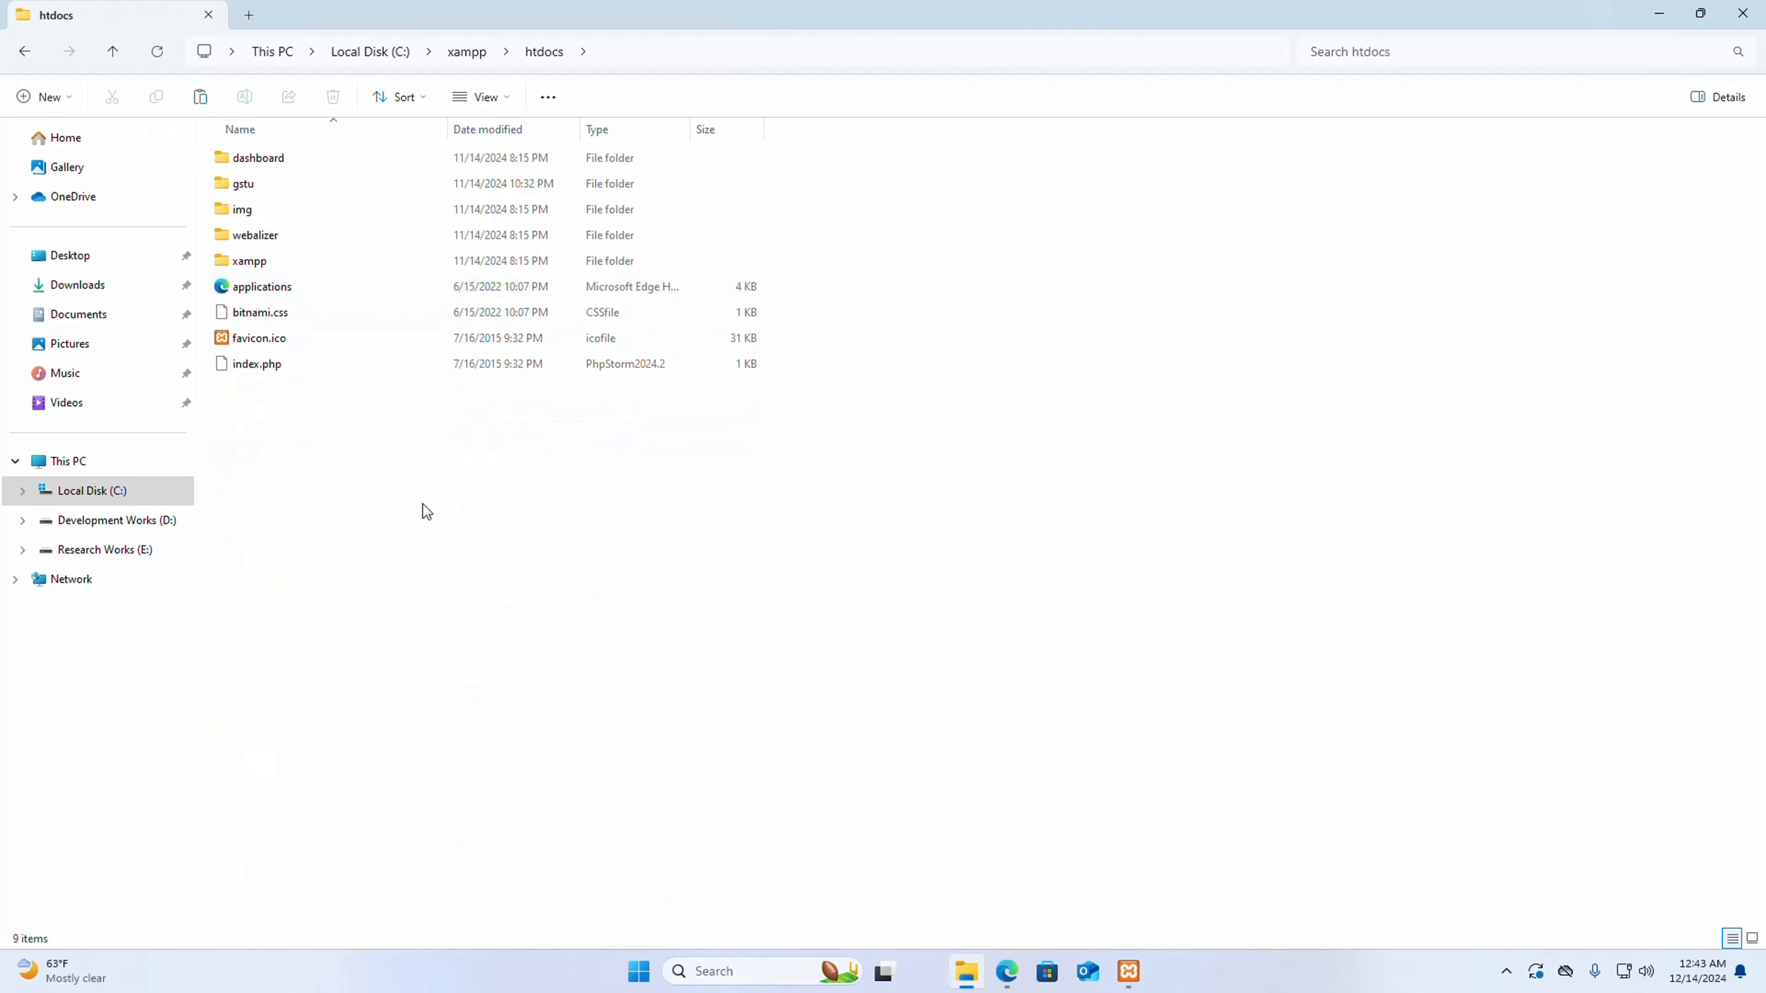
right_click(402, 452)
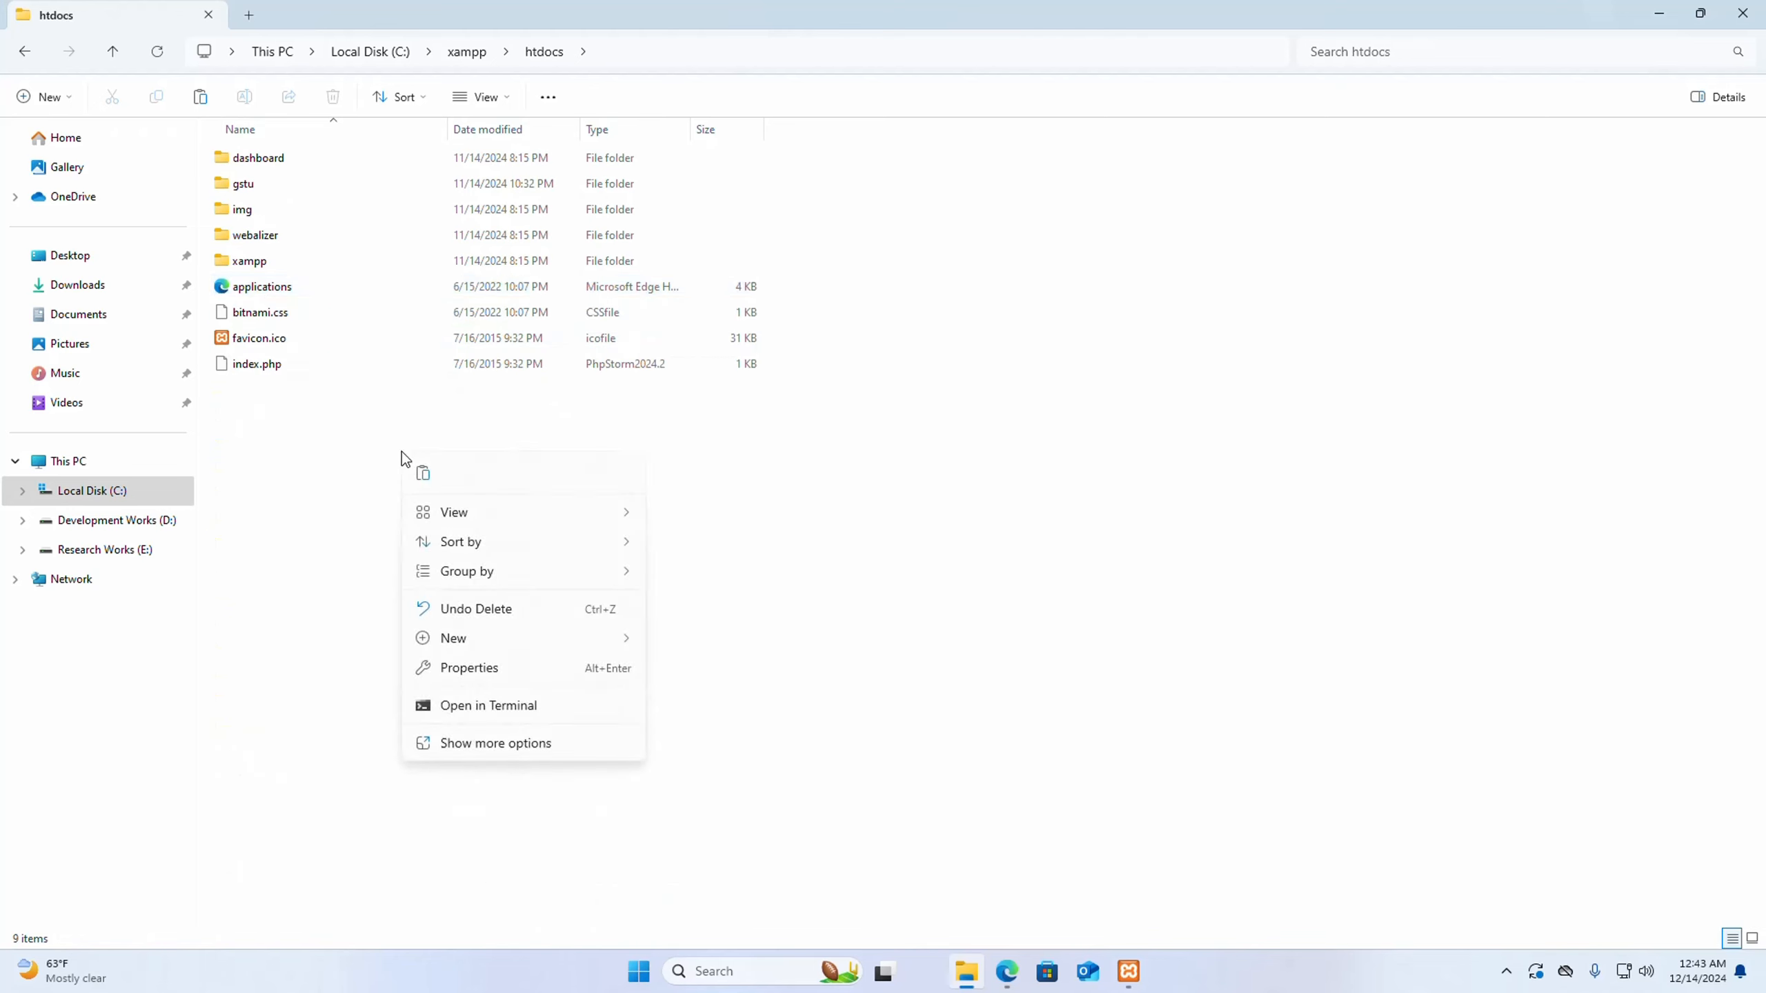
left_click(424, 478)
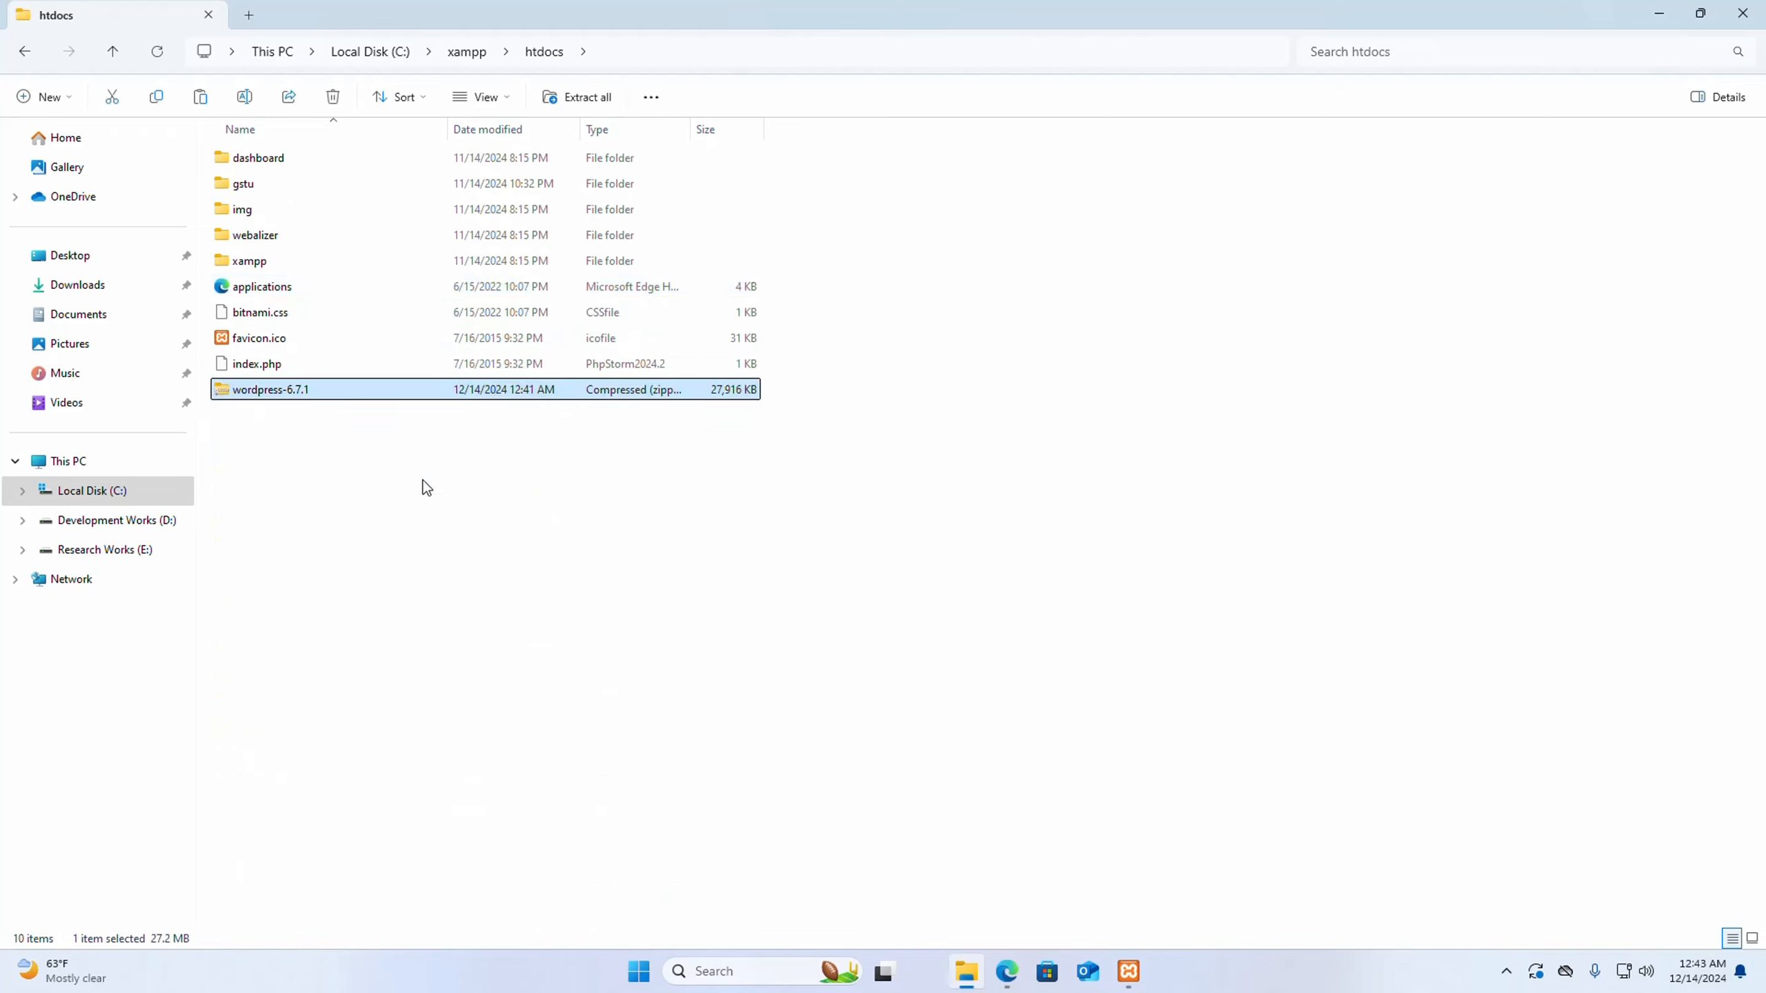
- Extract the wordpress-6.7.1 archive to C:\xampp\htdocs\wordpress-6.7.1, showing the extracted files when complete
left_click(349, 439)
left_click(323, 390)
right_click(323, 390)
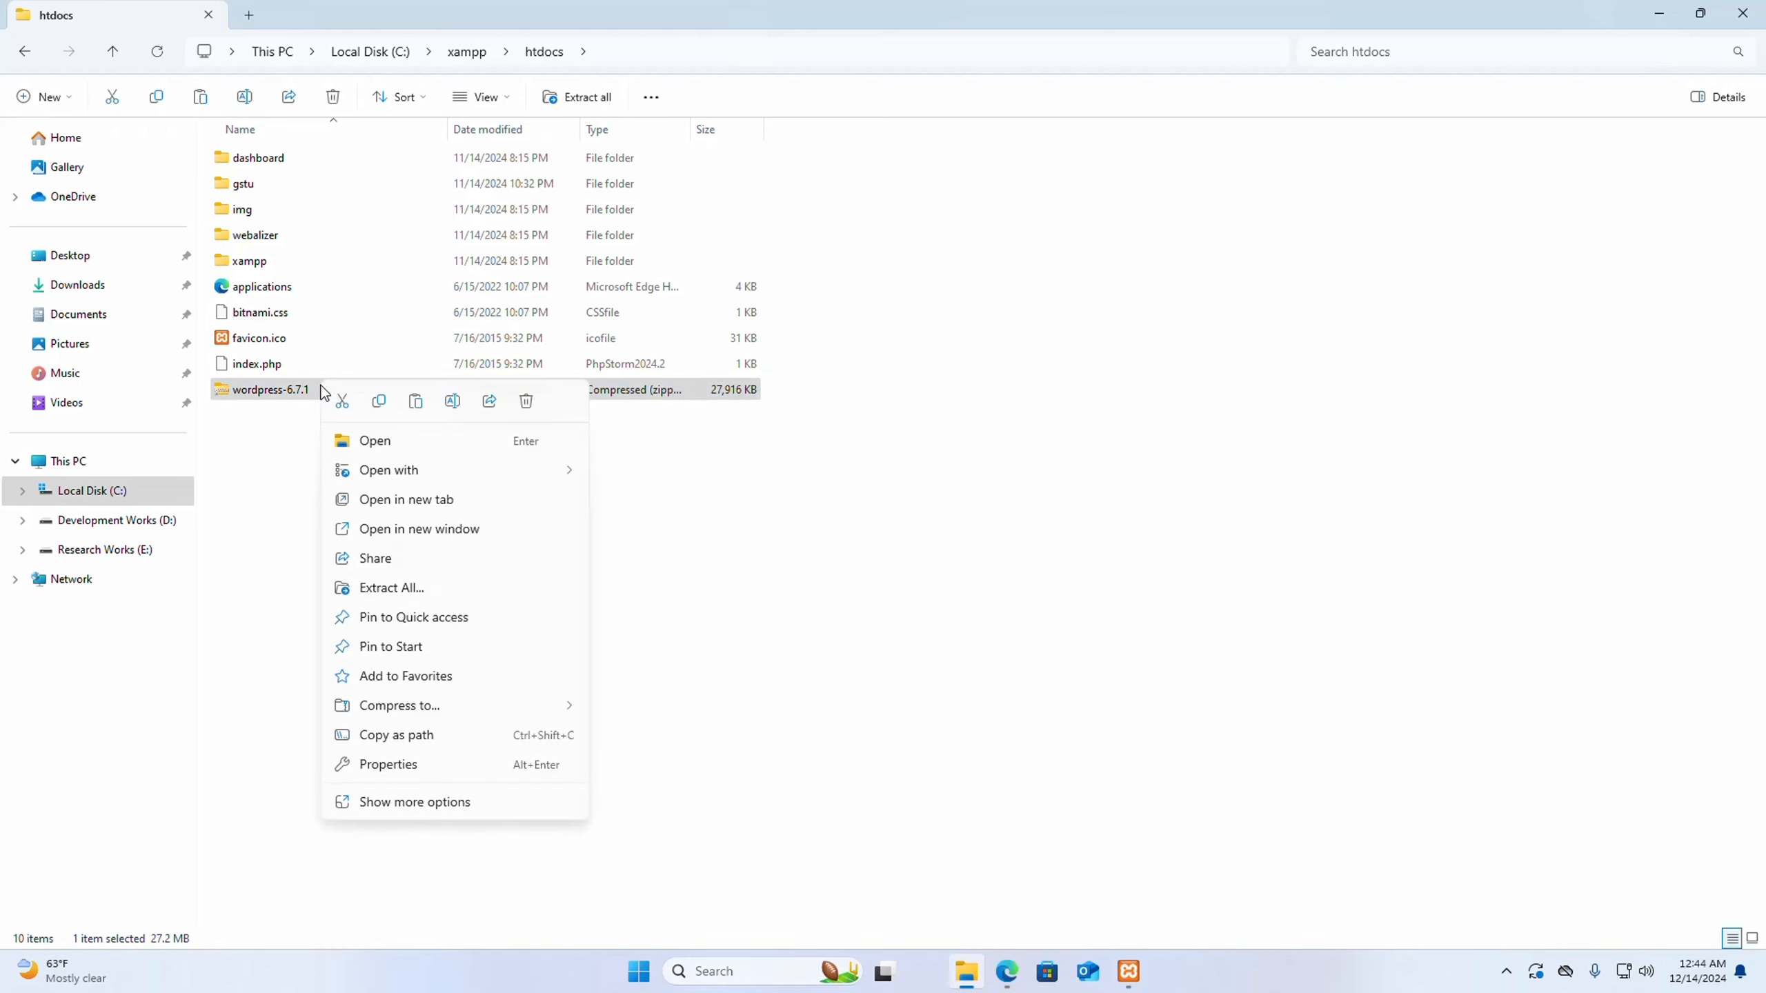
left_click(408, 590)
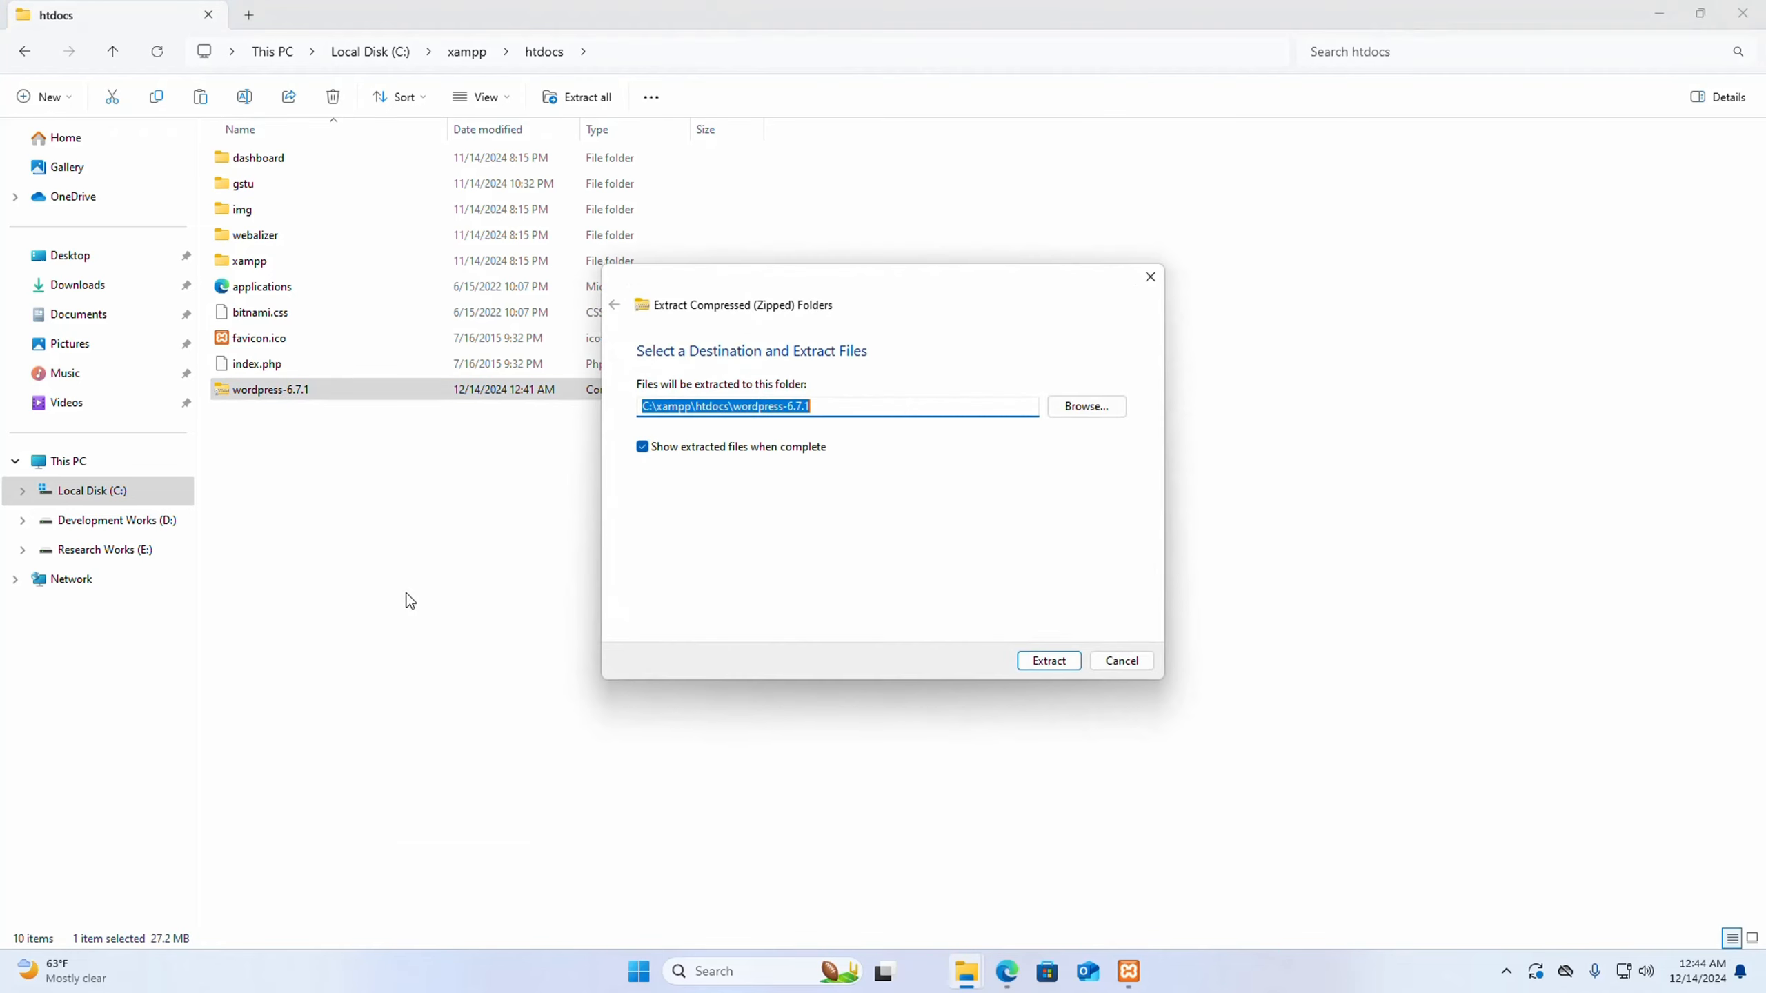
left_click(1049, 661)
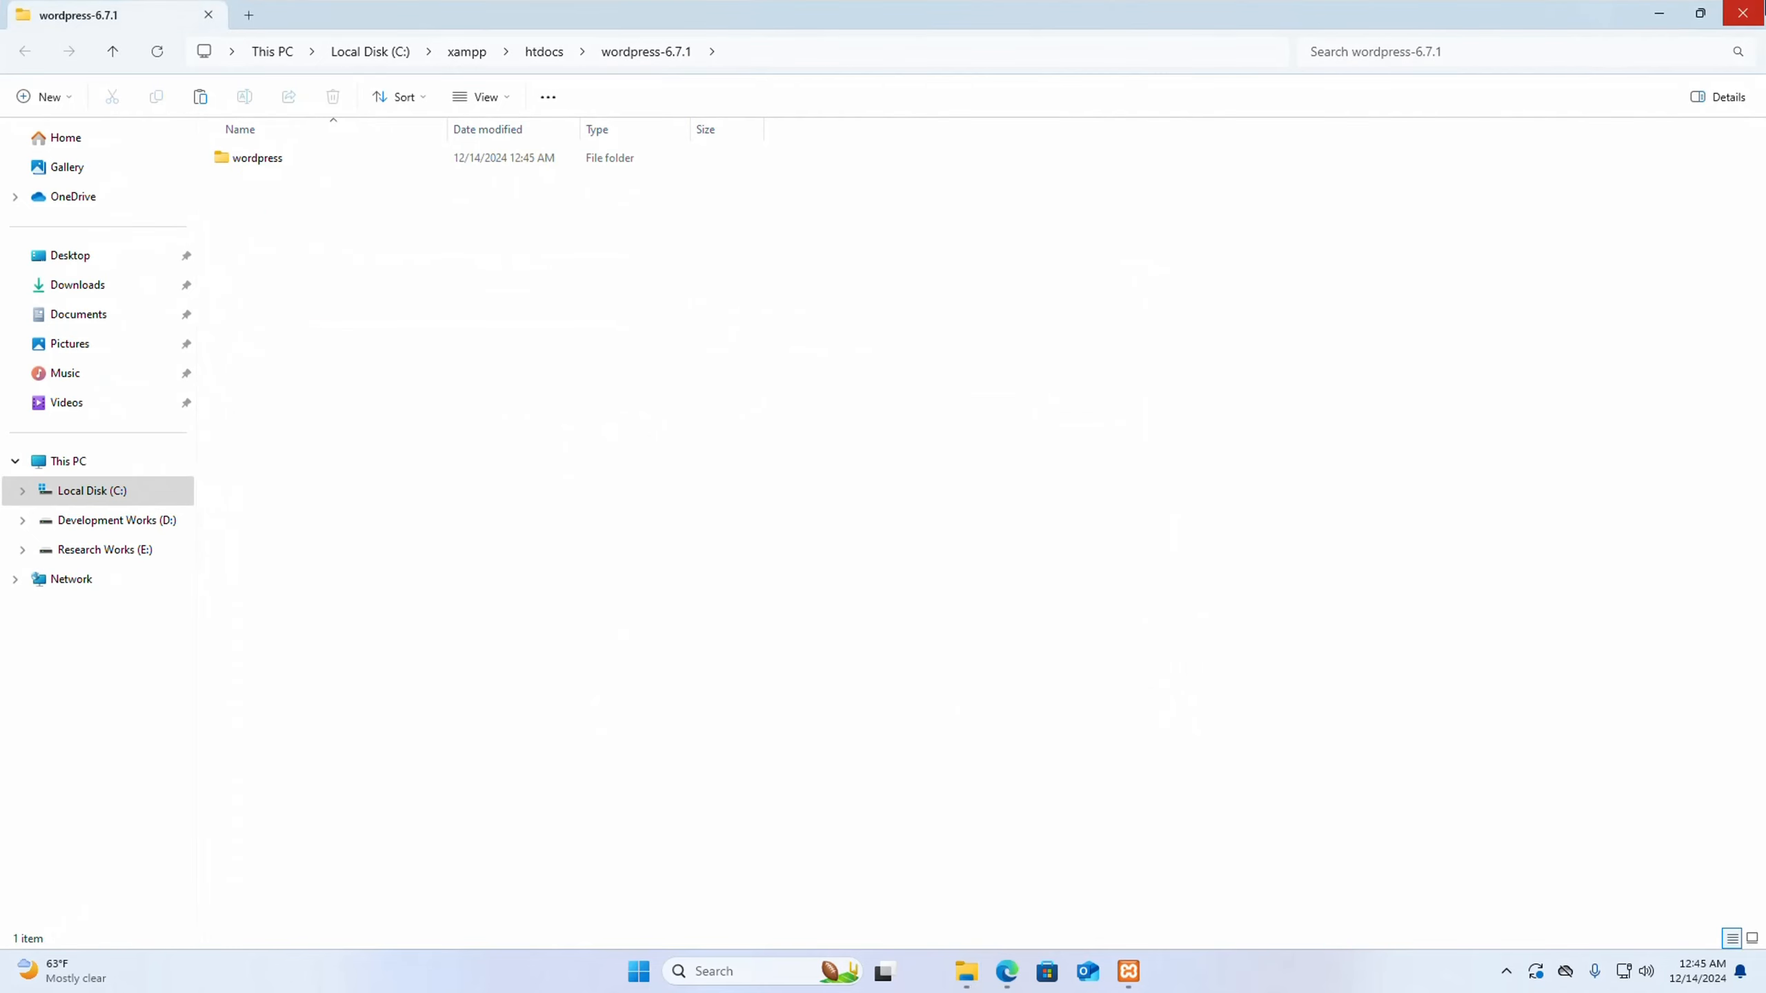
- Copy the wordpress folder from the extracted wordpress-6.7.1 folder directly into htdocs
left_click(270, 160)
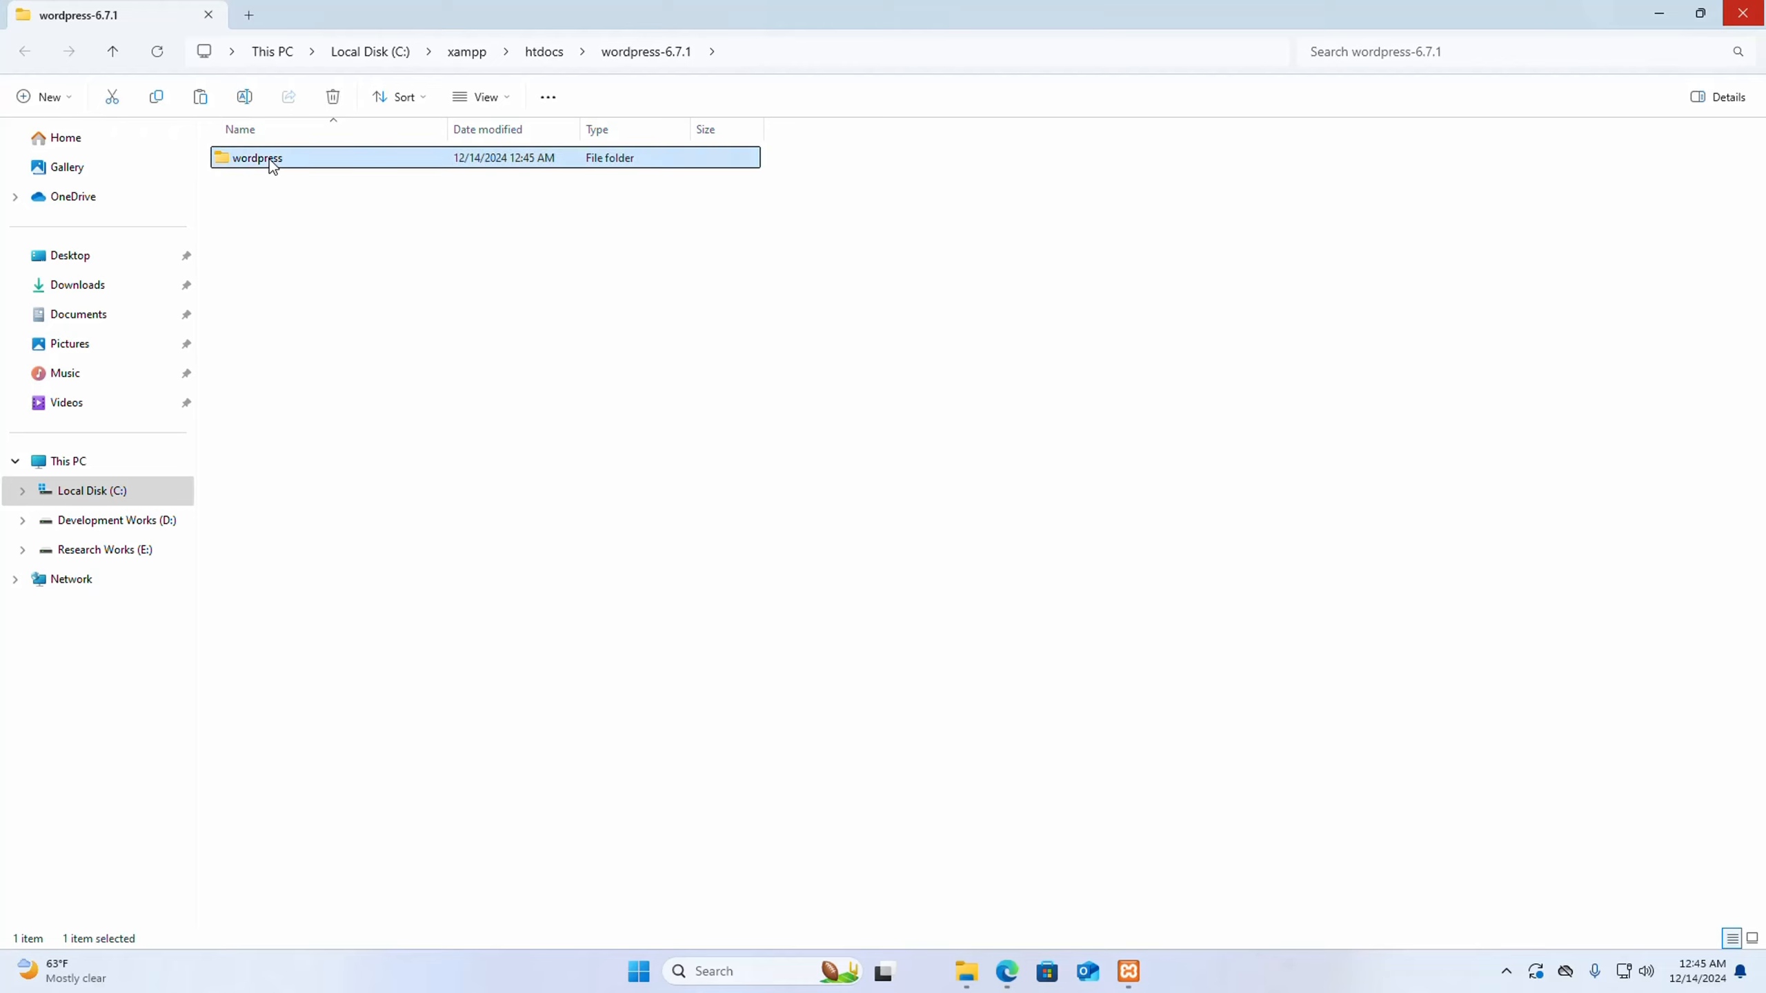
right_click(270, 159)
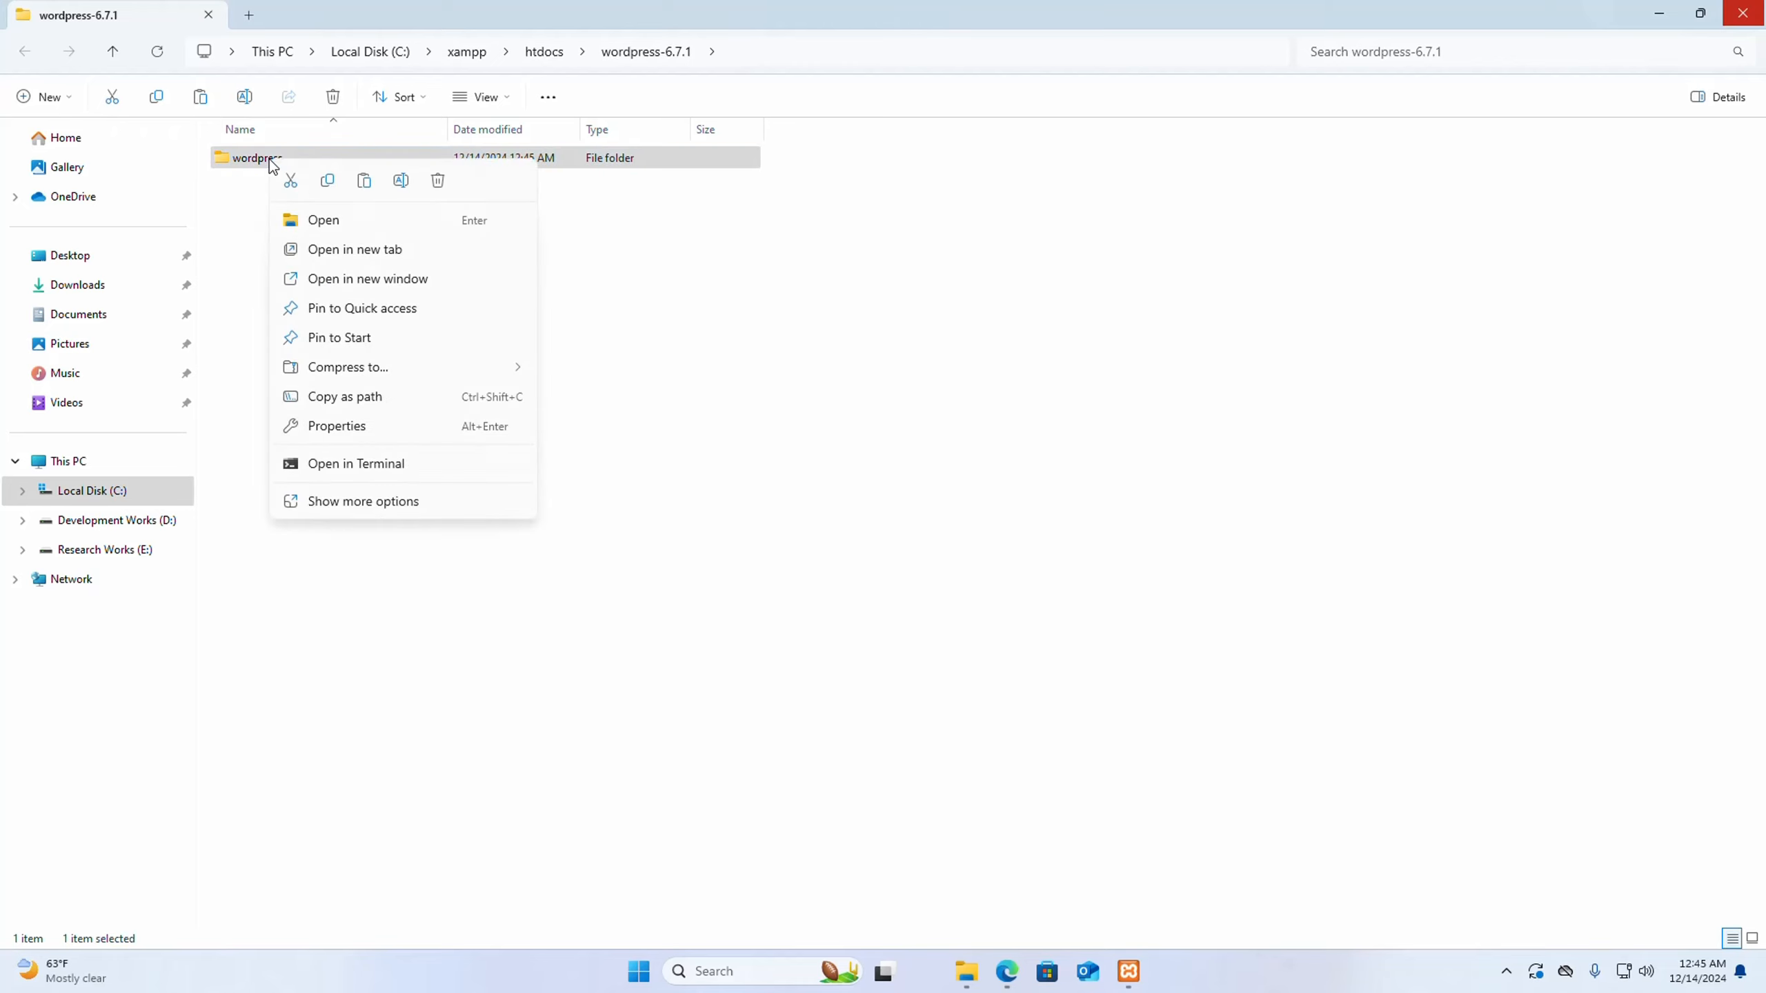
left_click(331, 181)
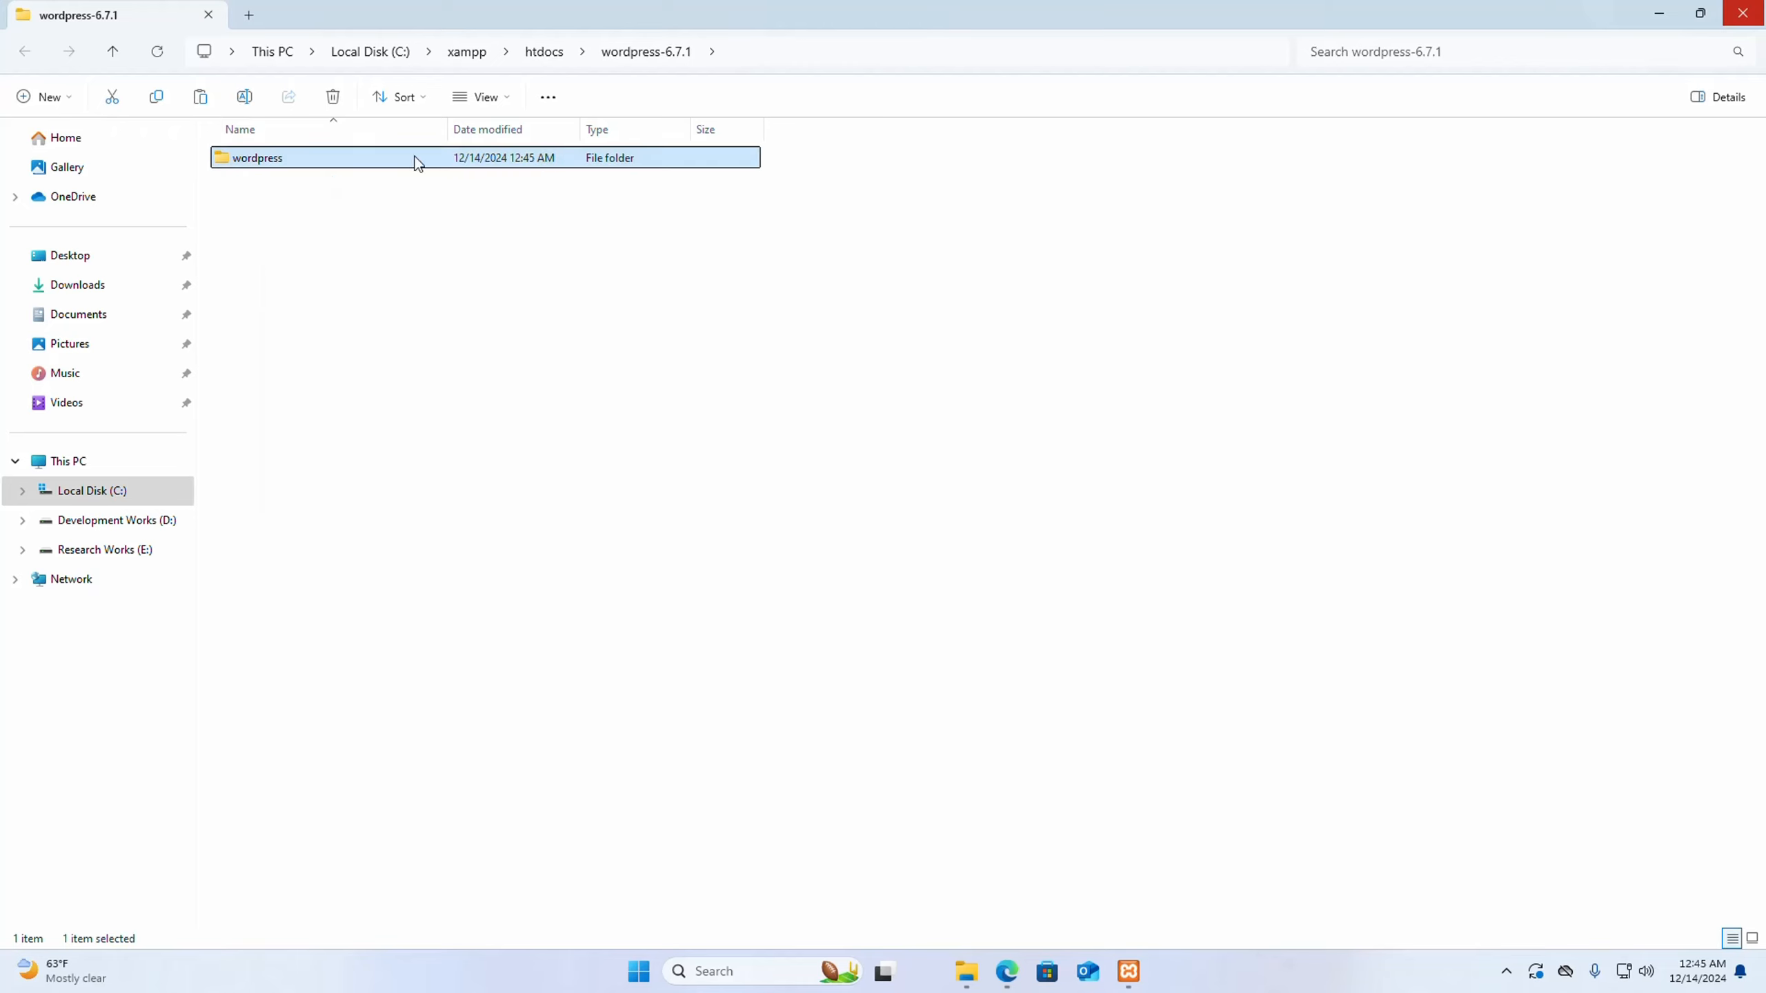
left_click(544, 52)
right_click(449, 510)
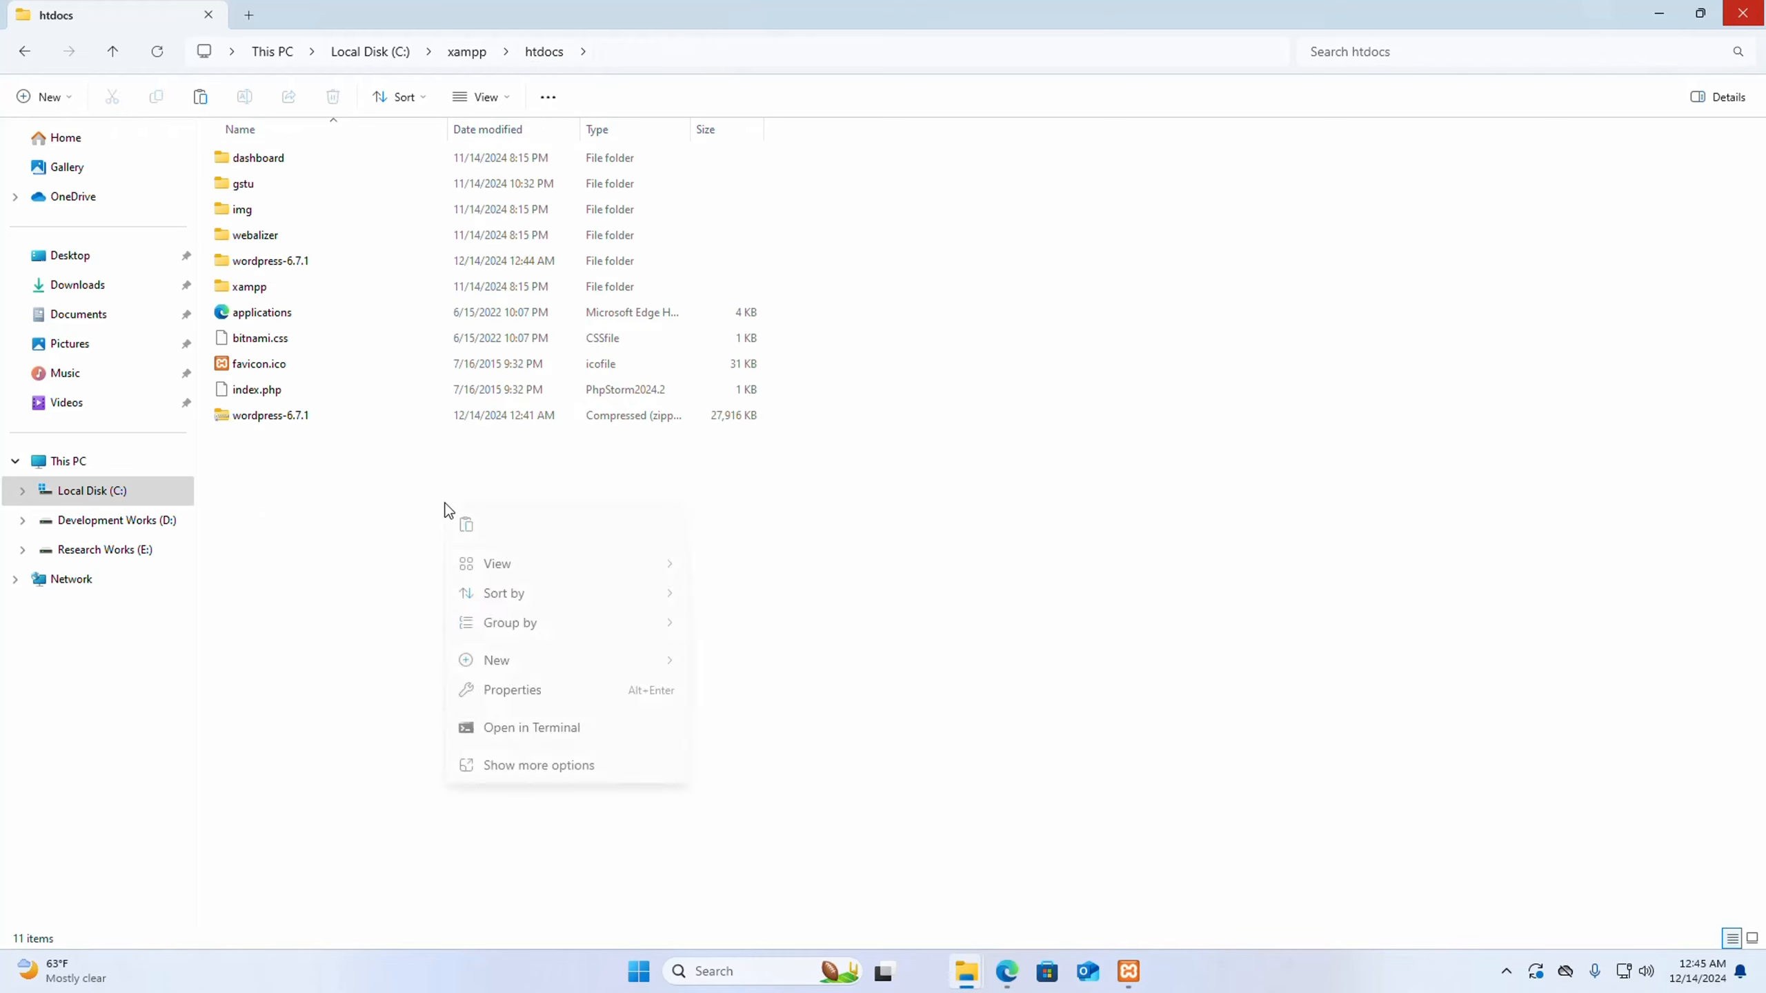
left_click(466, 526)
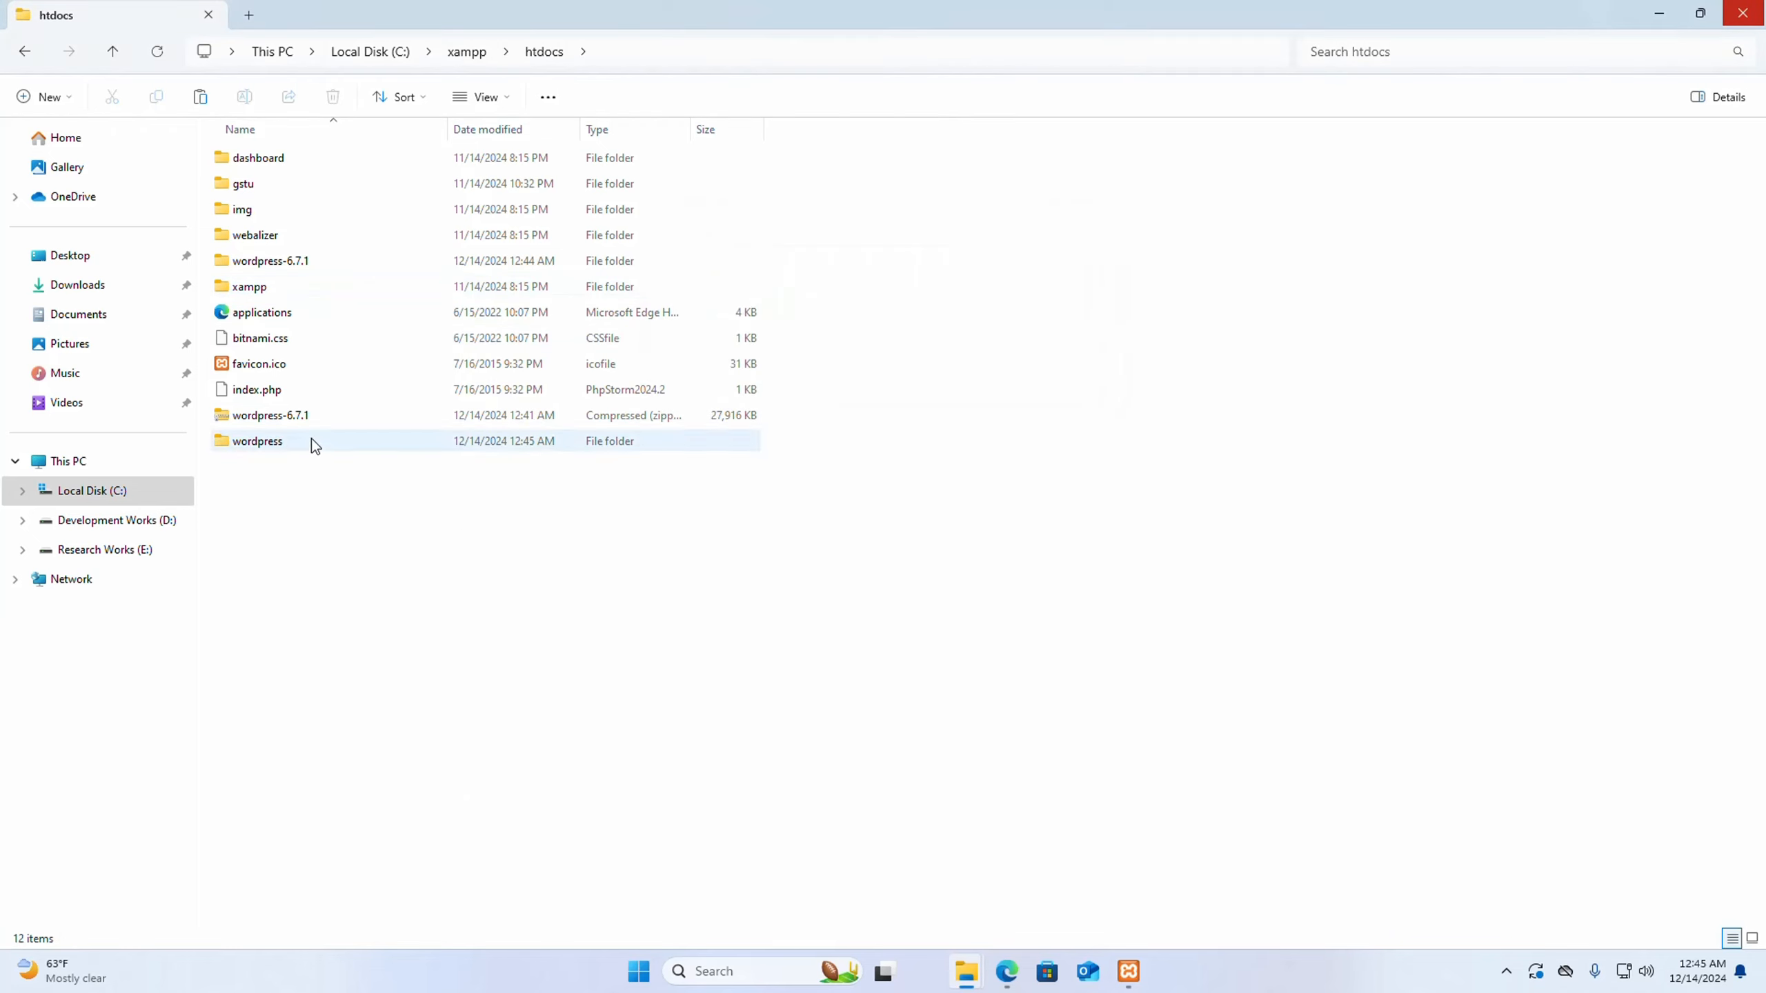
- Delete the wordpress-6.7.1 archive and the extracted wordpress-6.7.1 folder from htdocs
left_click(307, 421)
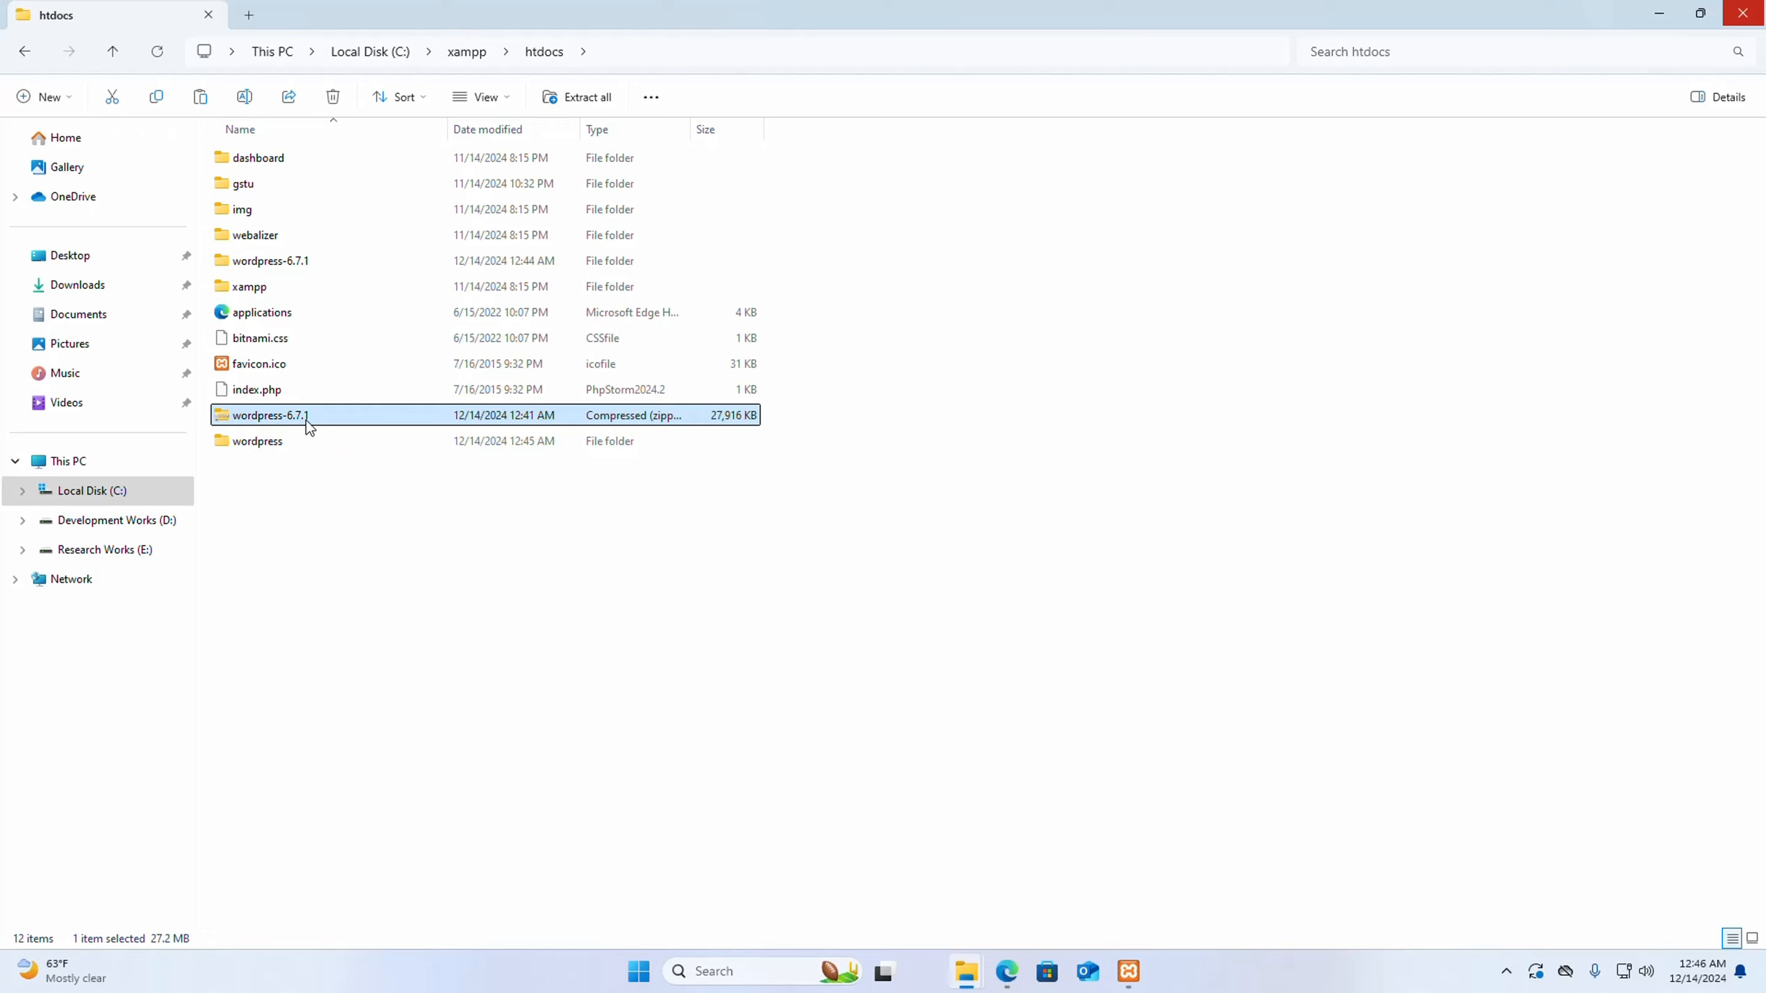
key("Delete")
left_click(279, 261)
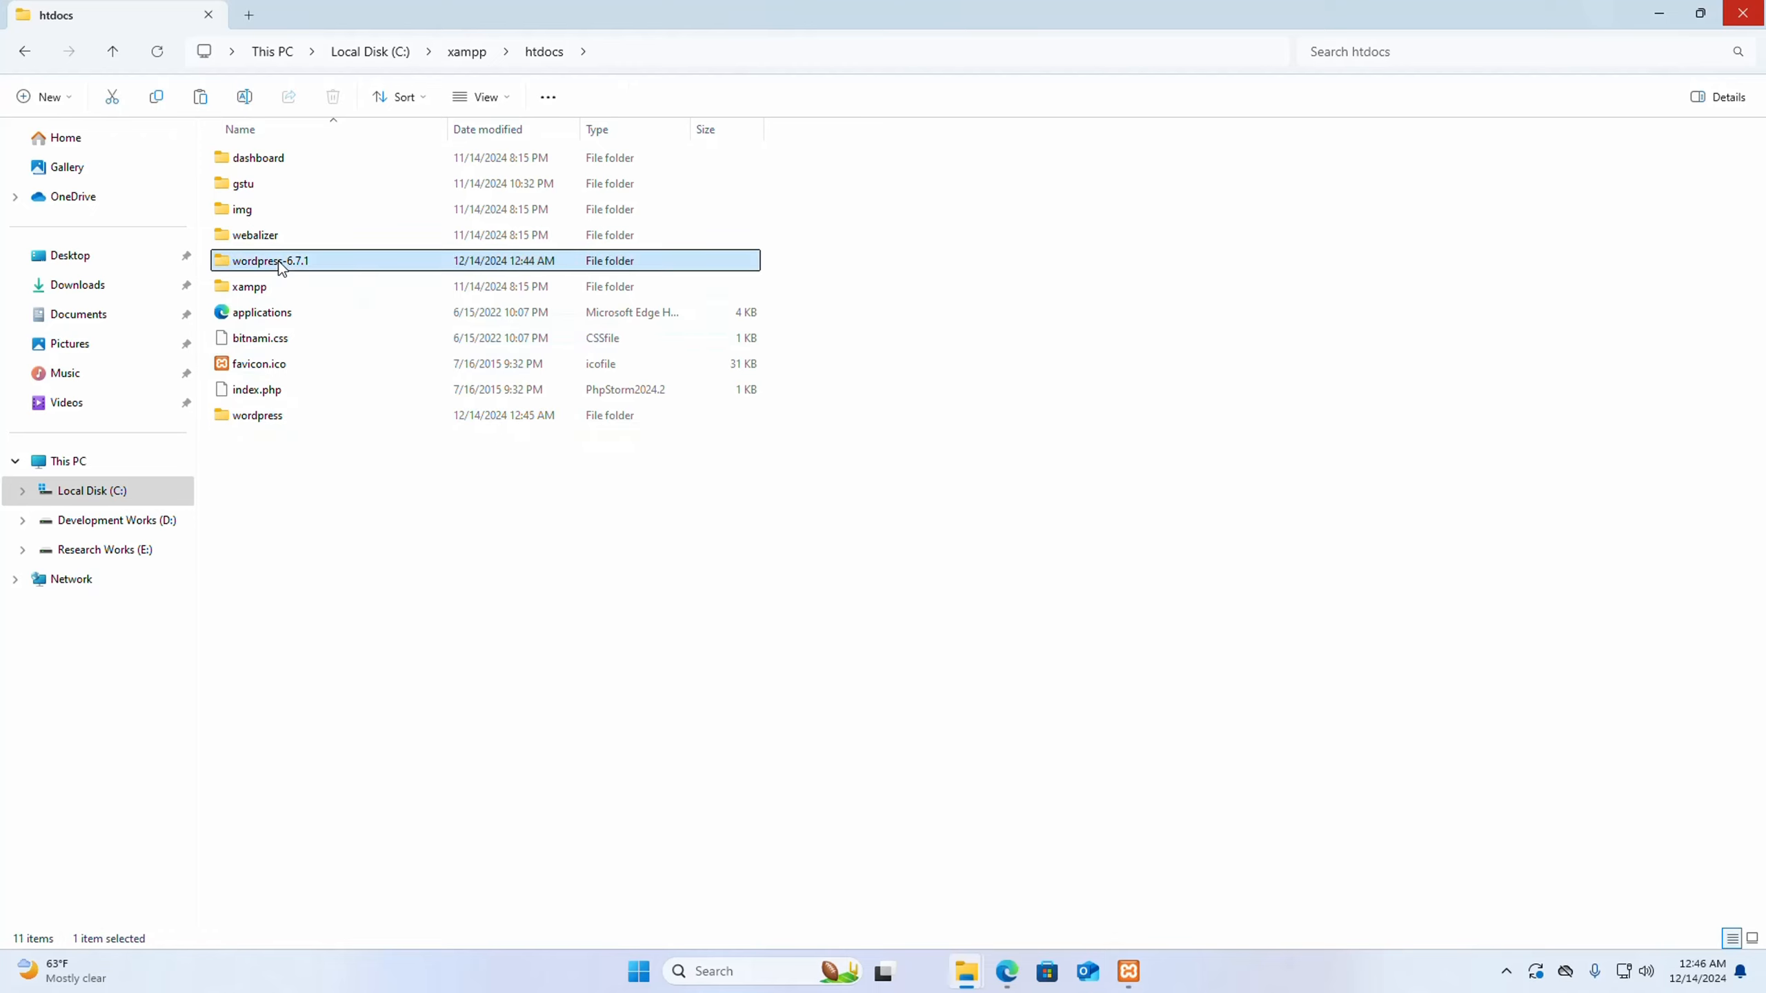
key("Delete")
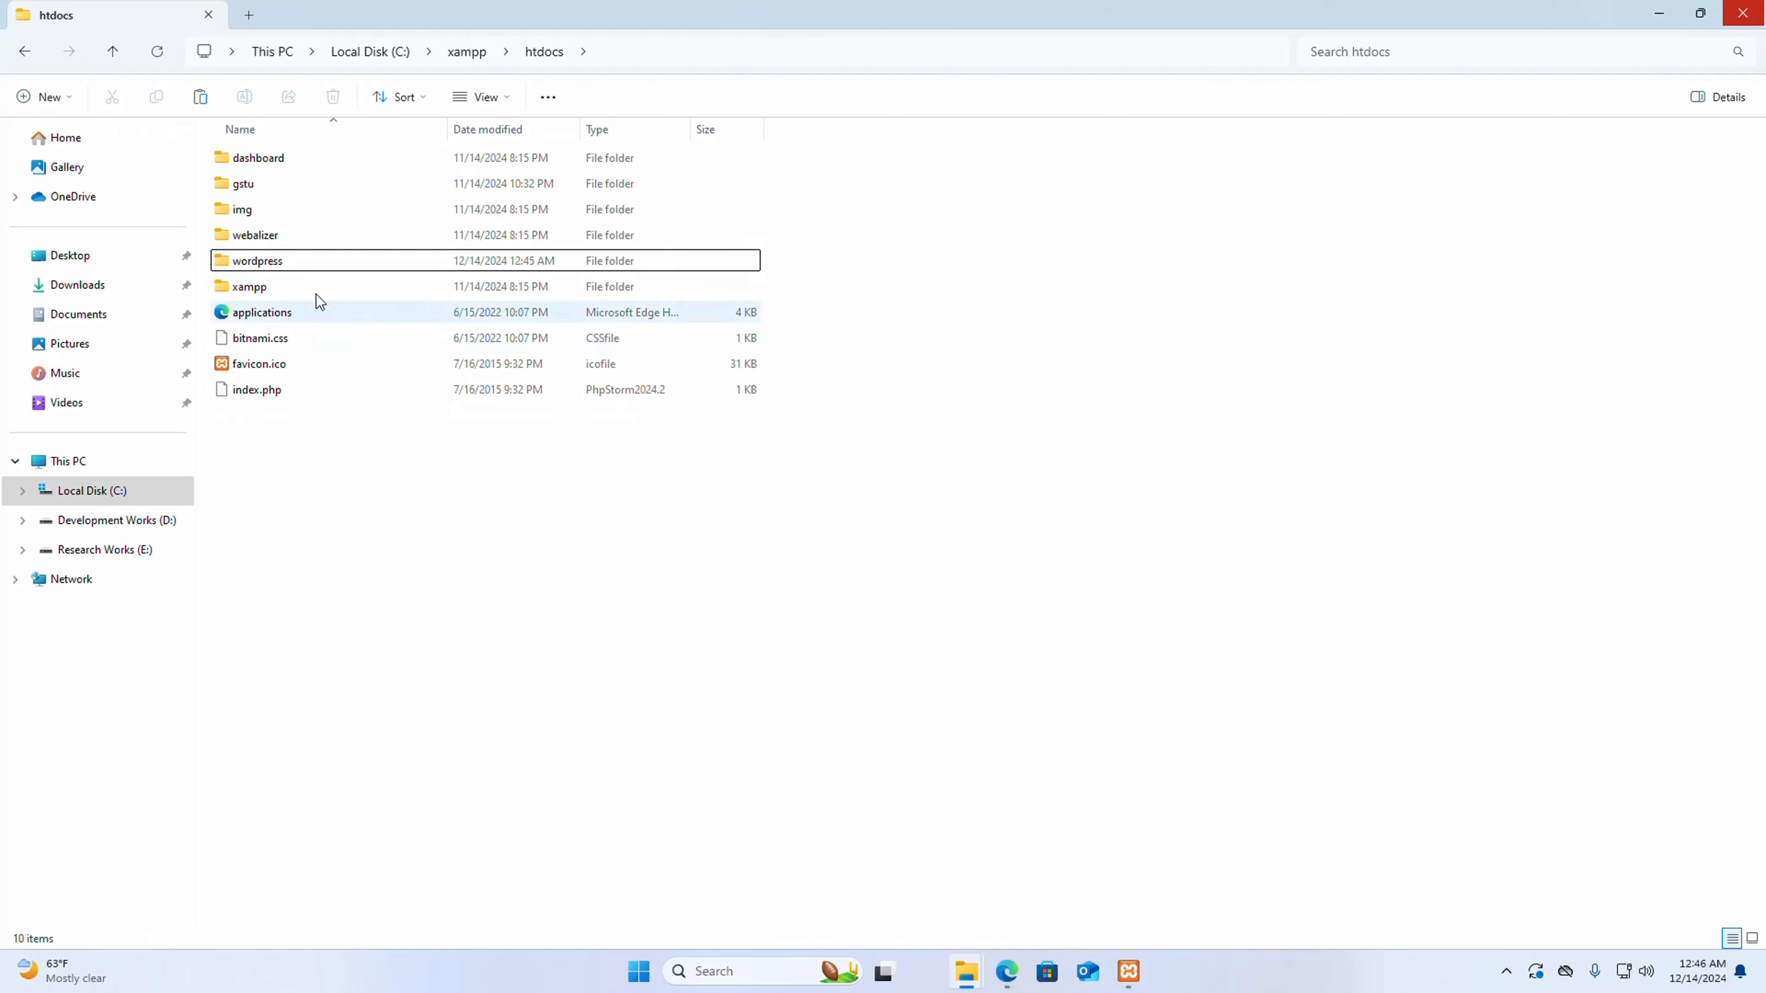
- Examine the contents of the wordpress folder and return to htdocs
left_click(298, 263)
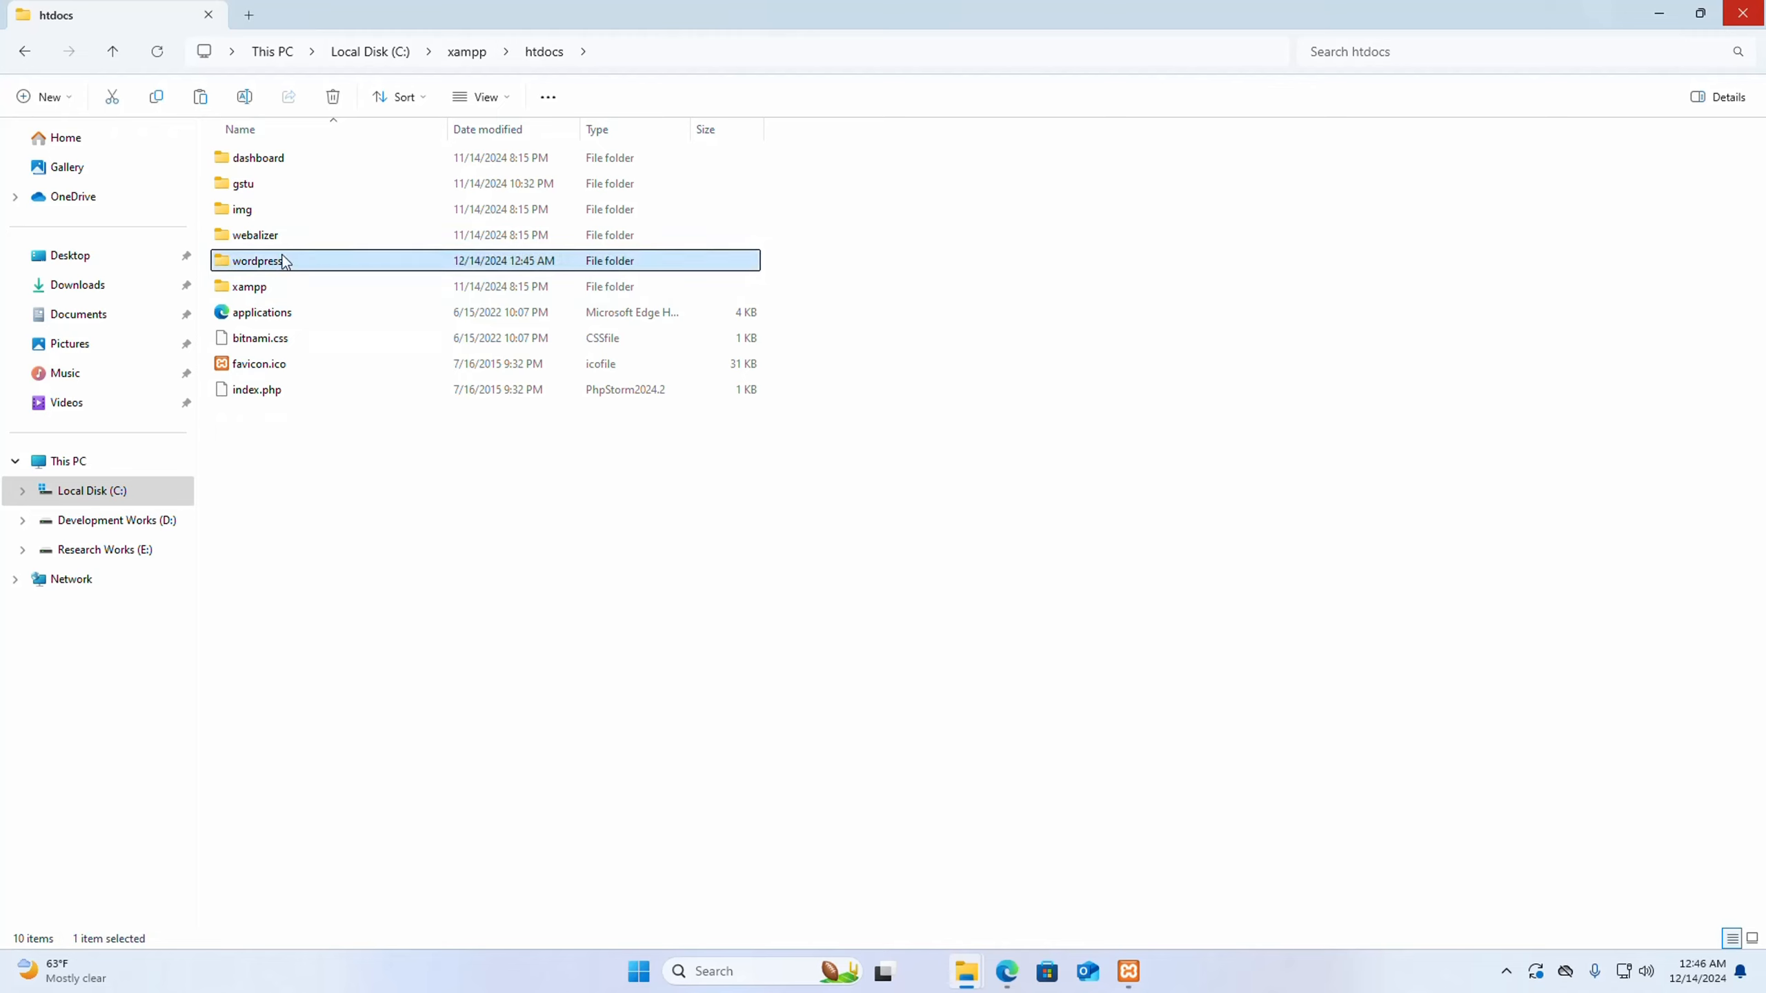
double_click(278, 259)
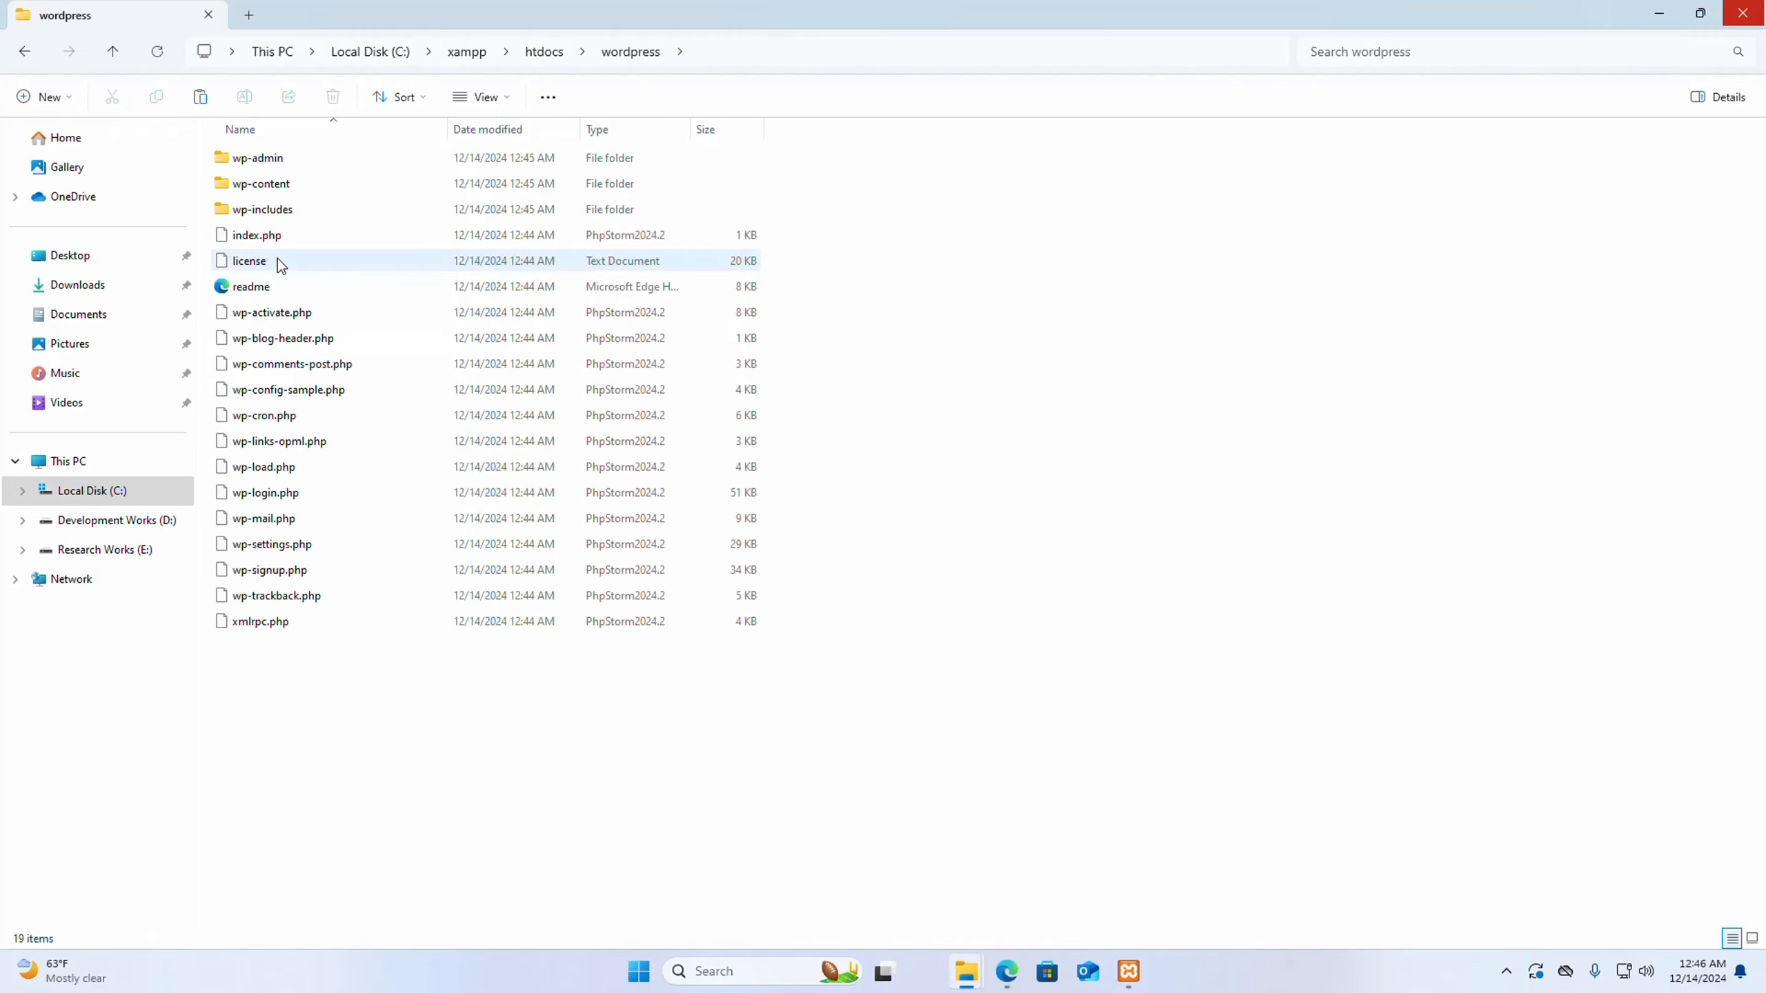
left_click(25, 52)
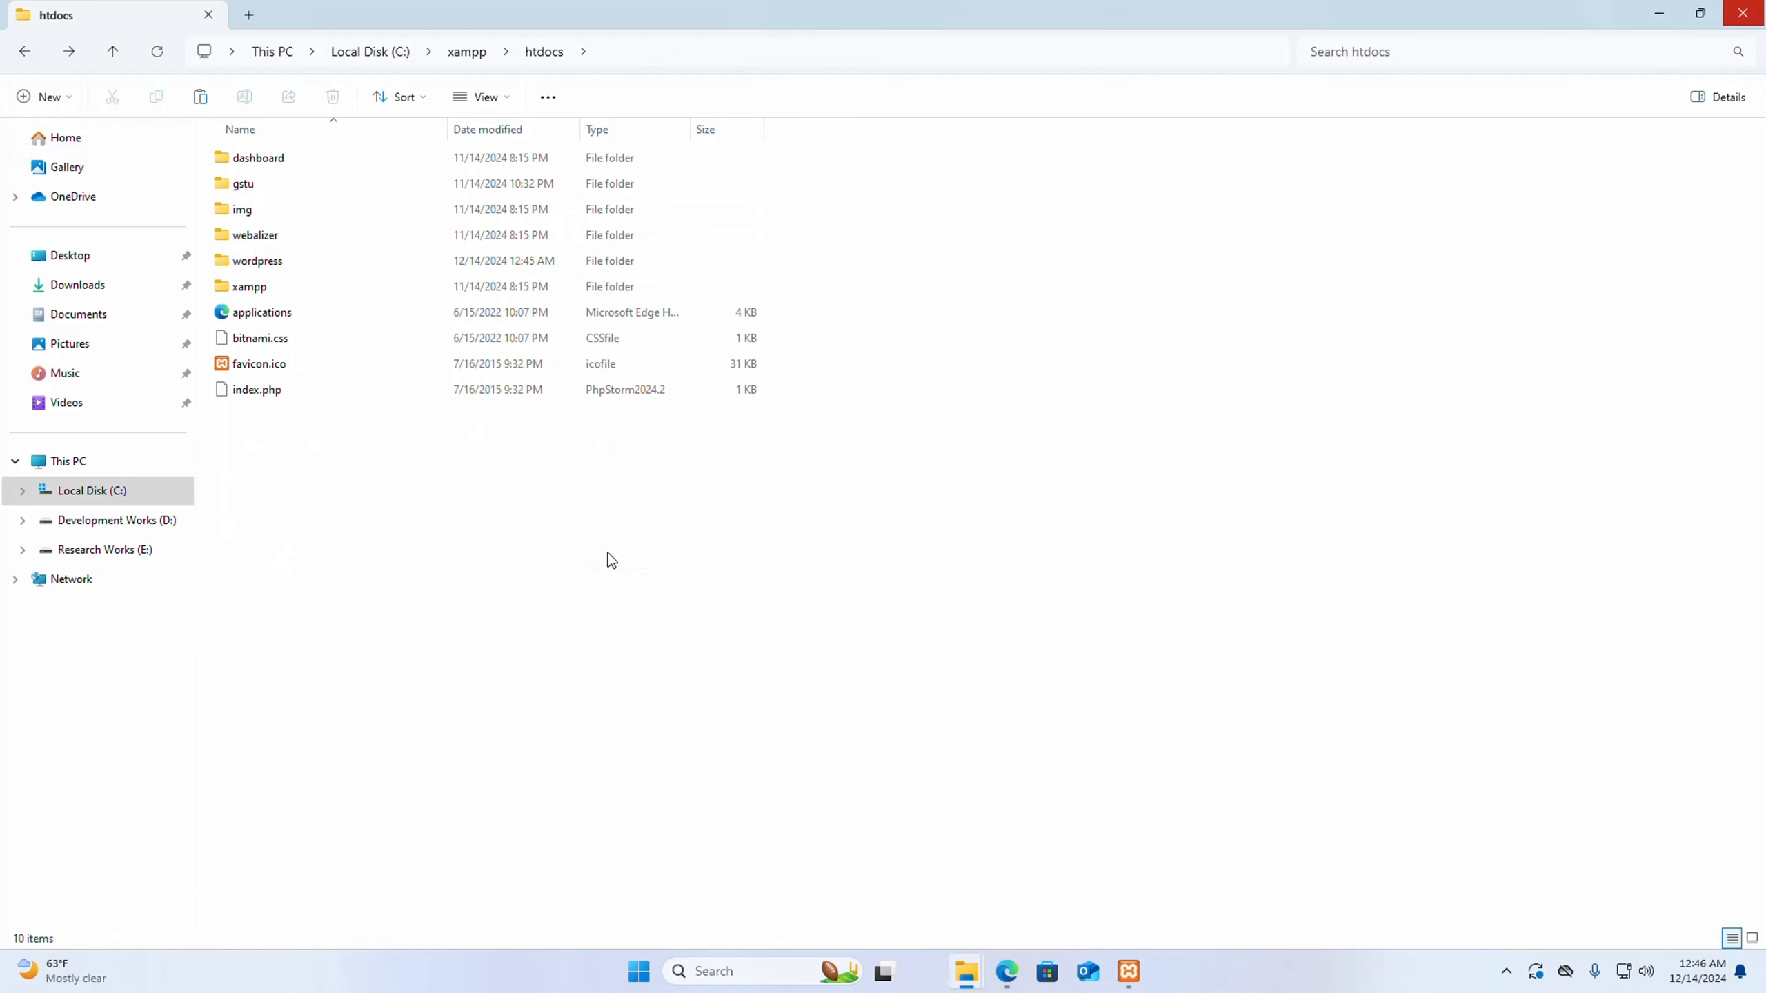
- Switch to Microsoft Edge, open localhost/wordpress in a new tab, and continue the setup with English (United States)
left_click(1018, 986)
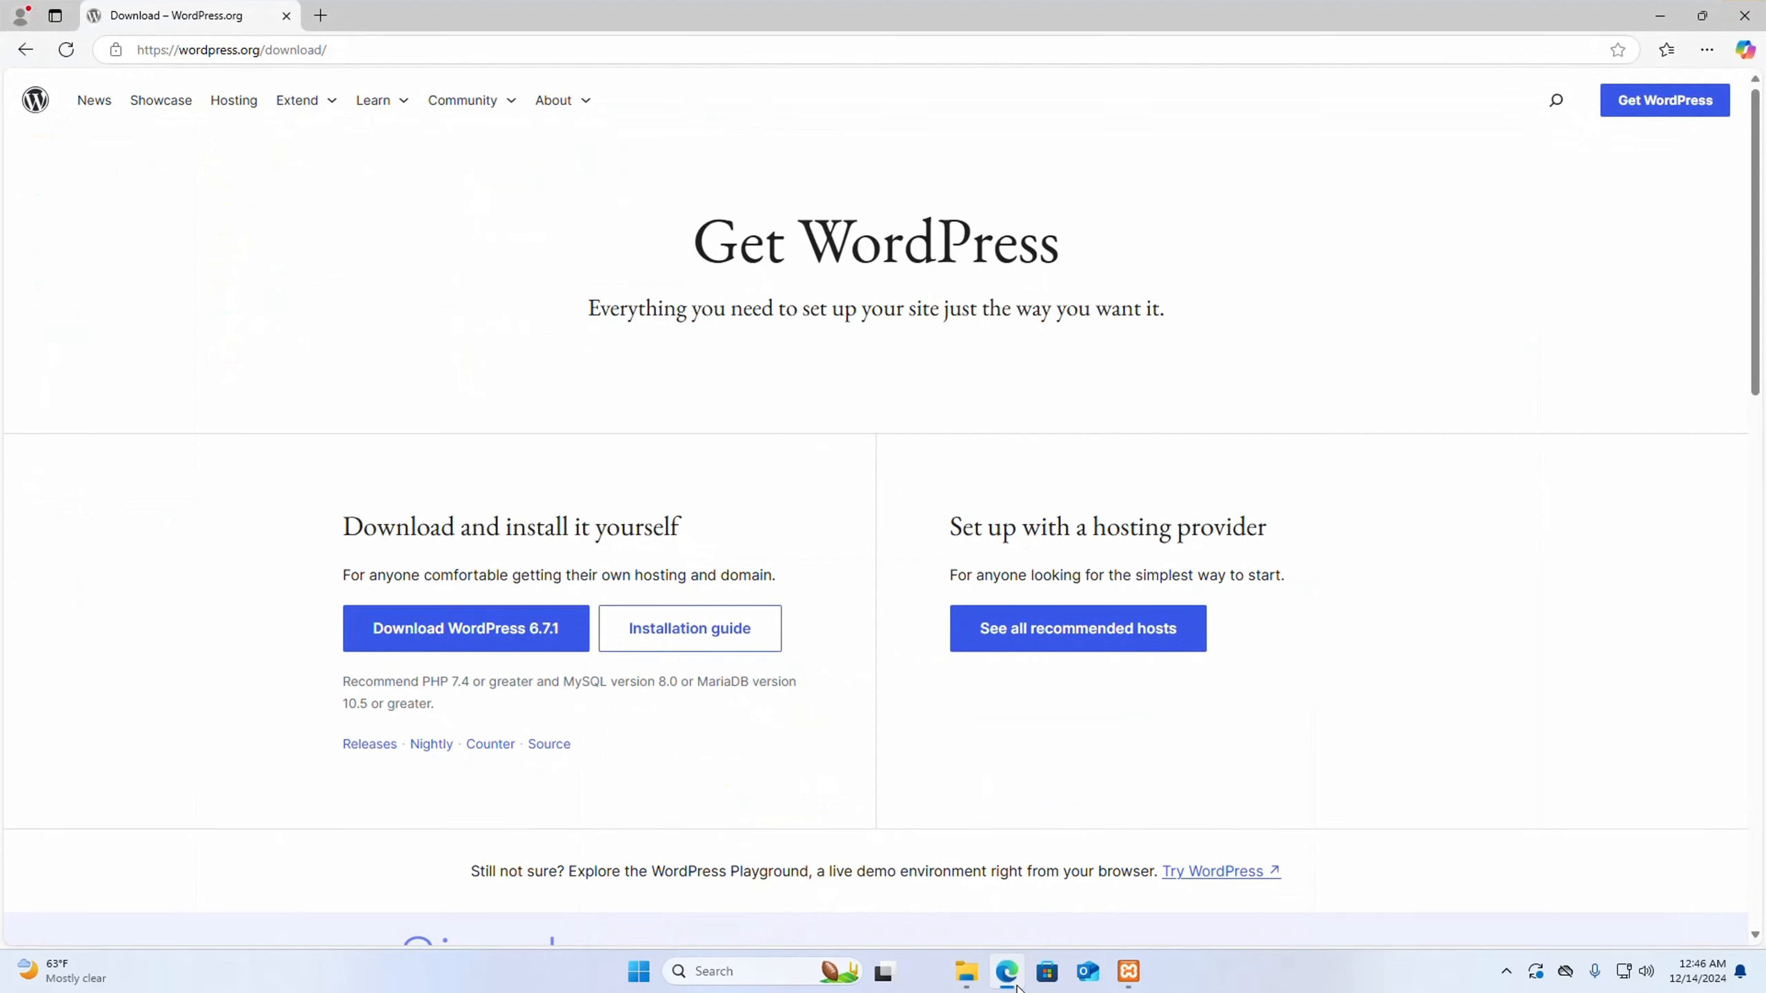
left_click(320, 16)
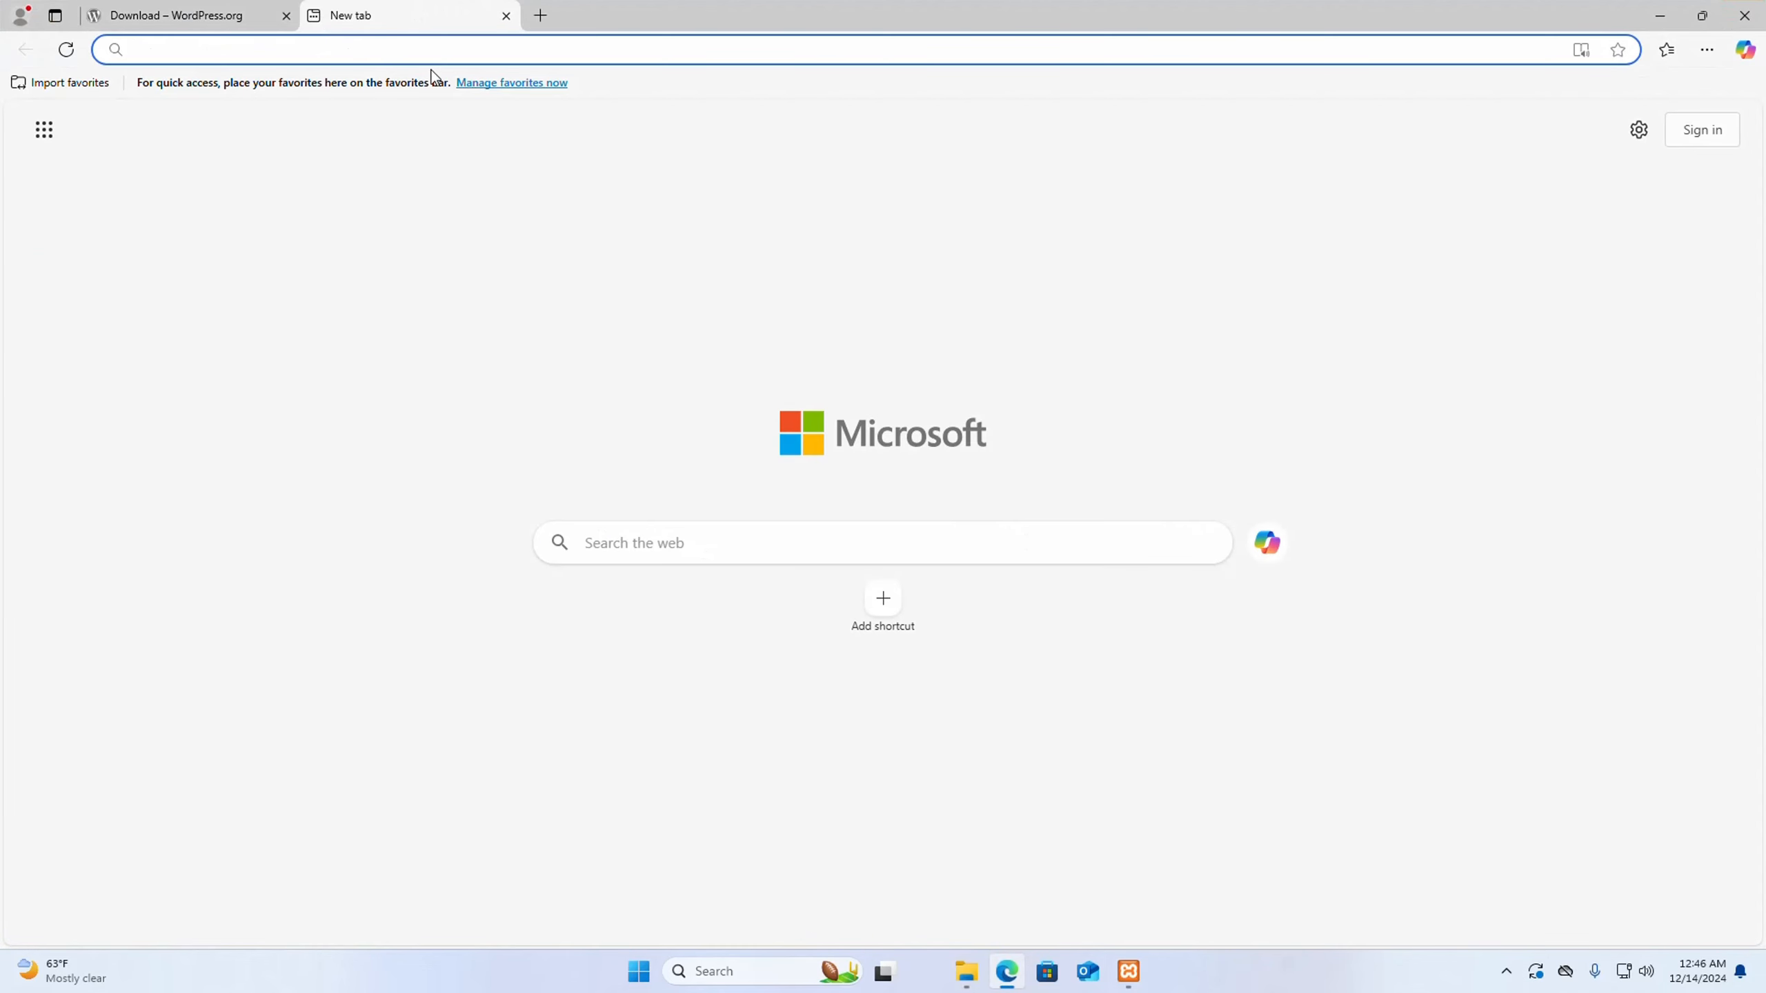
type("loc")
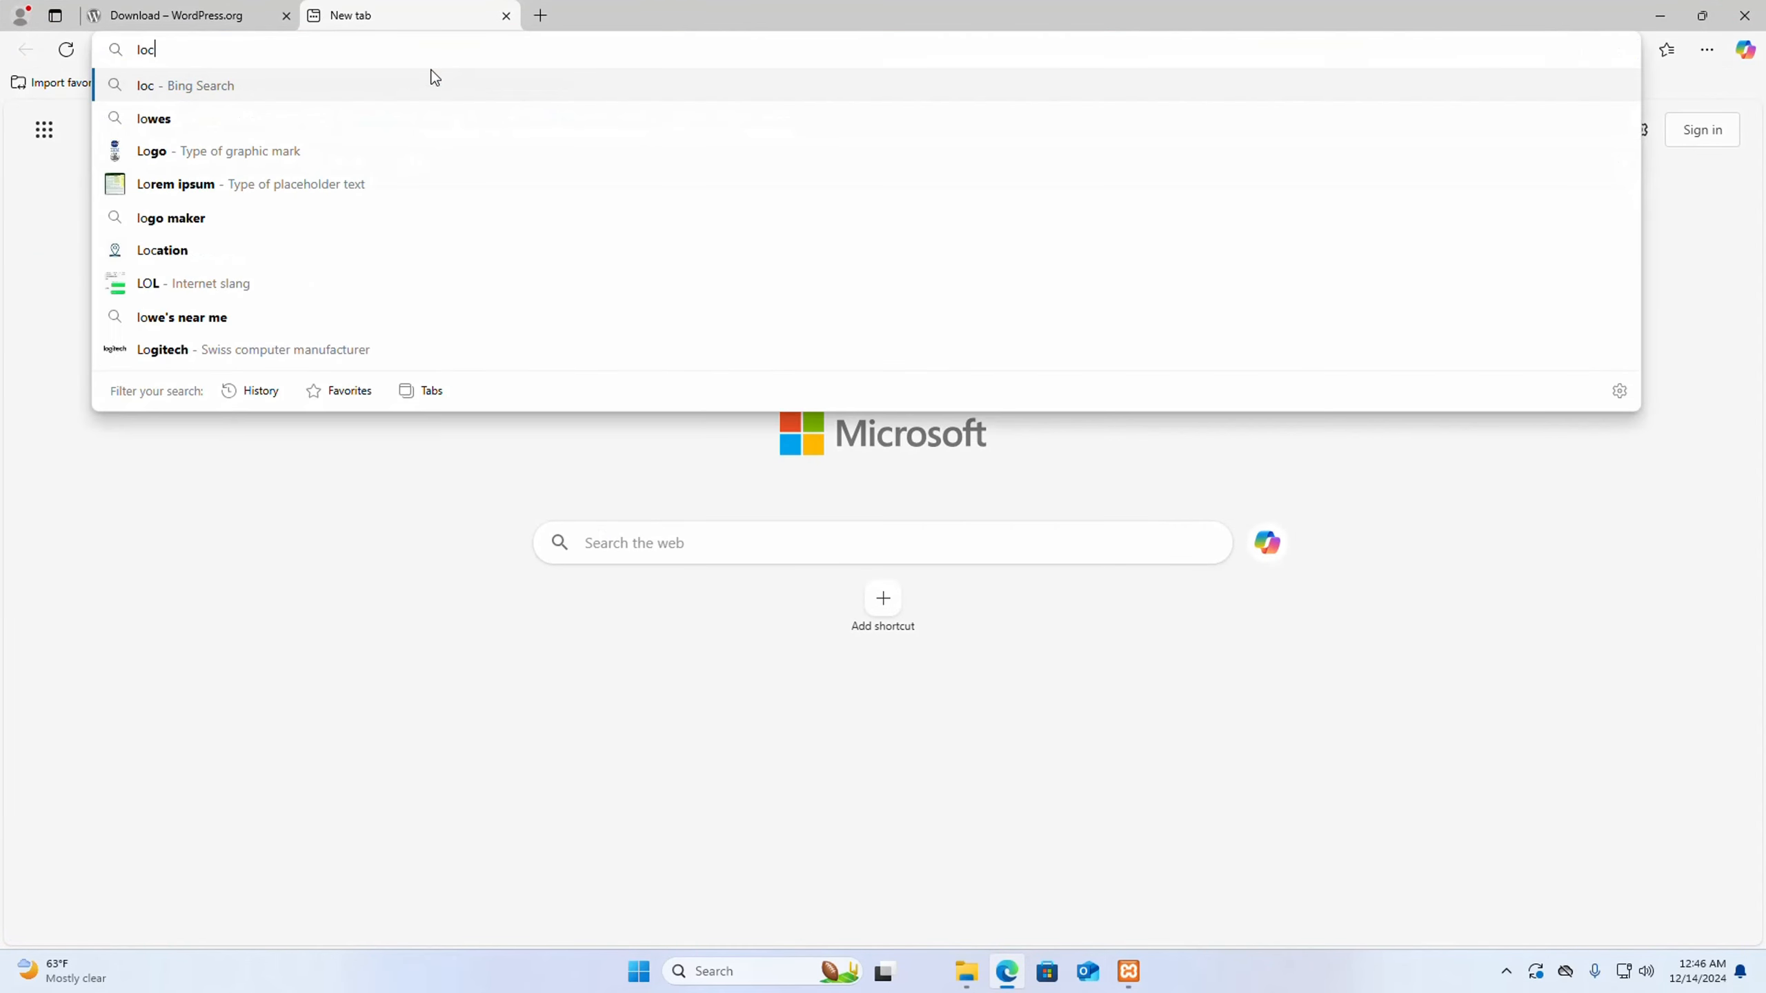
type("alhost")
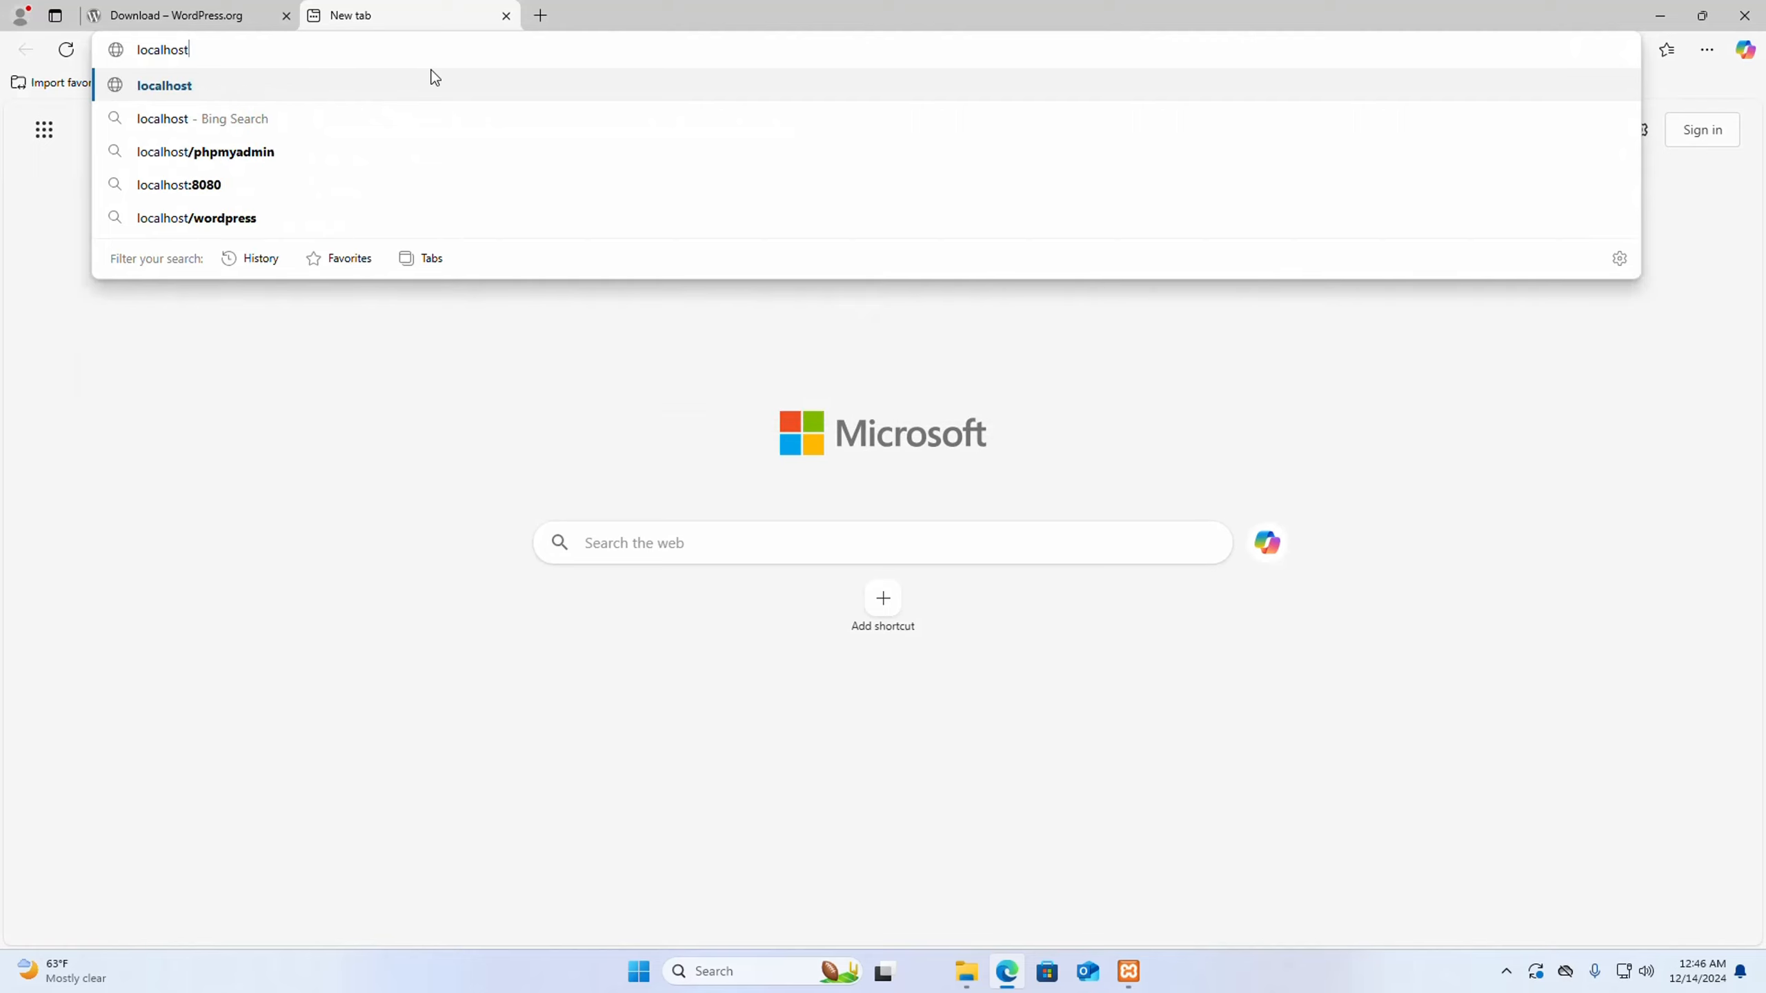
type("/wor")
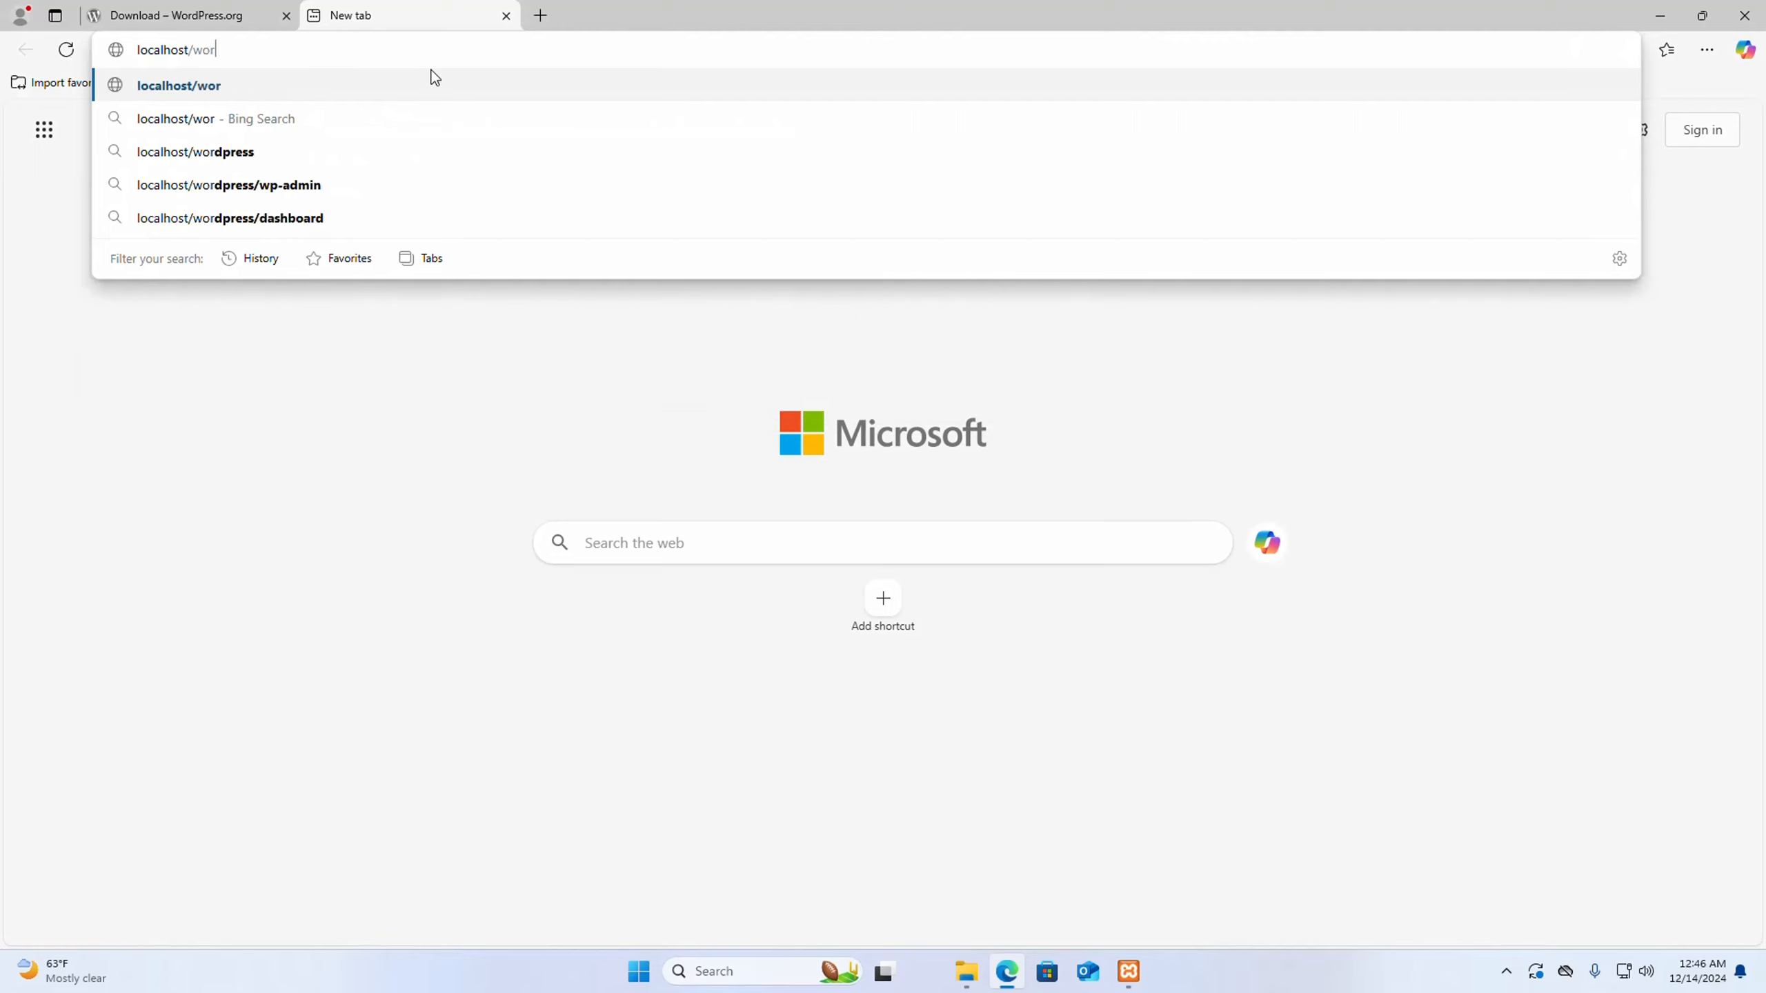
type("dpress")
key("Return")
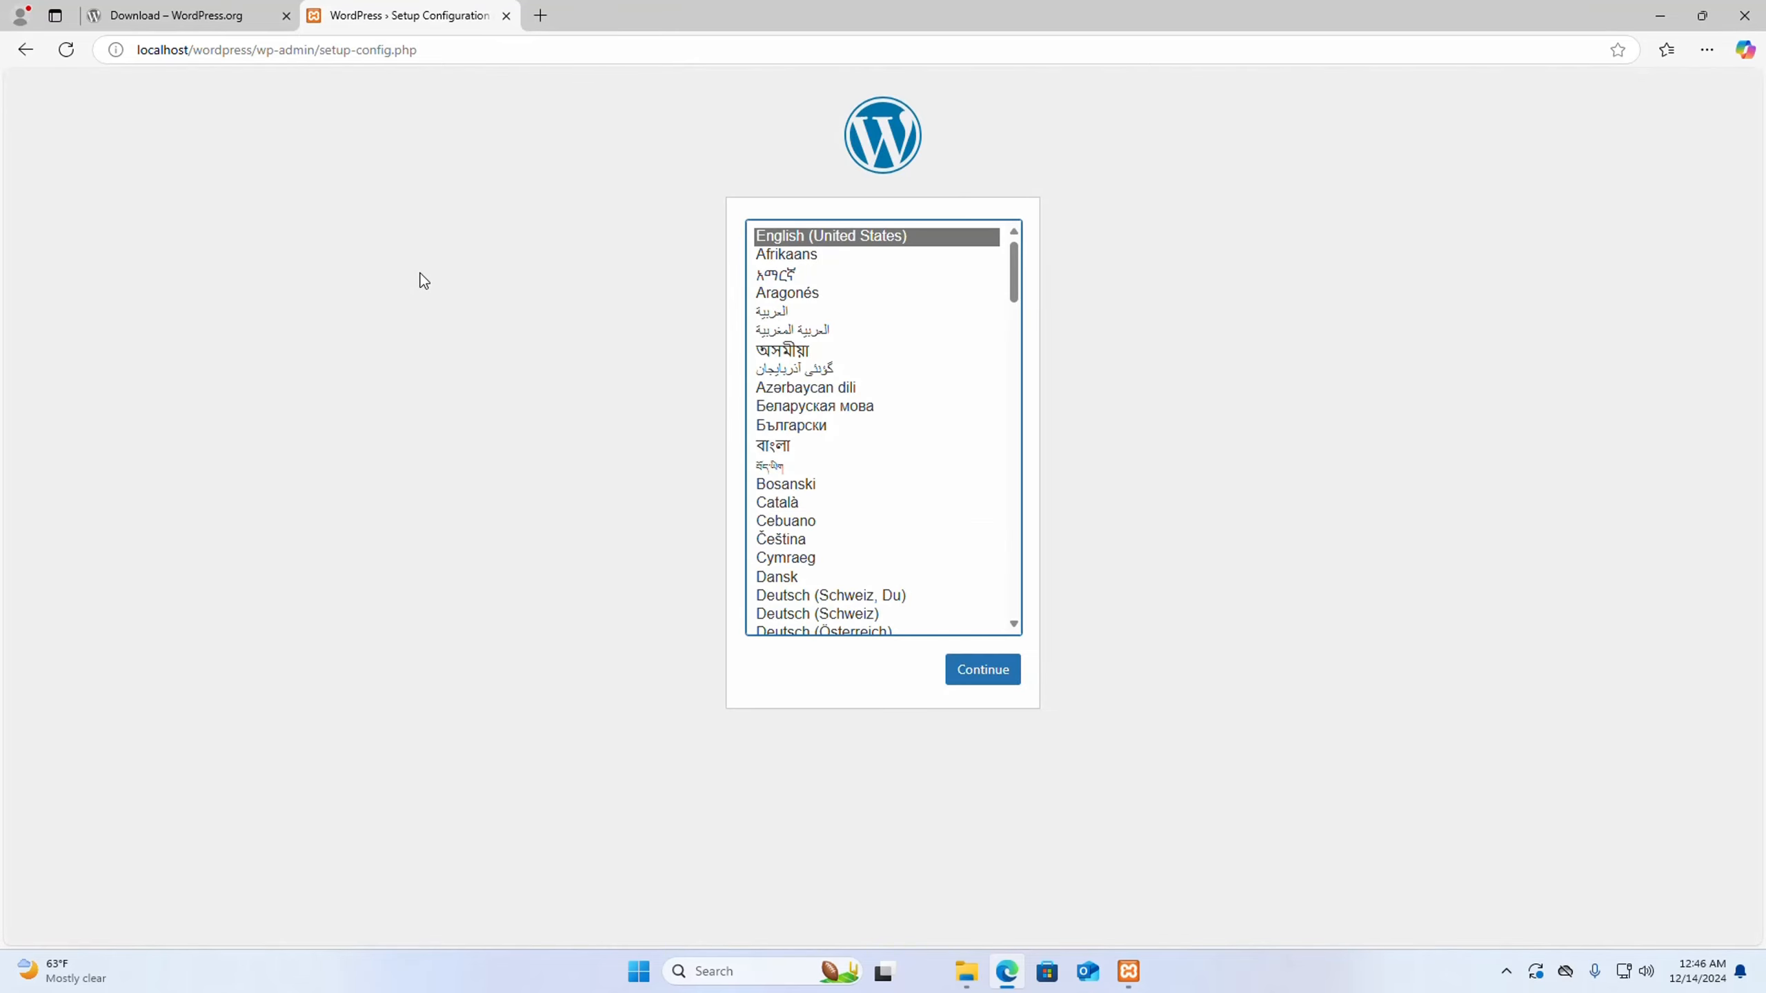
left_click(976, 683)
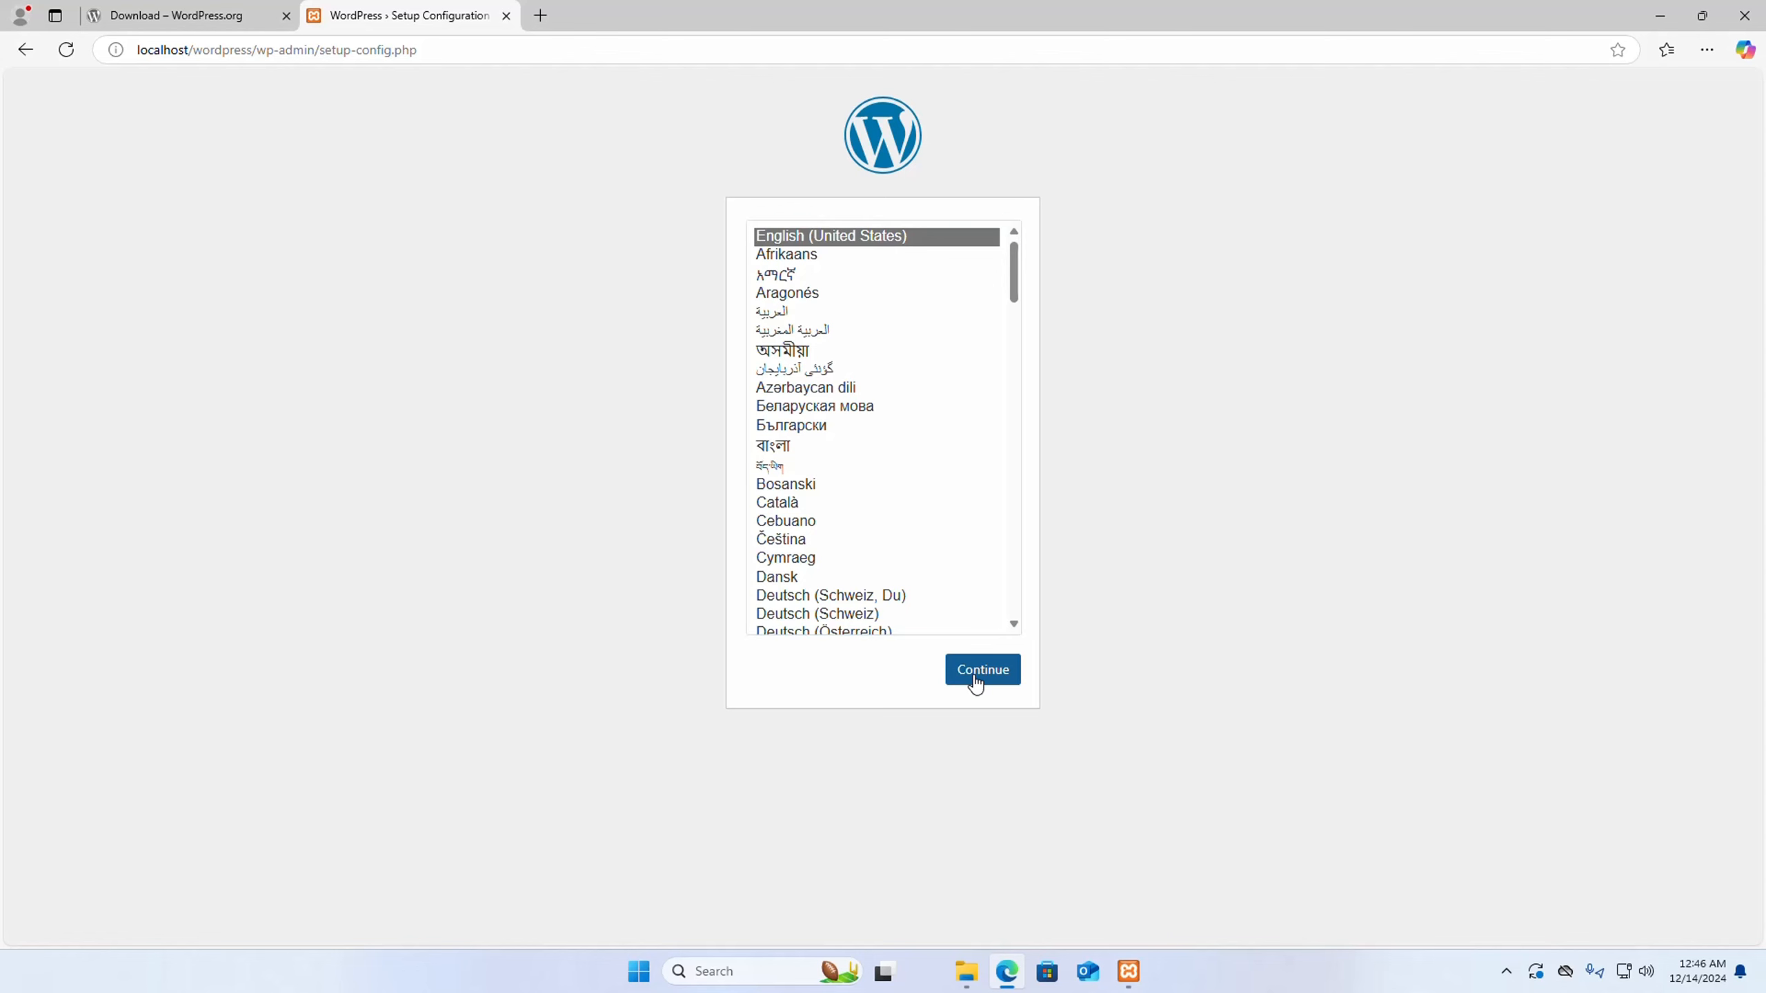
- Open localhost/phpmyadmin in another new browser tab
left_click(542, 15)
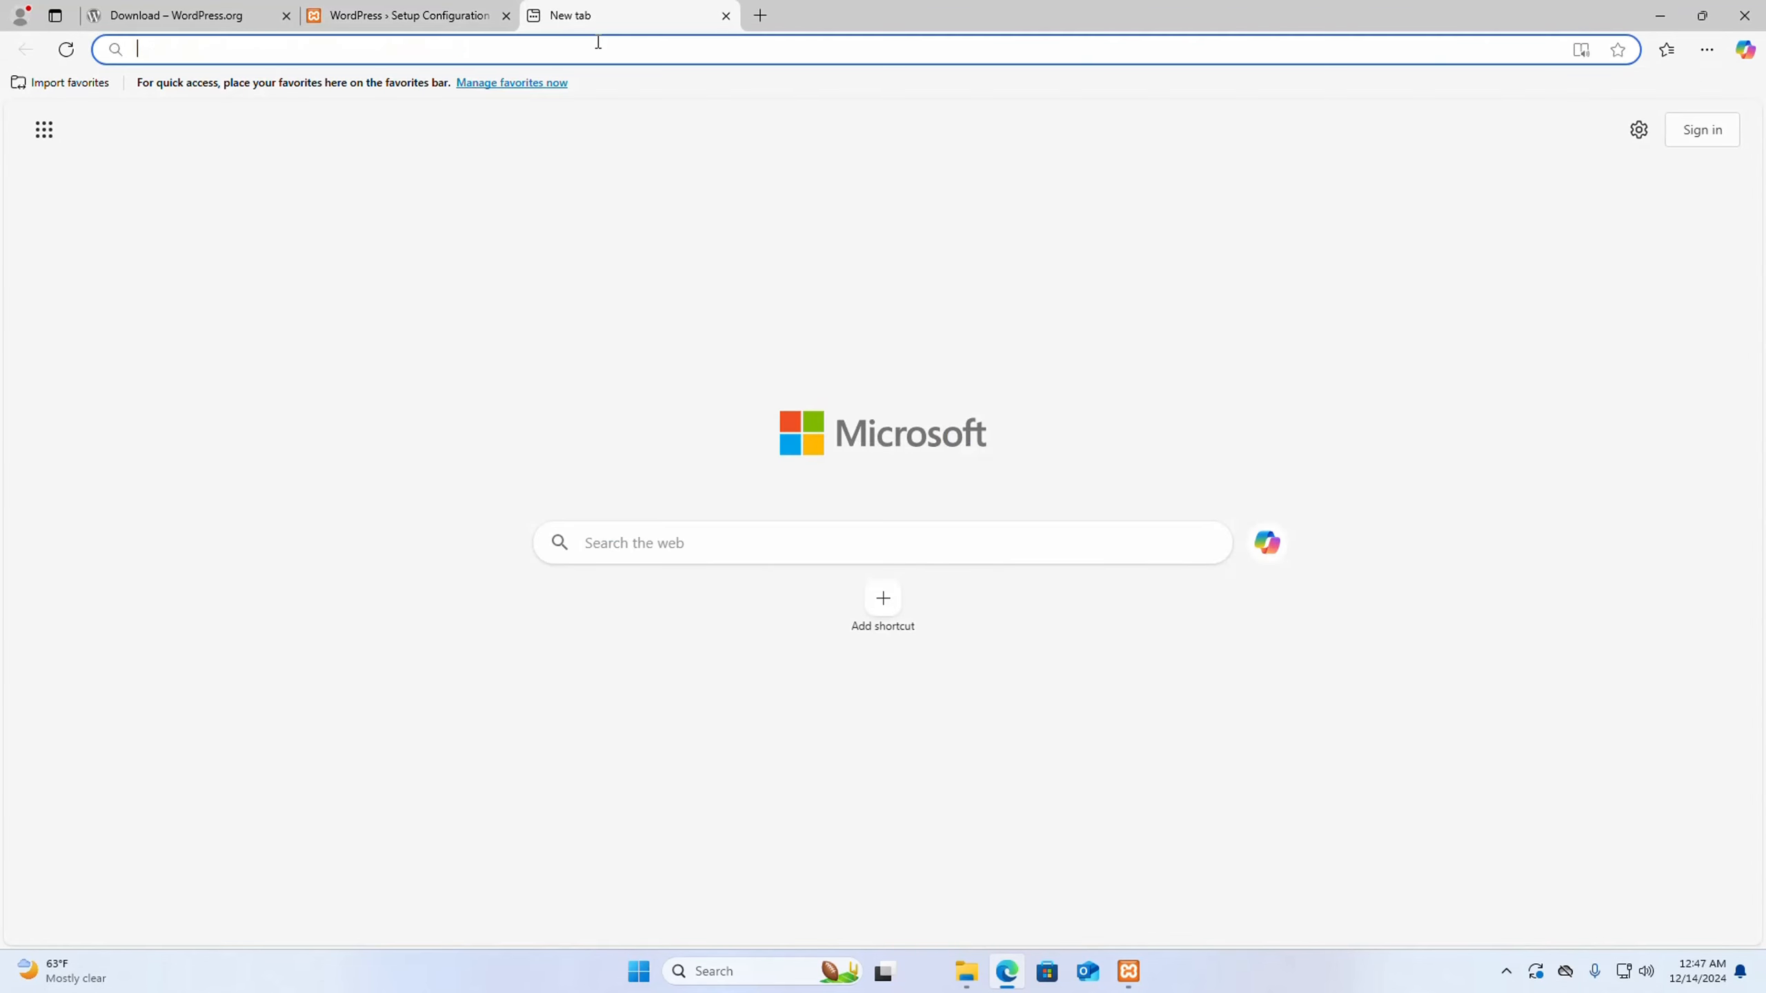
type("lo")
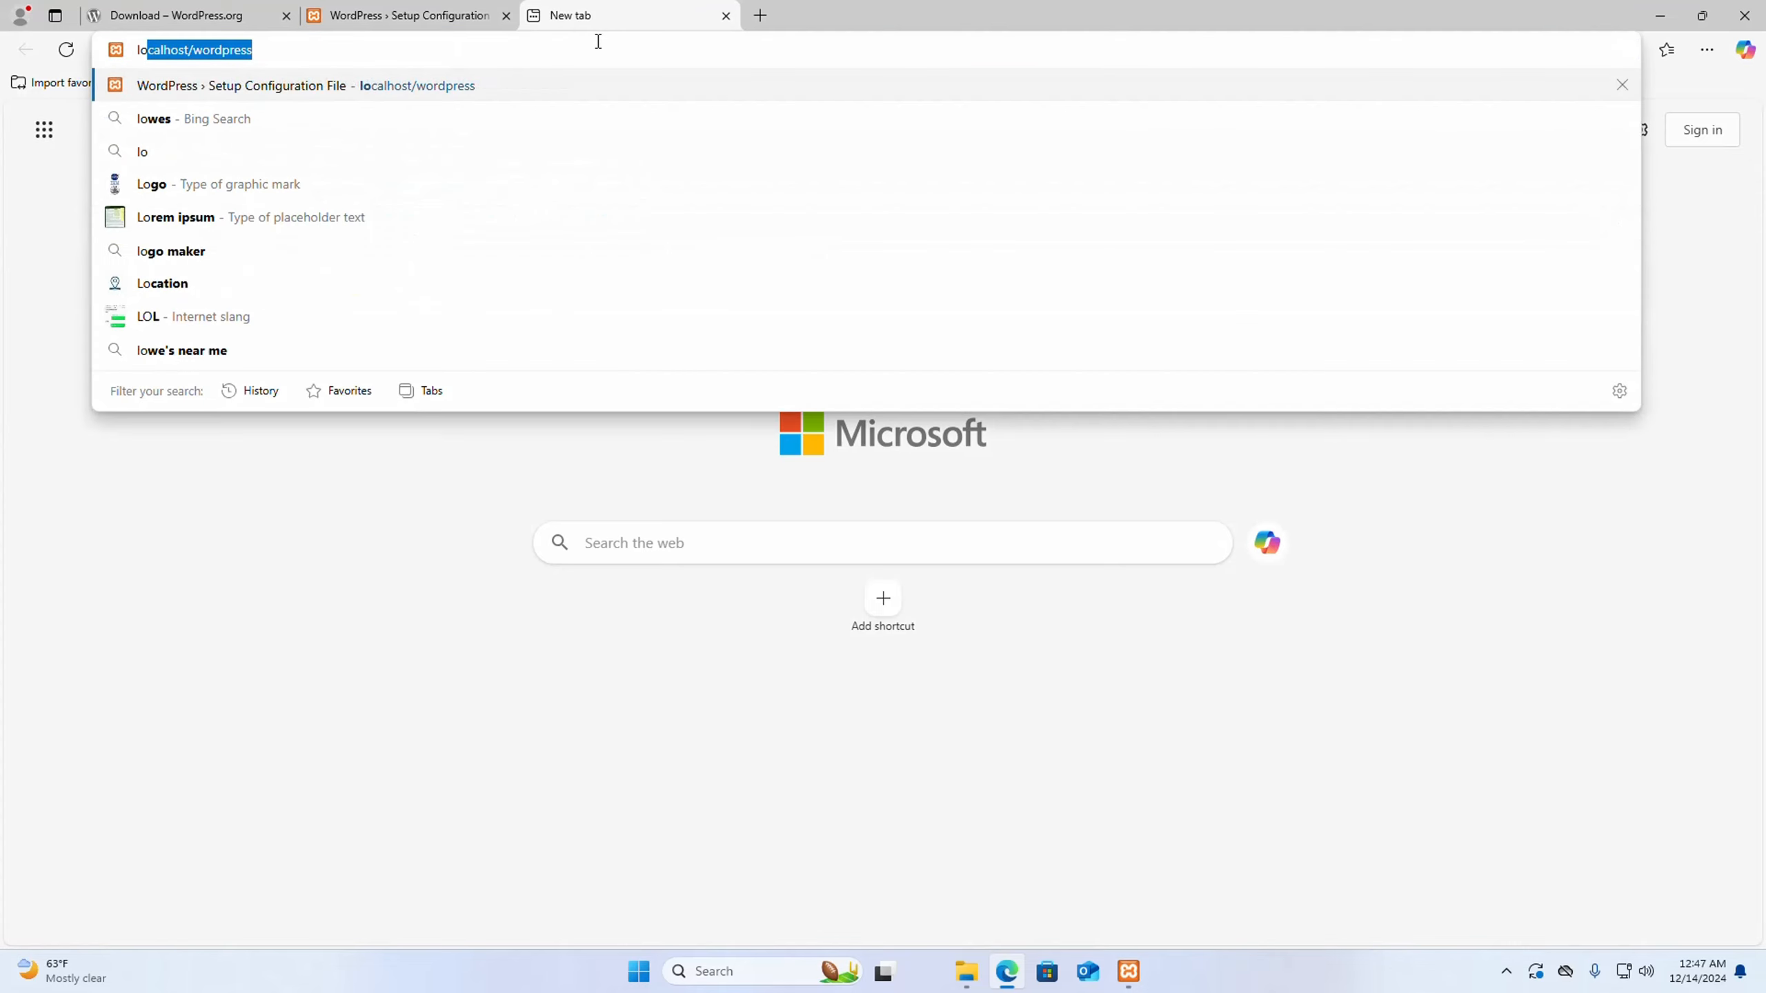
key("End")
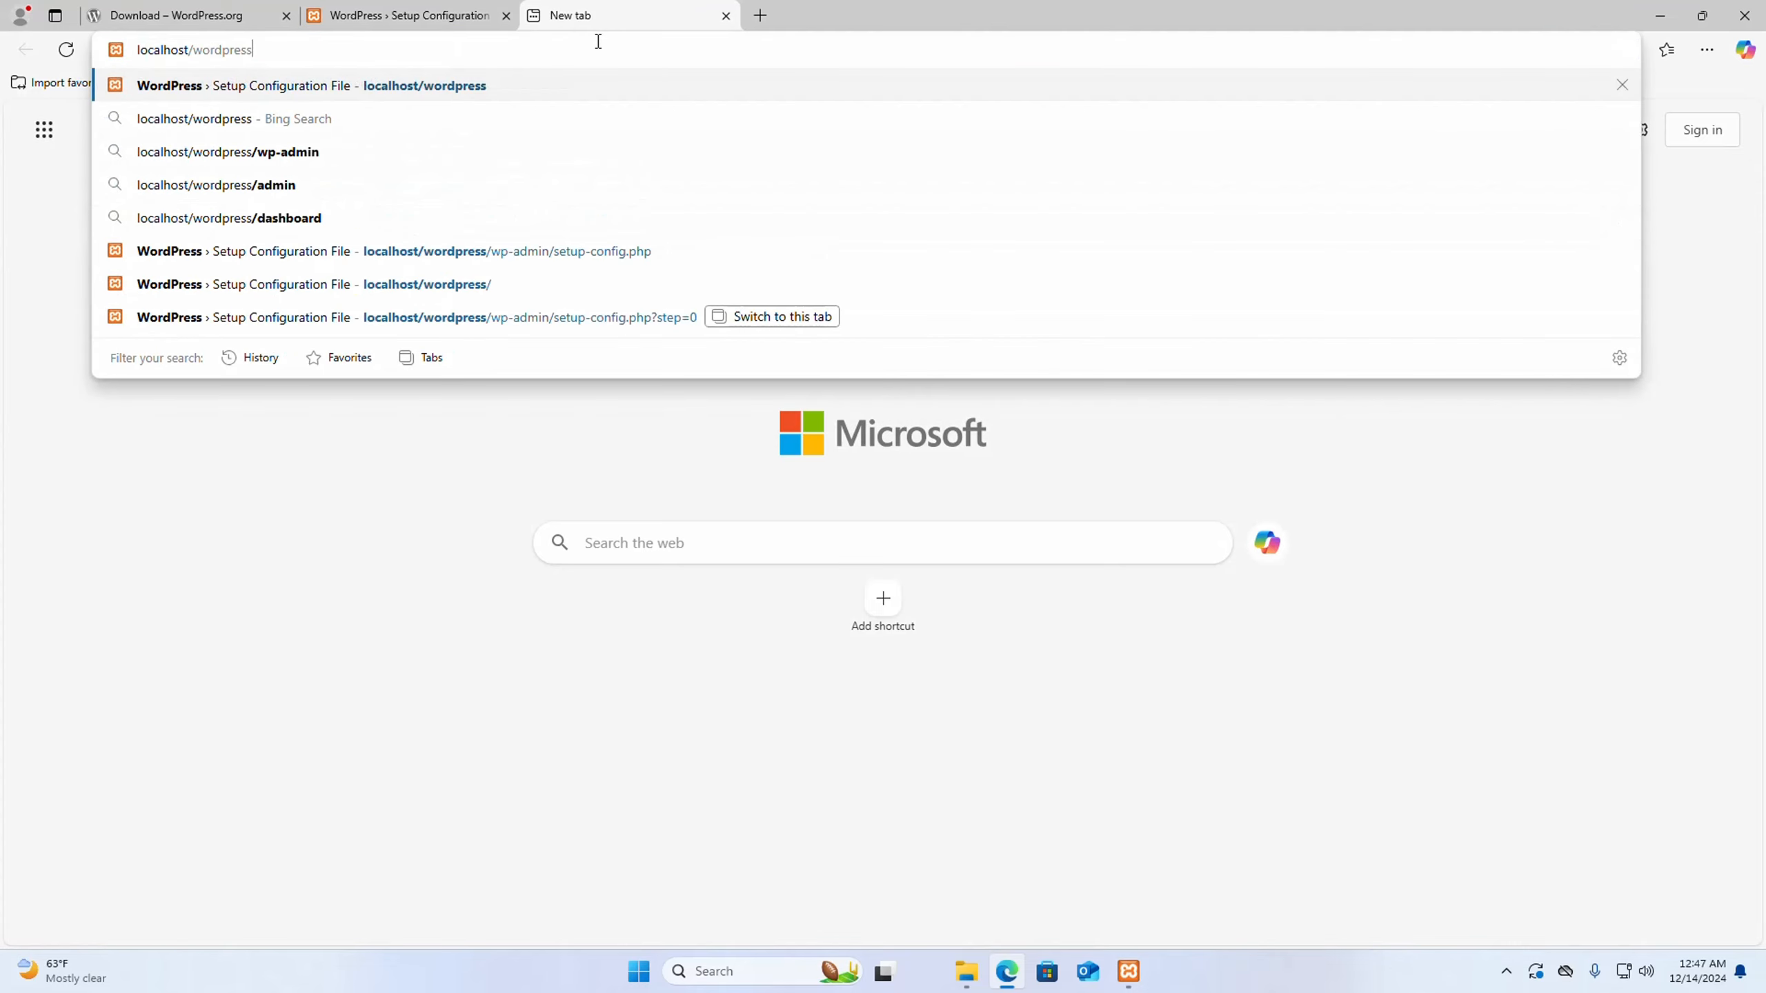
key("BackSpace")
key("BackSpace")
key("BackSpace")
key("BackSpace")
key("BackSpace")
key("BackSpace")
key("BackSpace")
key("BackSpace")
key("BackSpace")
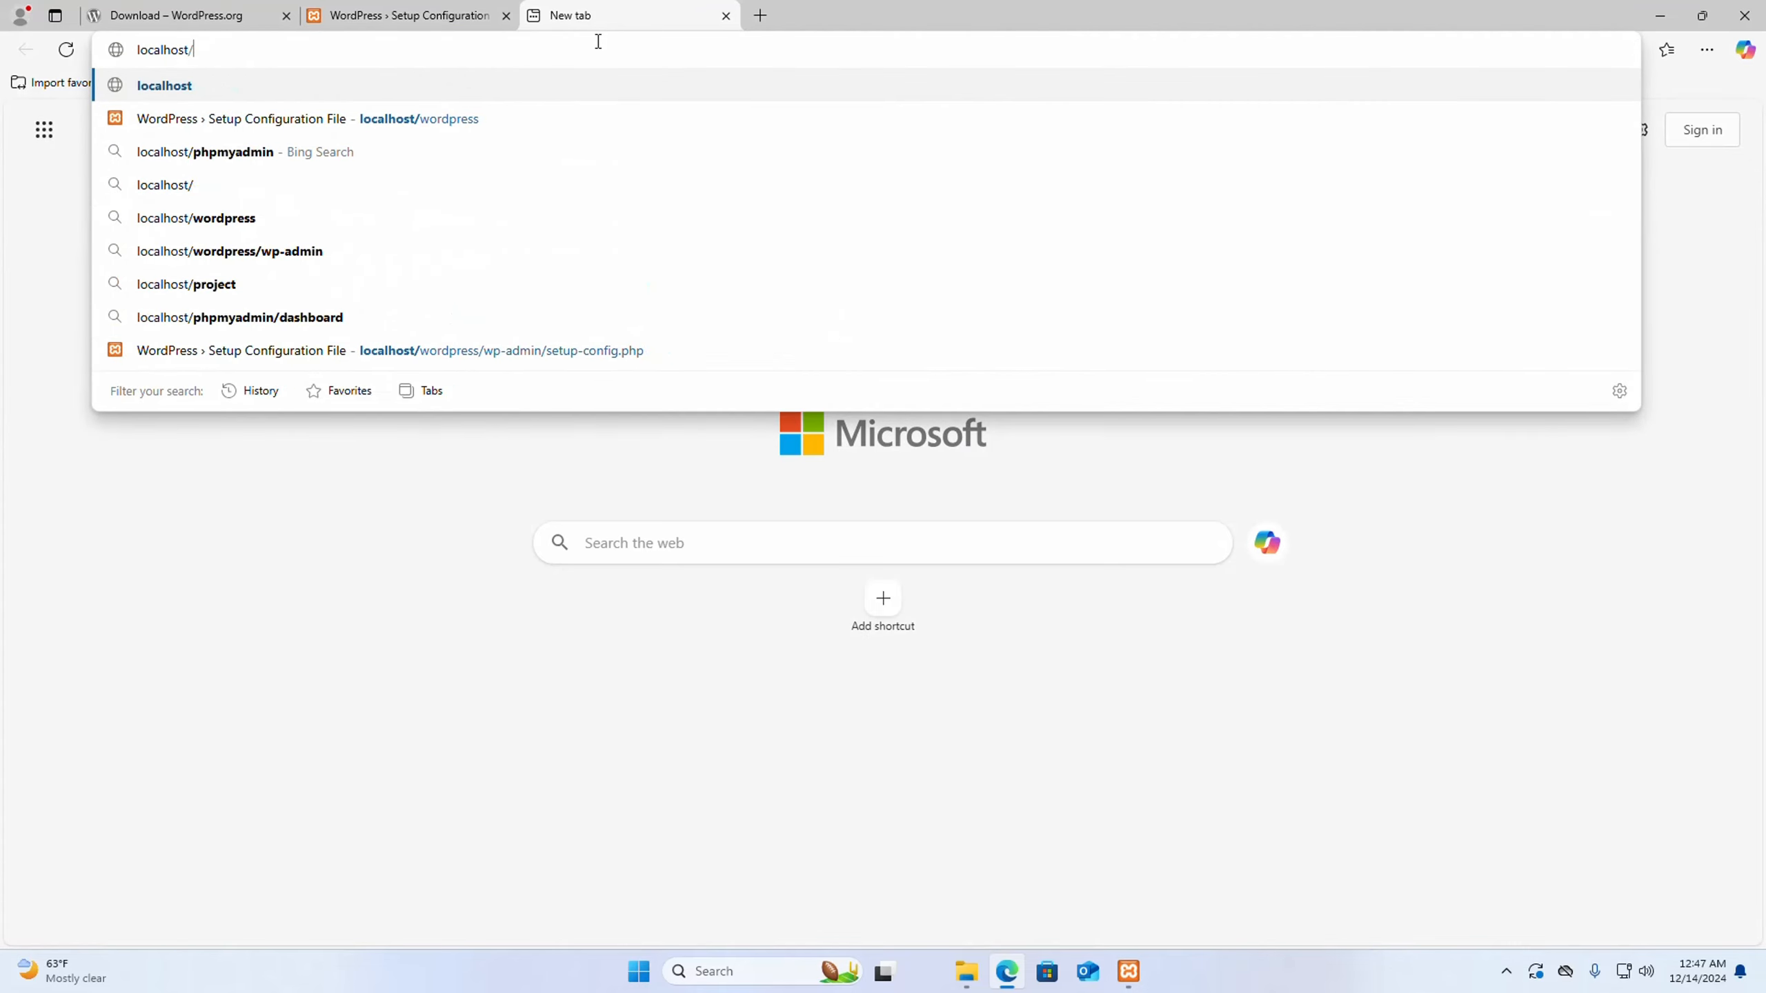
type("php")
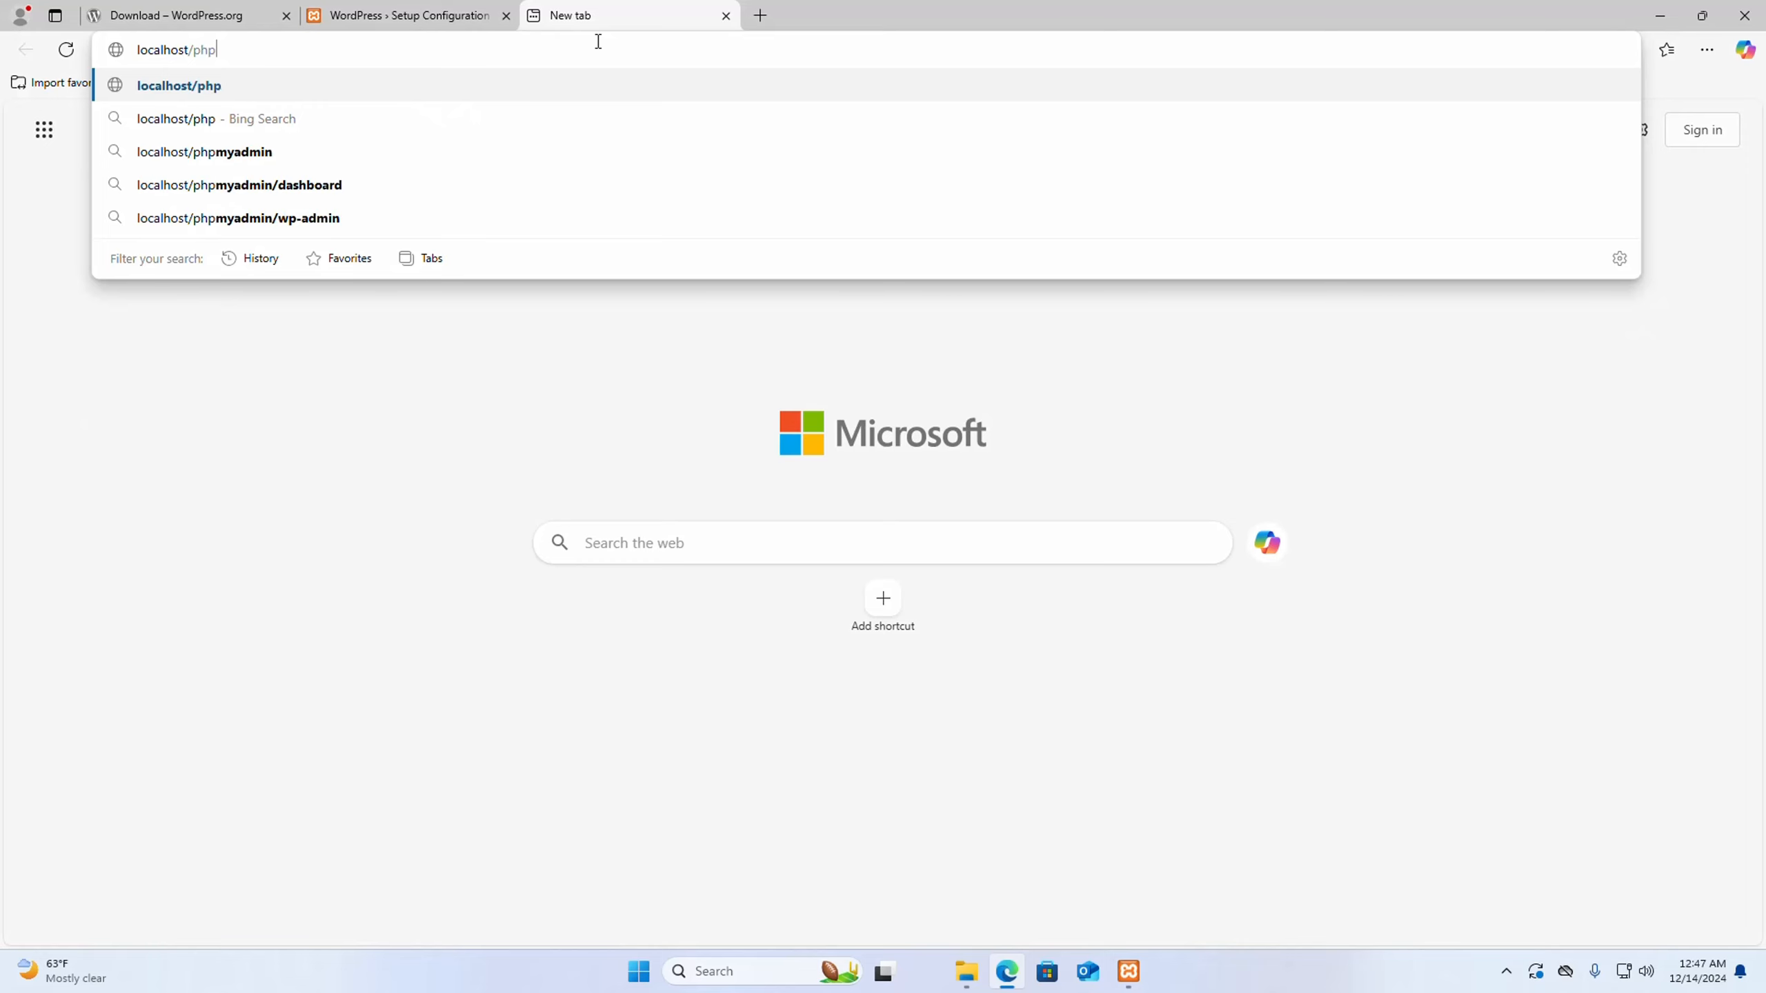
type("myadmin")
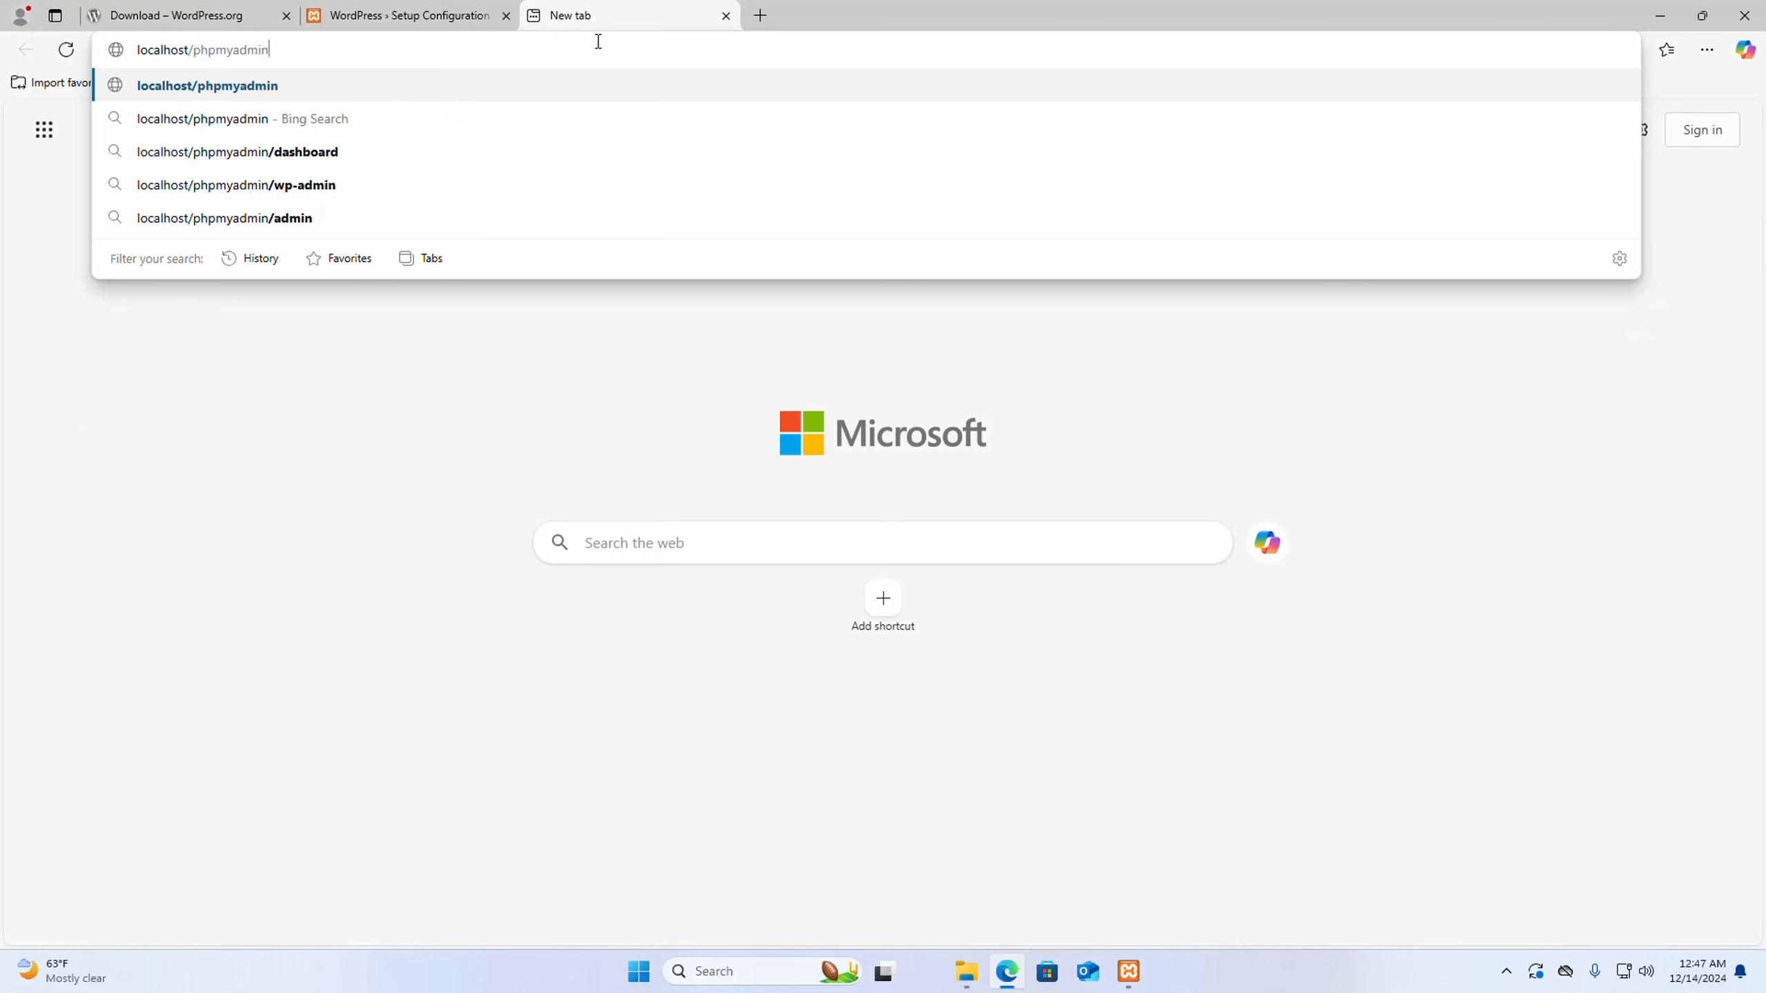
key("Return")
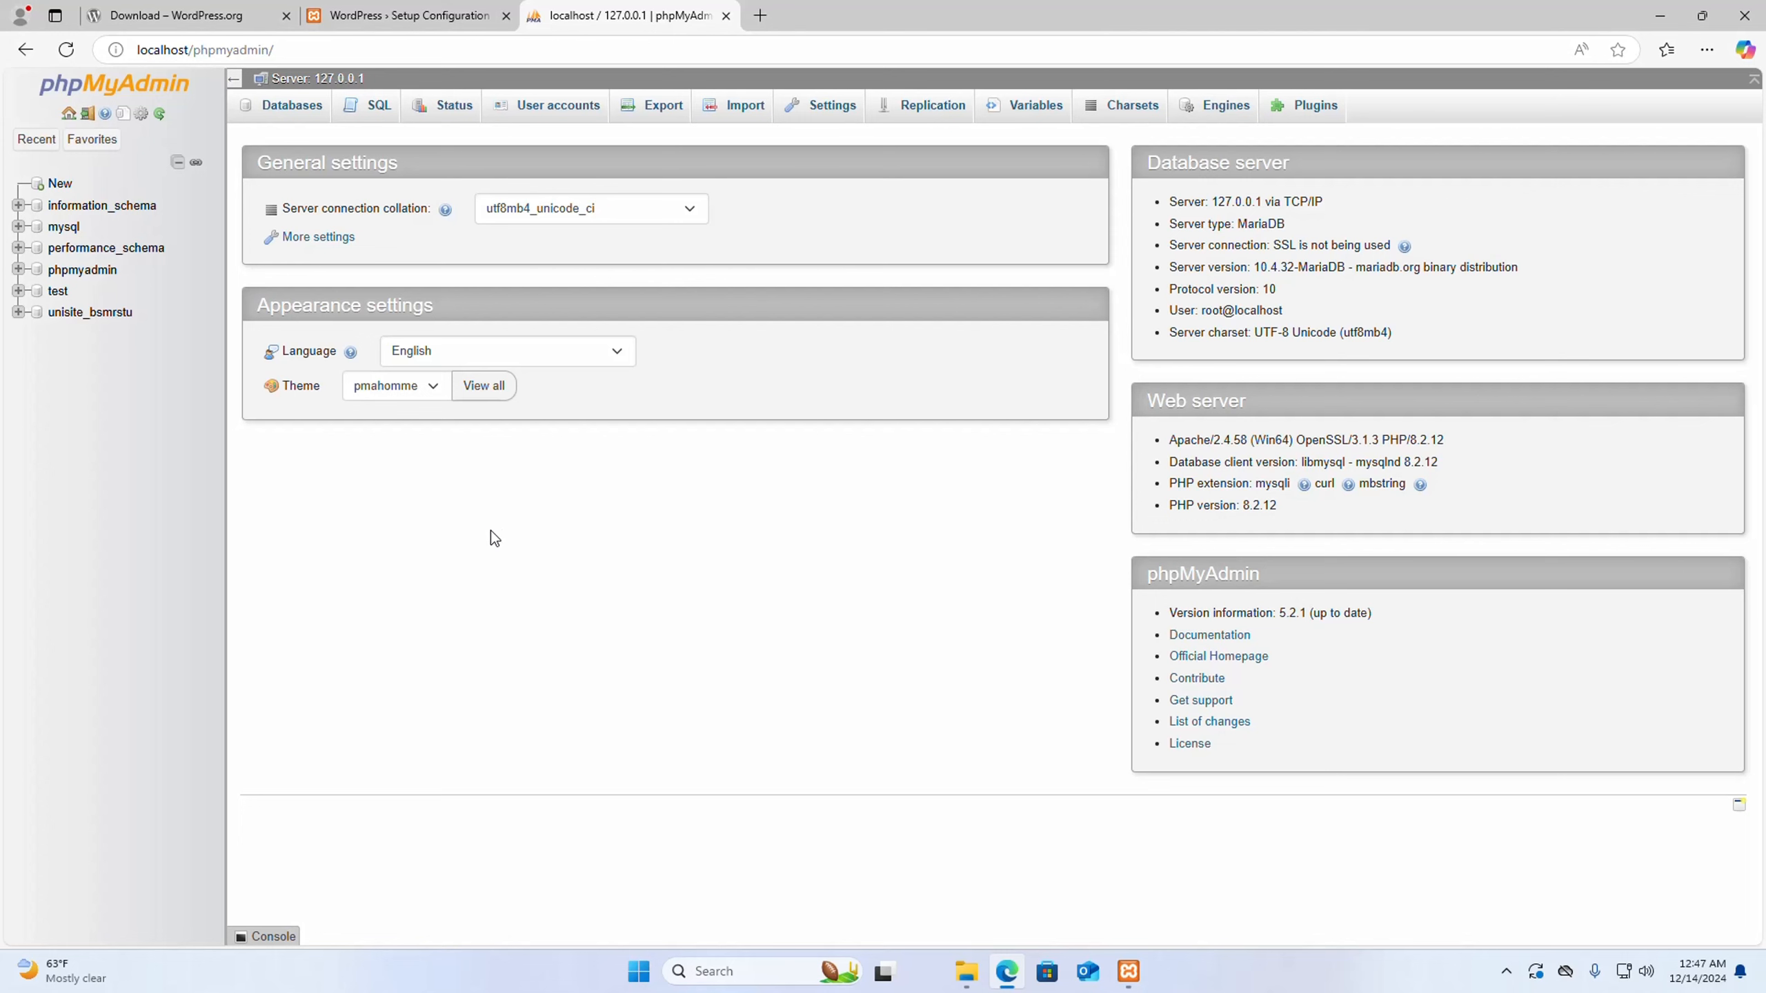
- Create a database named wordpress with the utf8mb4_general_ci collation
left_click(286, 111)
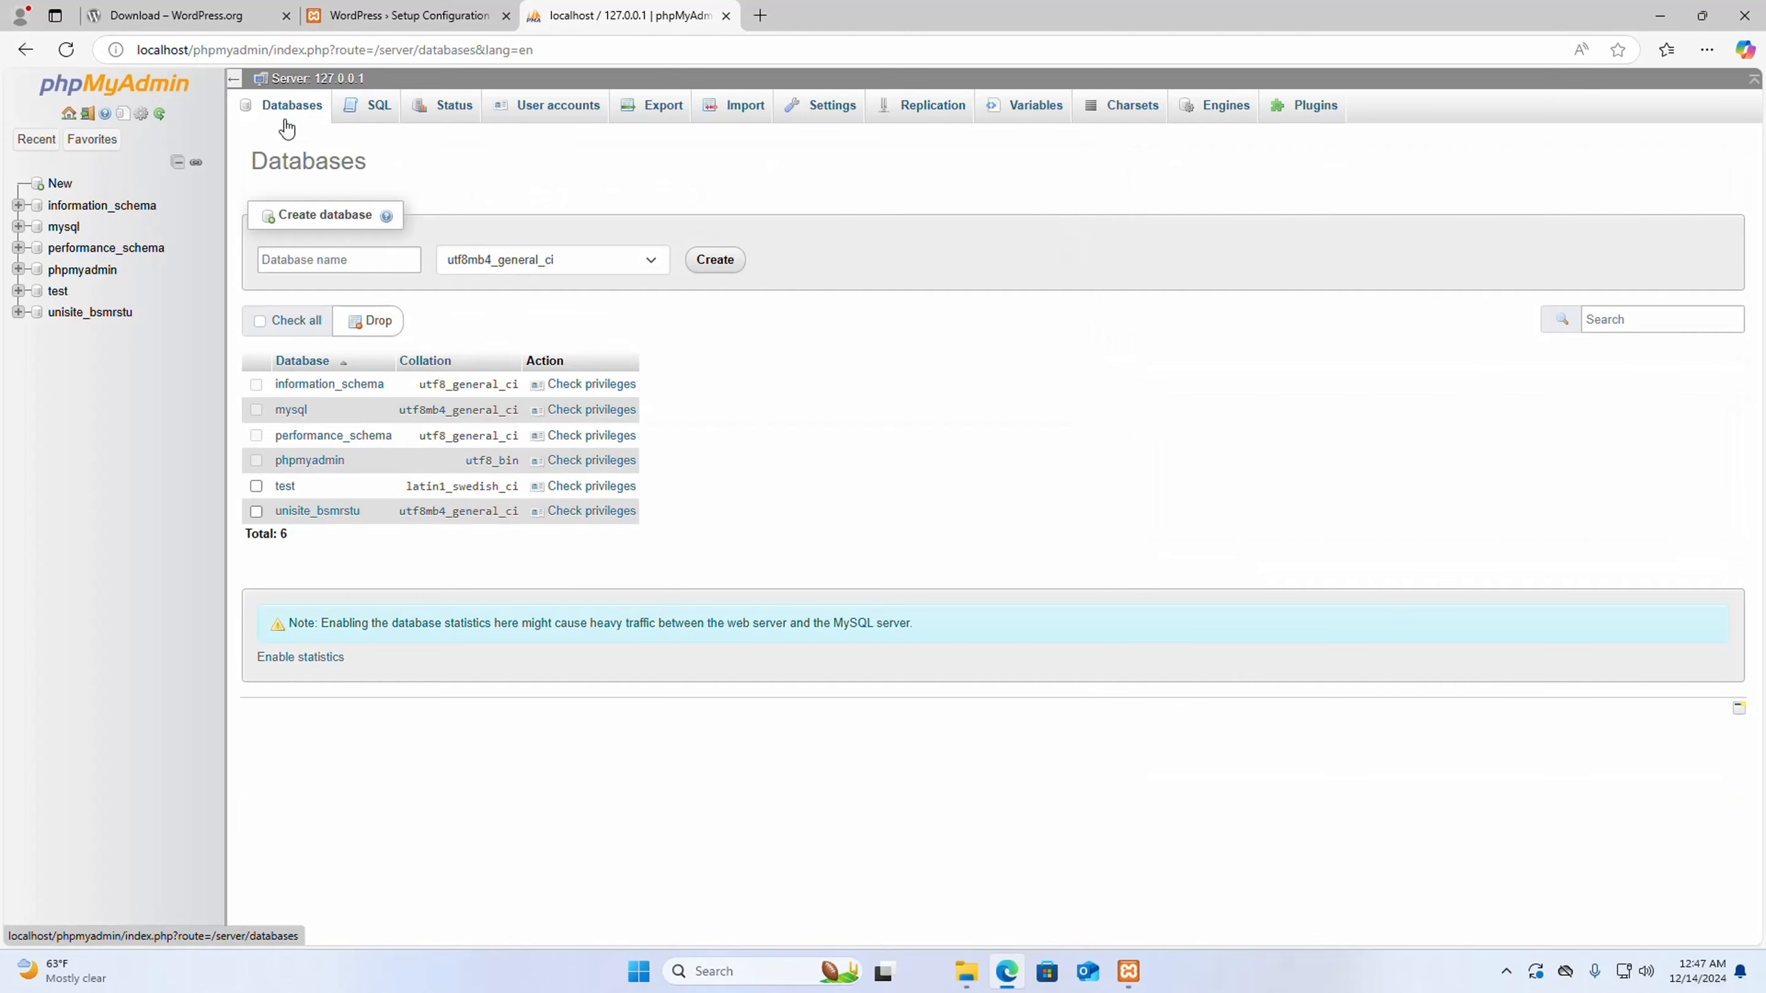
left_click(323, 261)
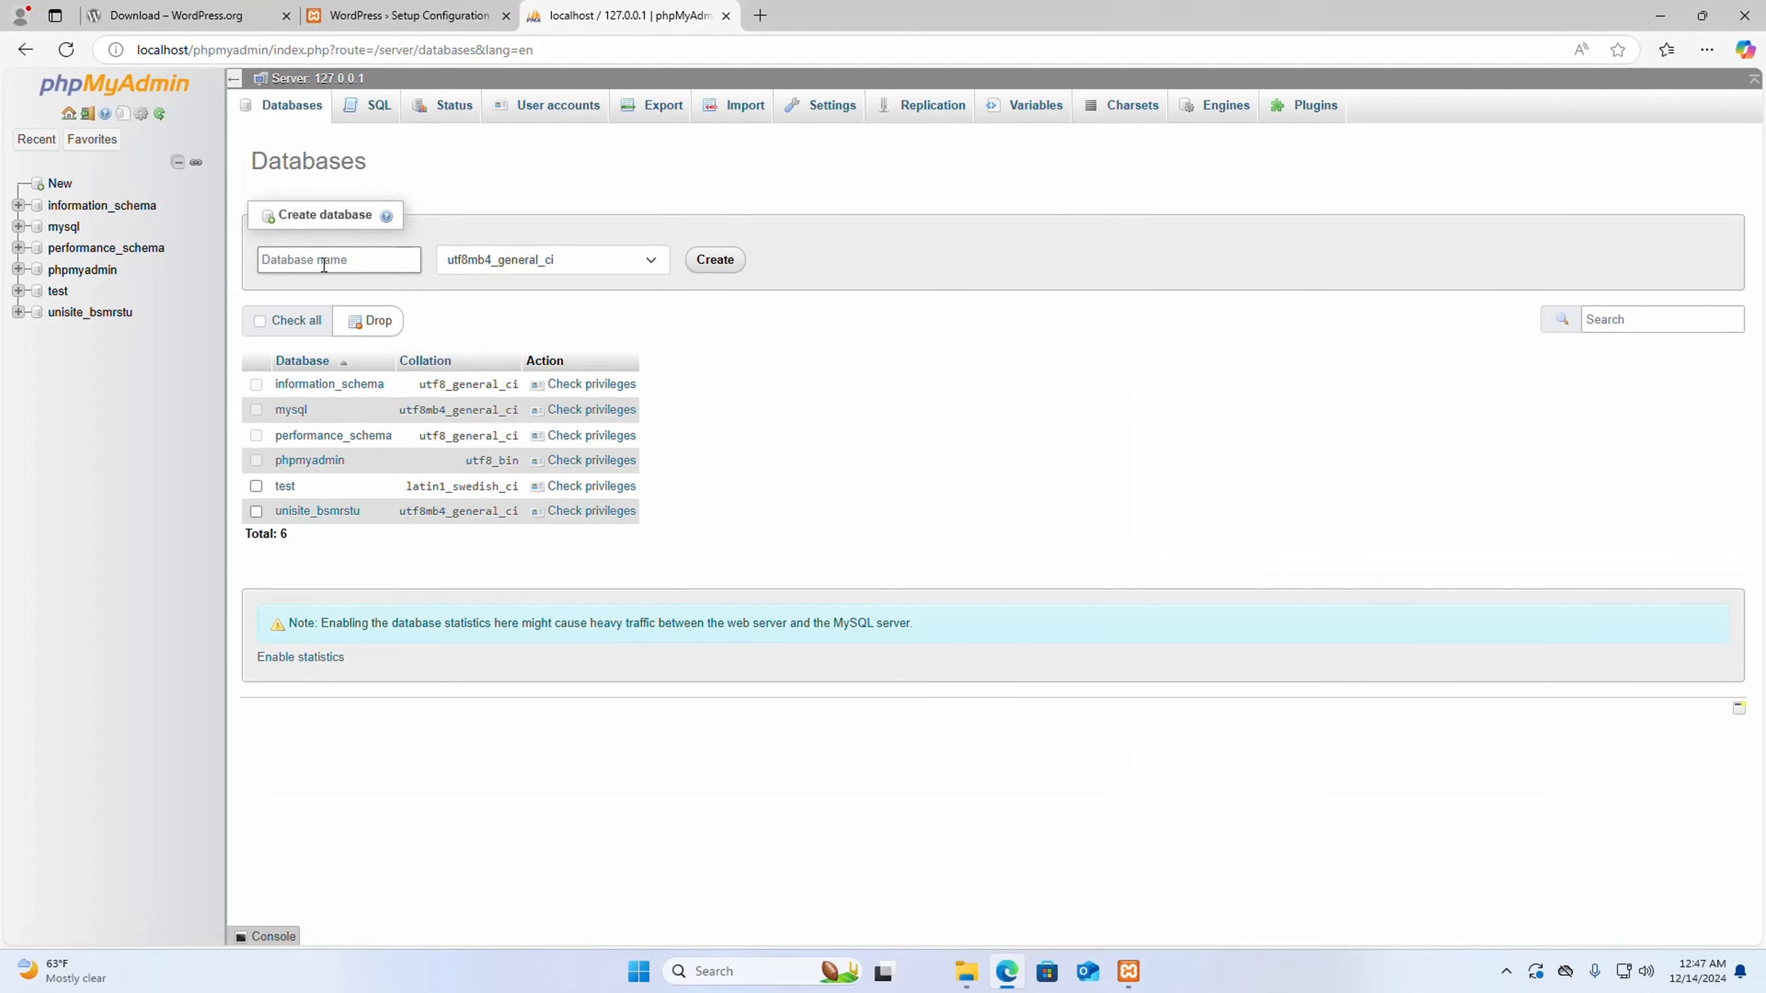
type("wordpress")
left_click(595, 173)
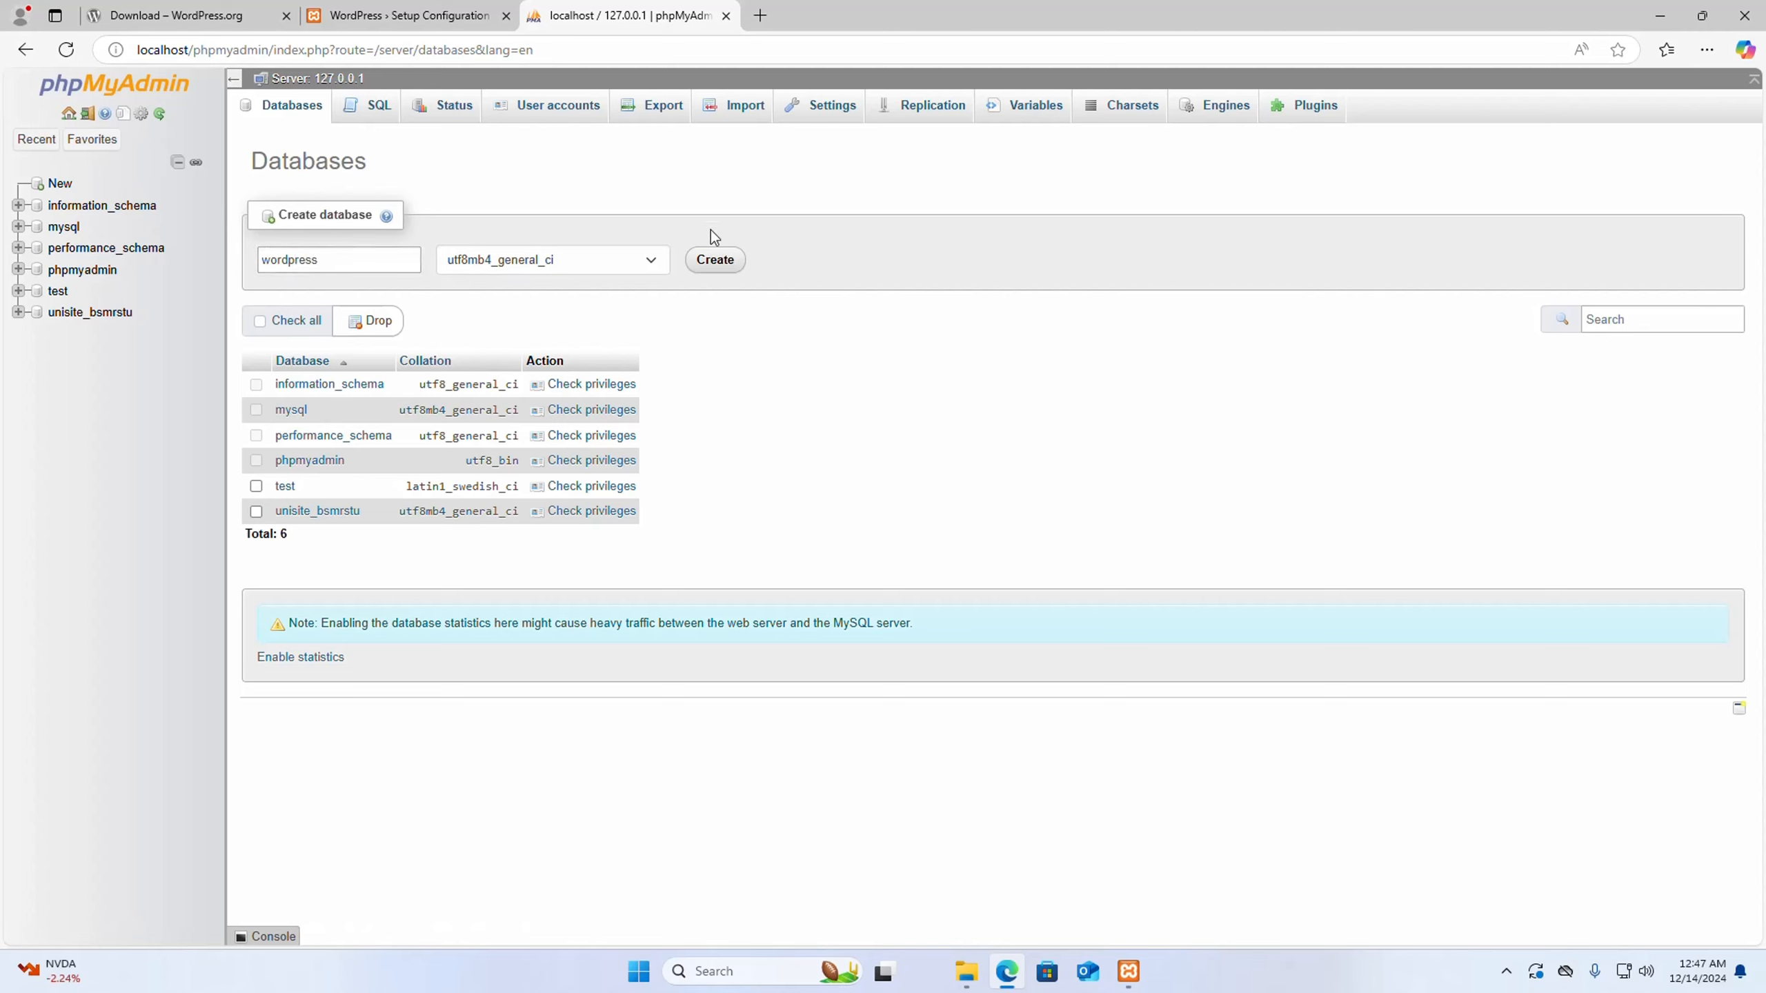
left_click(716, 259)
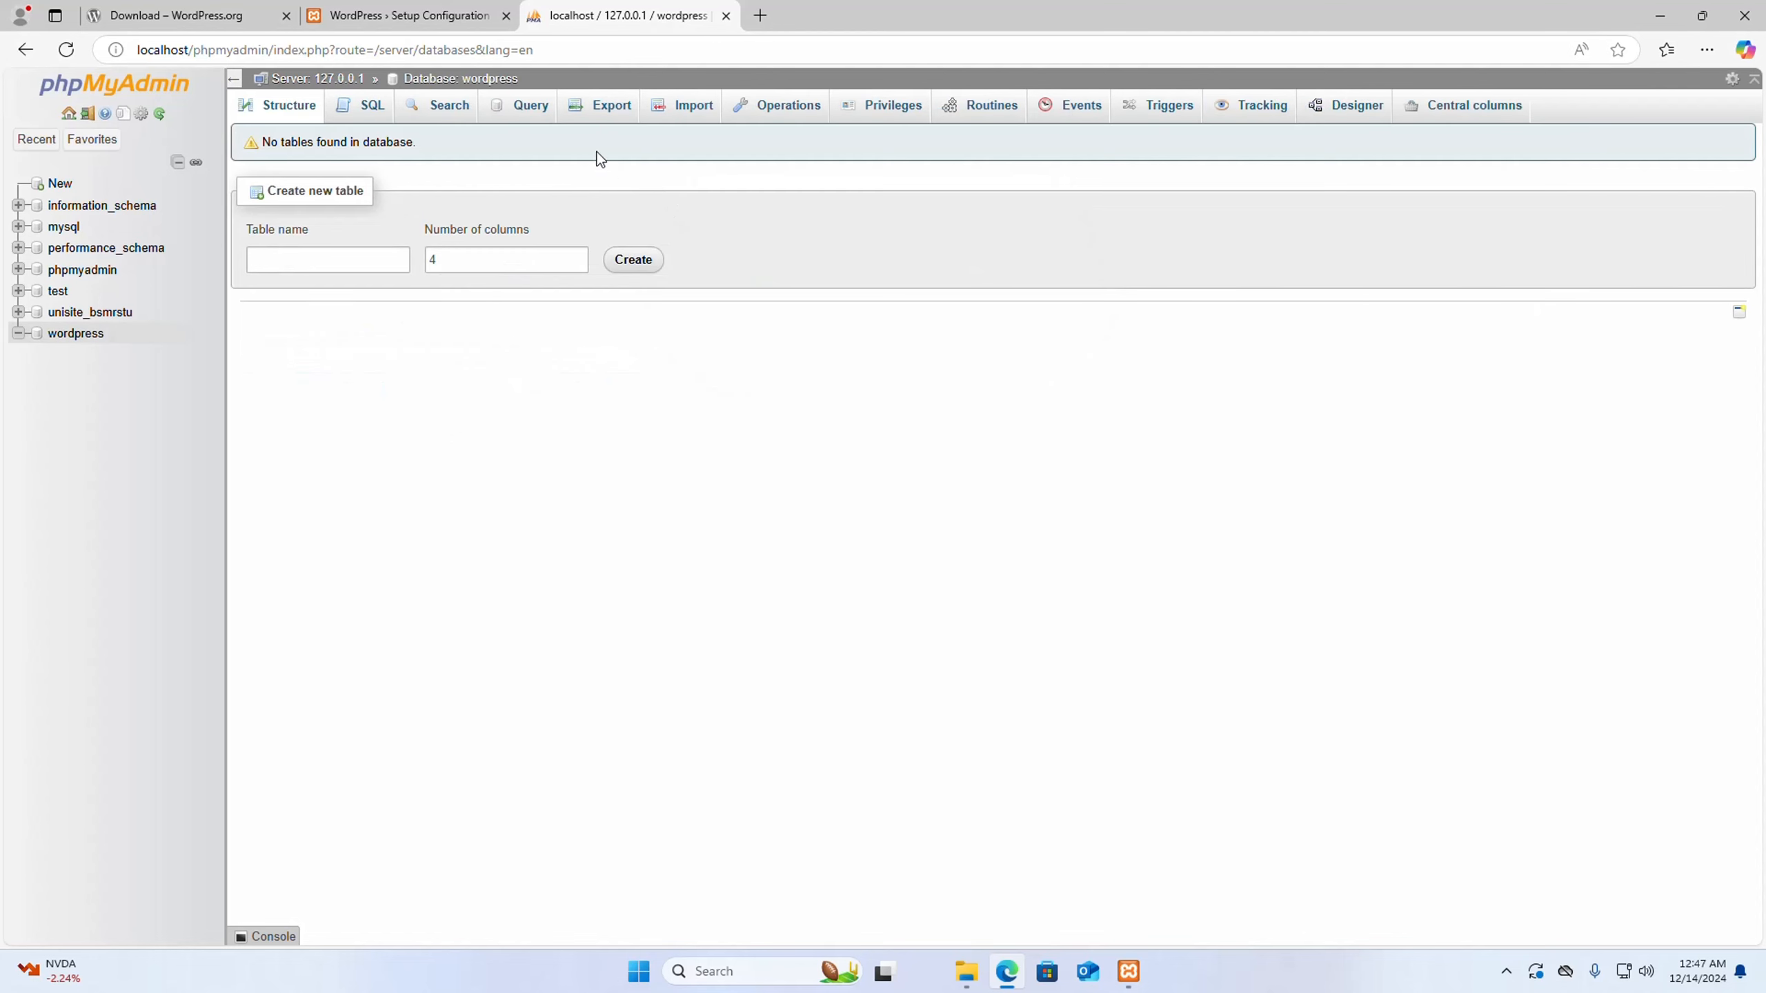
- Return to the WordPress setup and open its database connection form, entering wordpress as database name and root as username
left_click(391, 12)
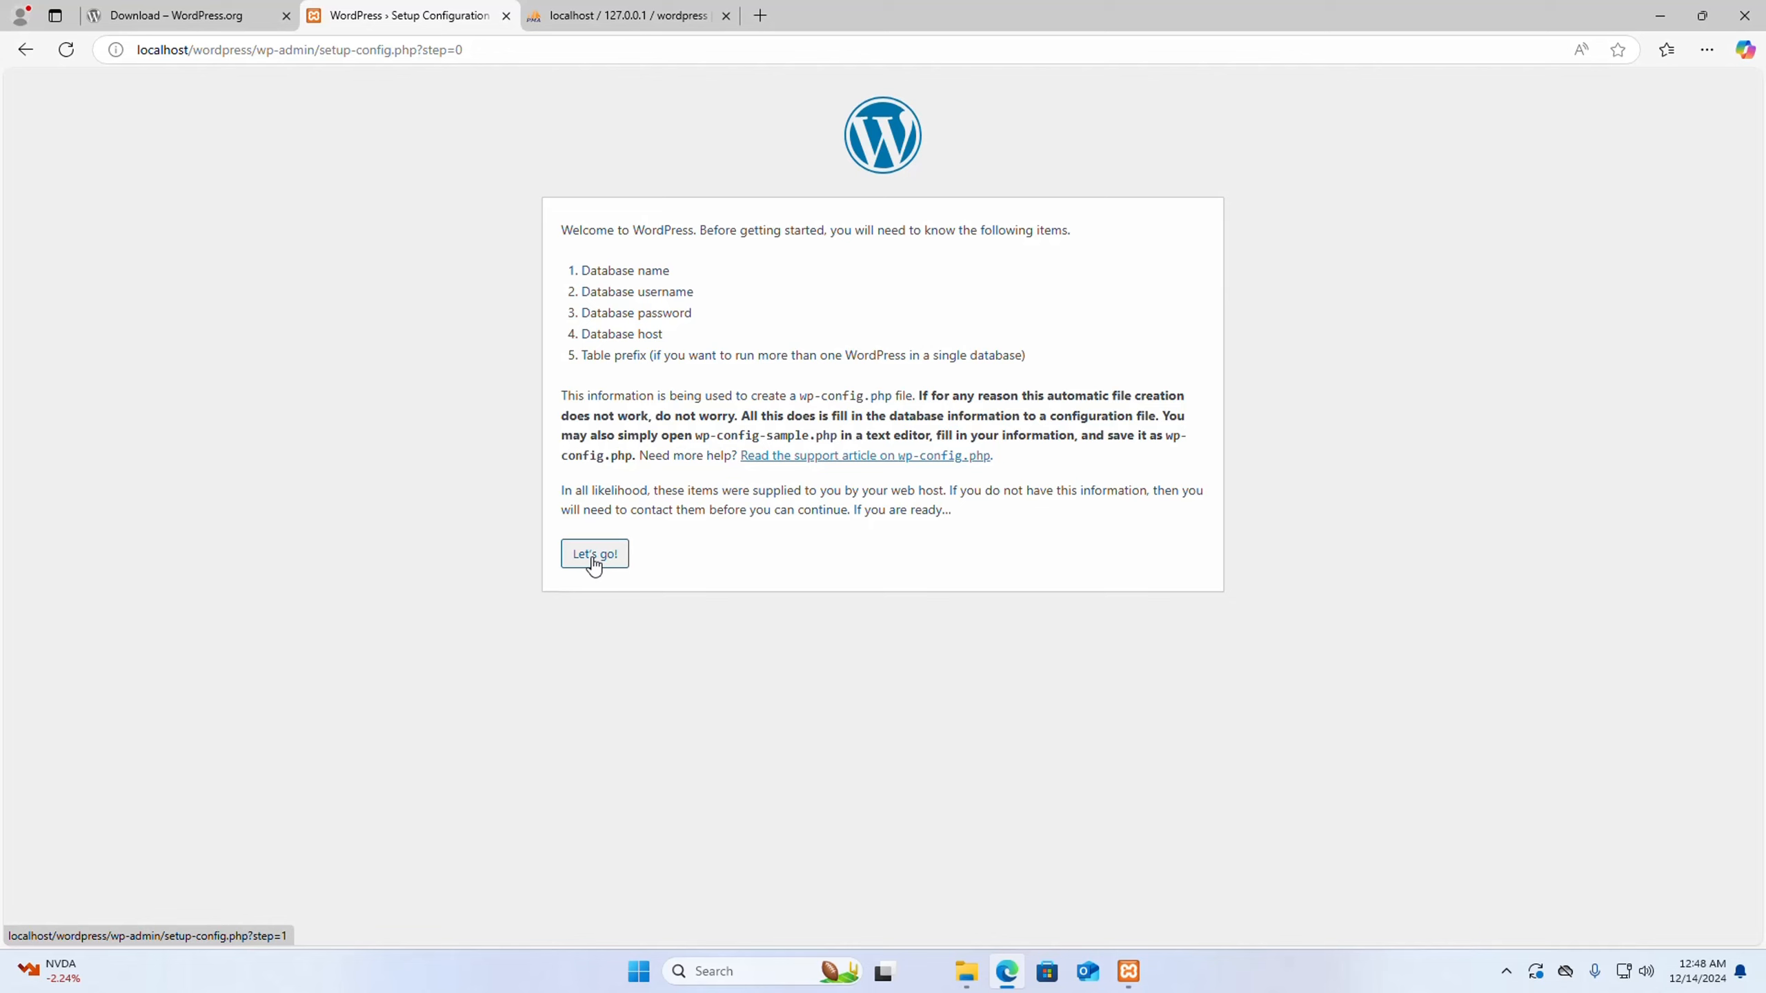
left_click(593, 555)
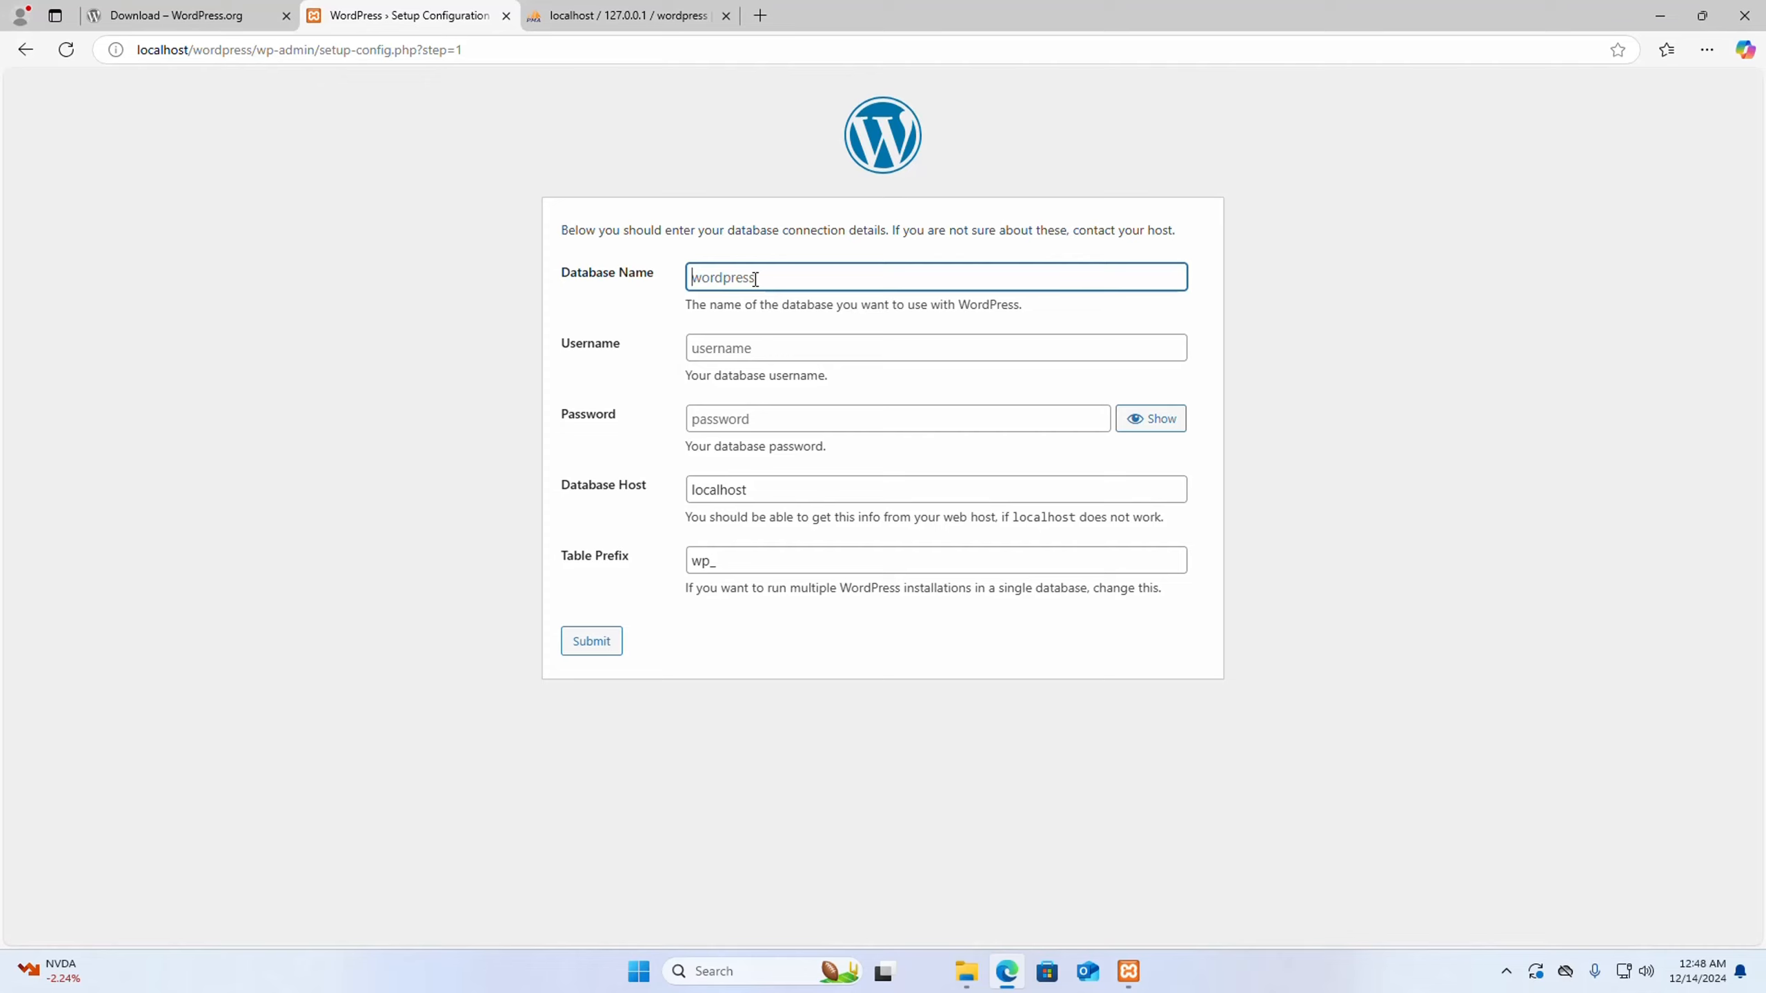
type("wordpress")
left_click(1425, 203)
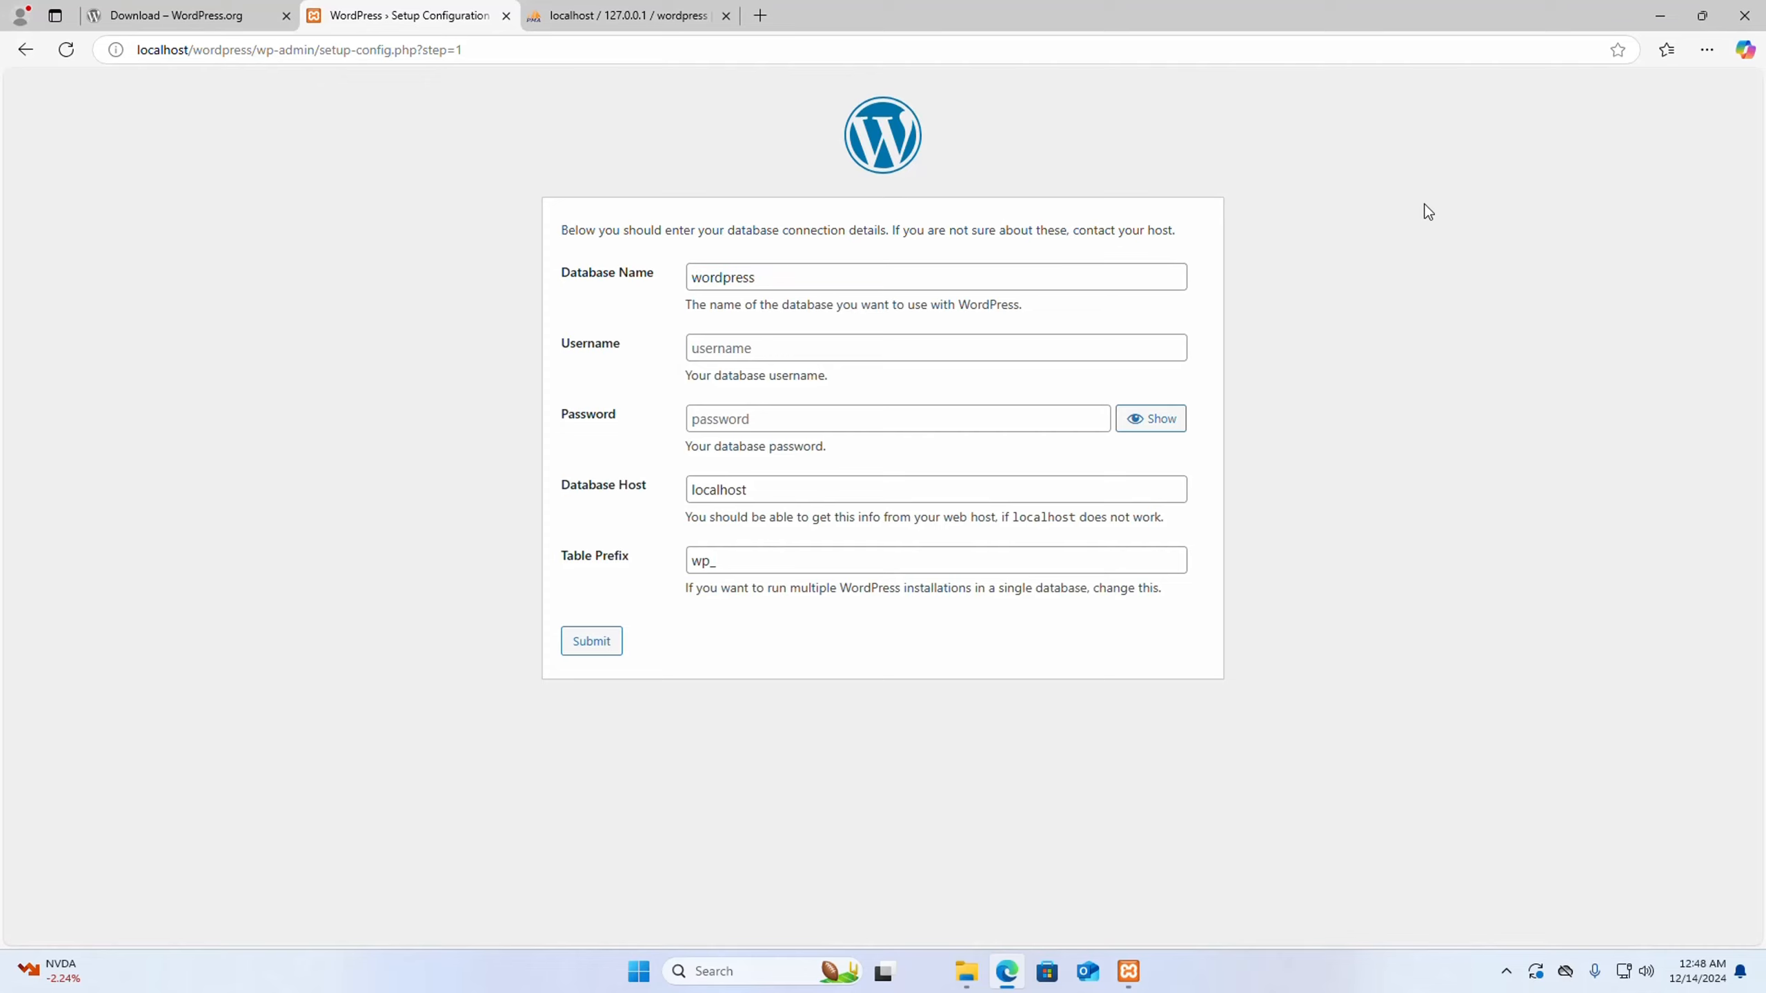
left_click(728, 354)
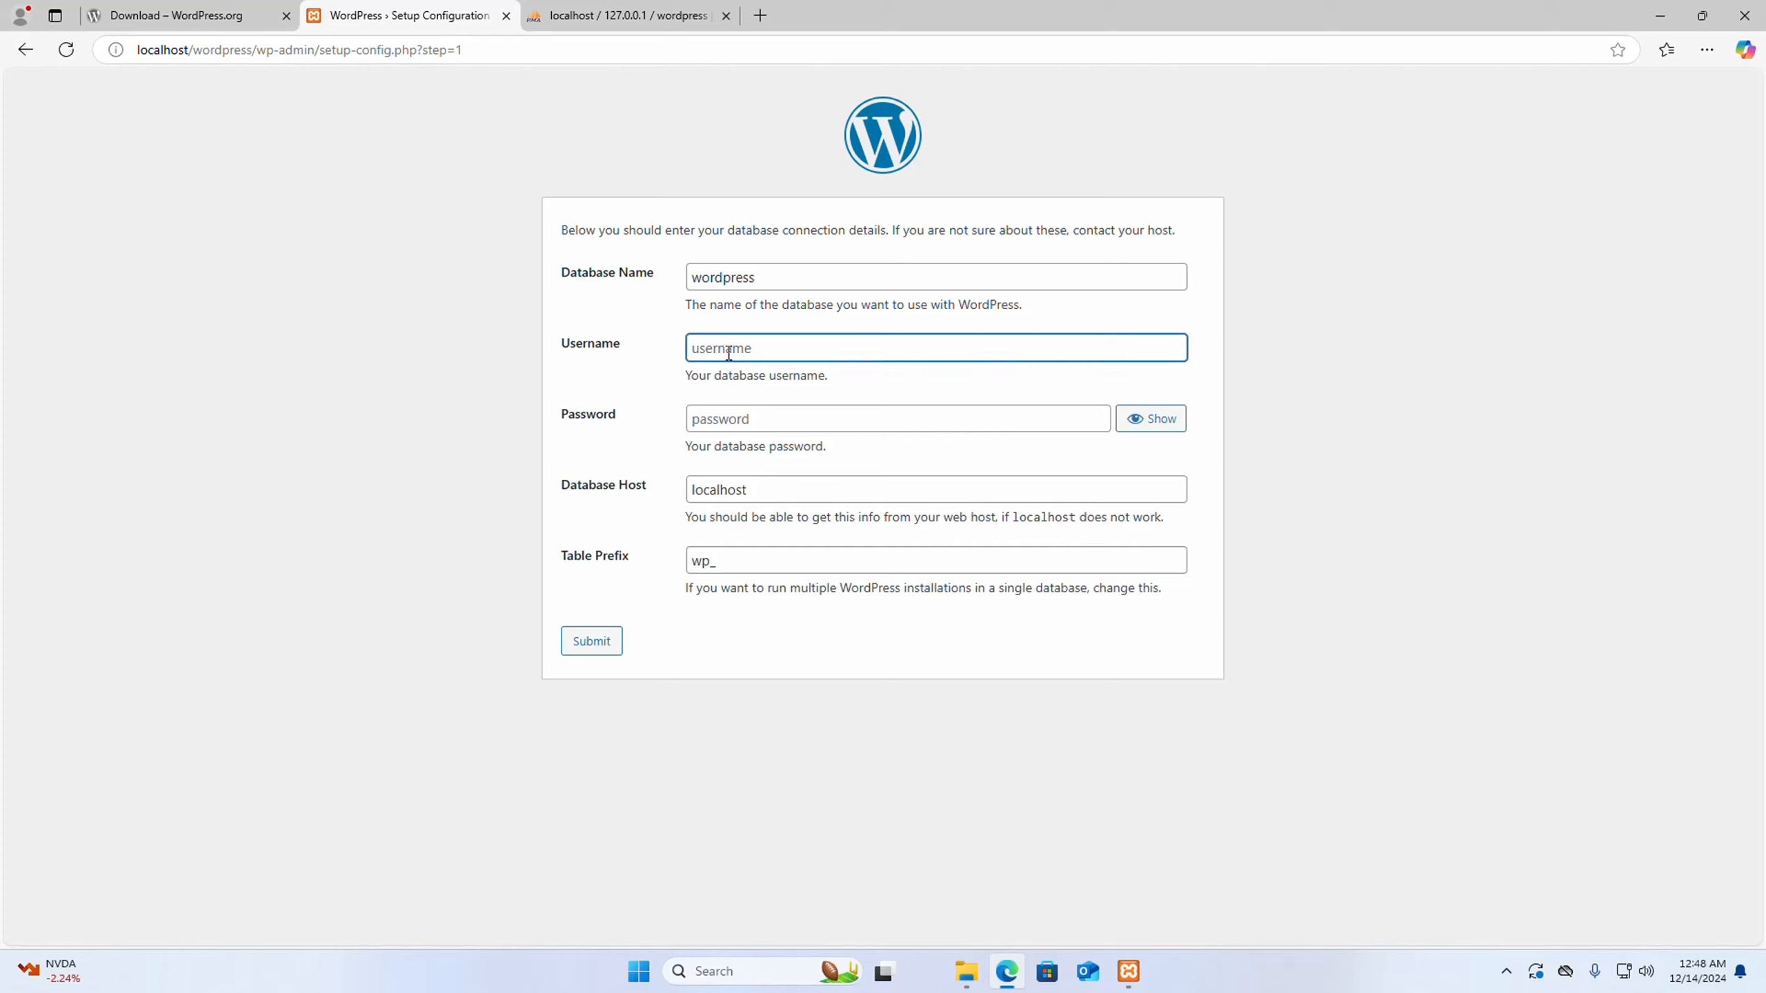
type("root")
left_click(1399, 410)
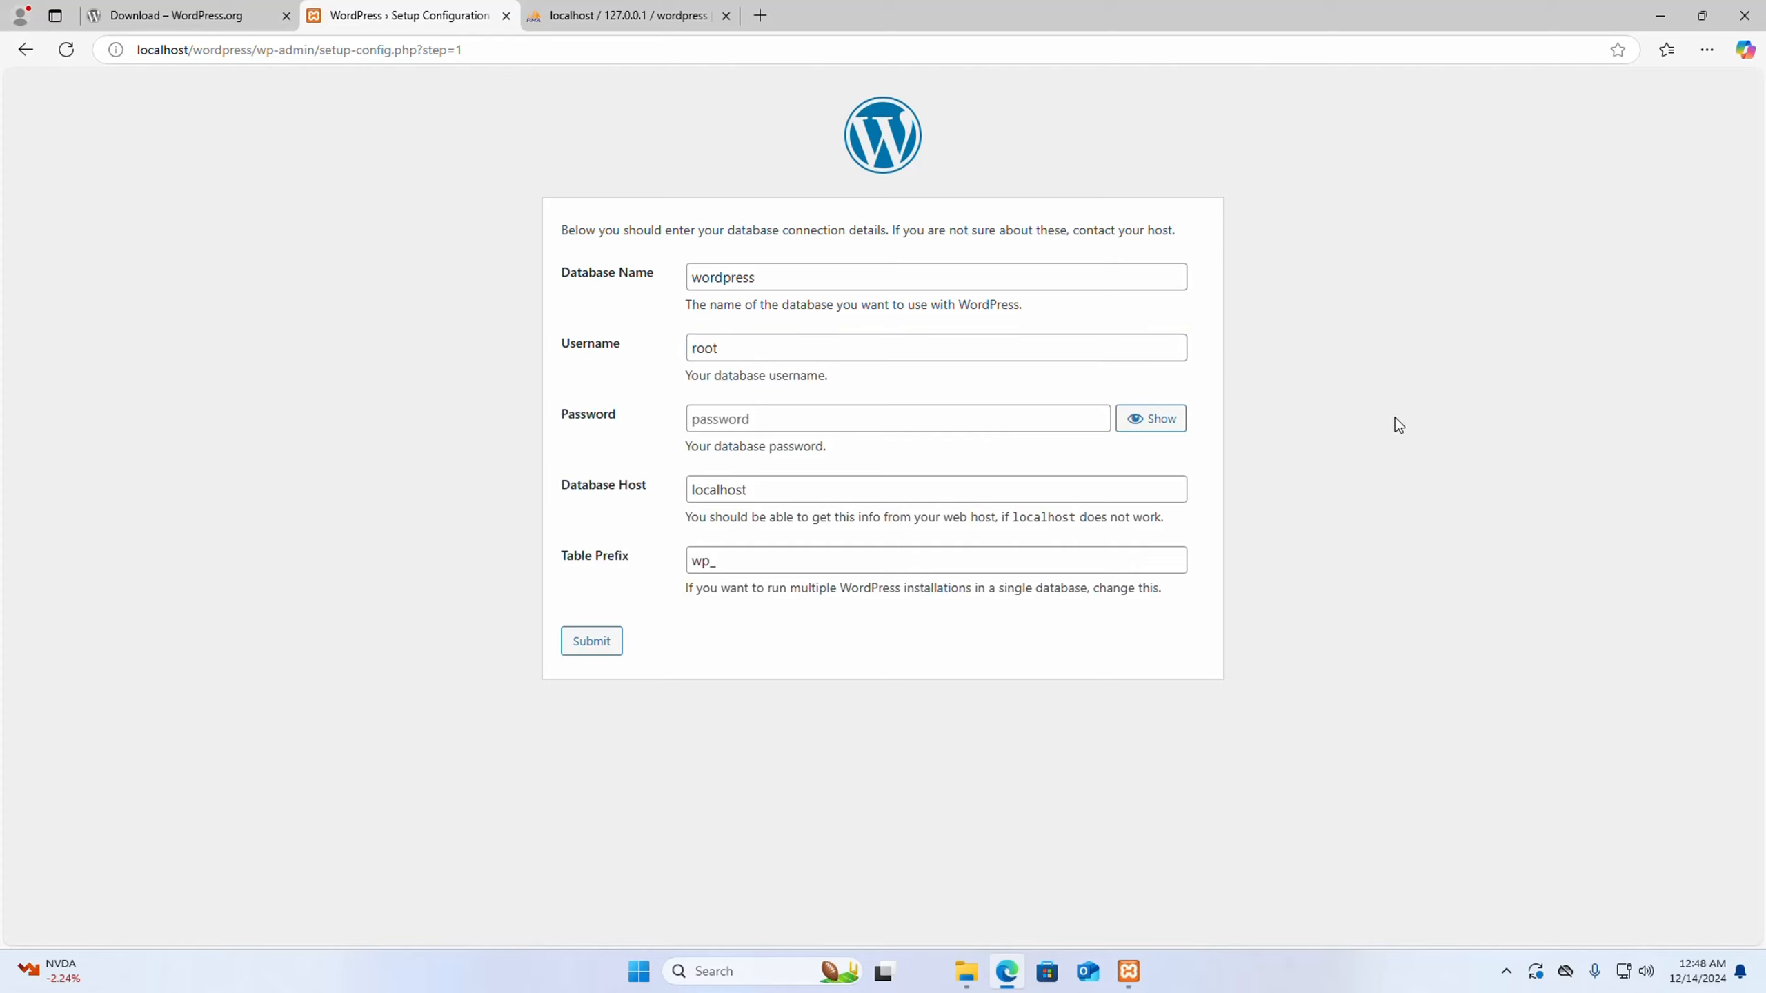
- Submit the connection details with an empty password, host localhost and table prefix wp_, and run the installation
left_click(843, 414)
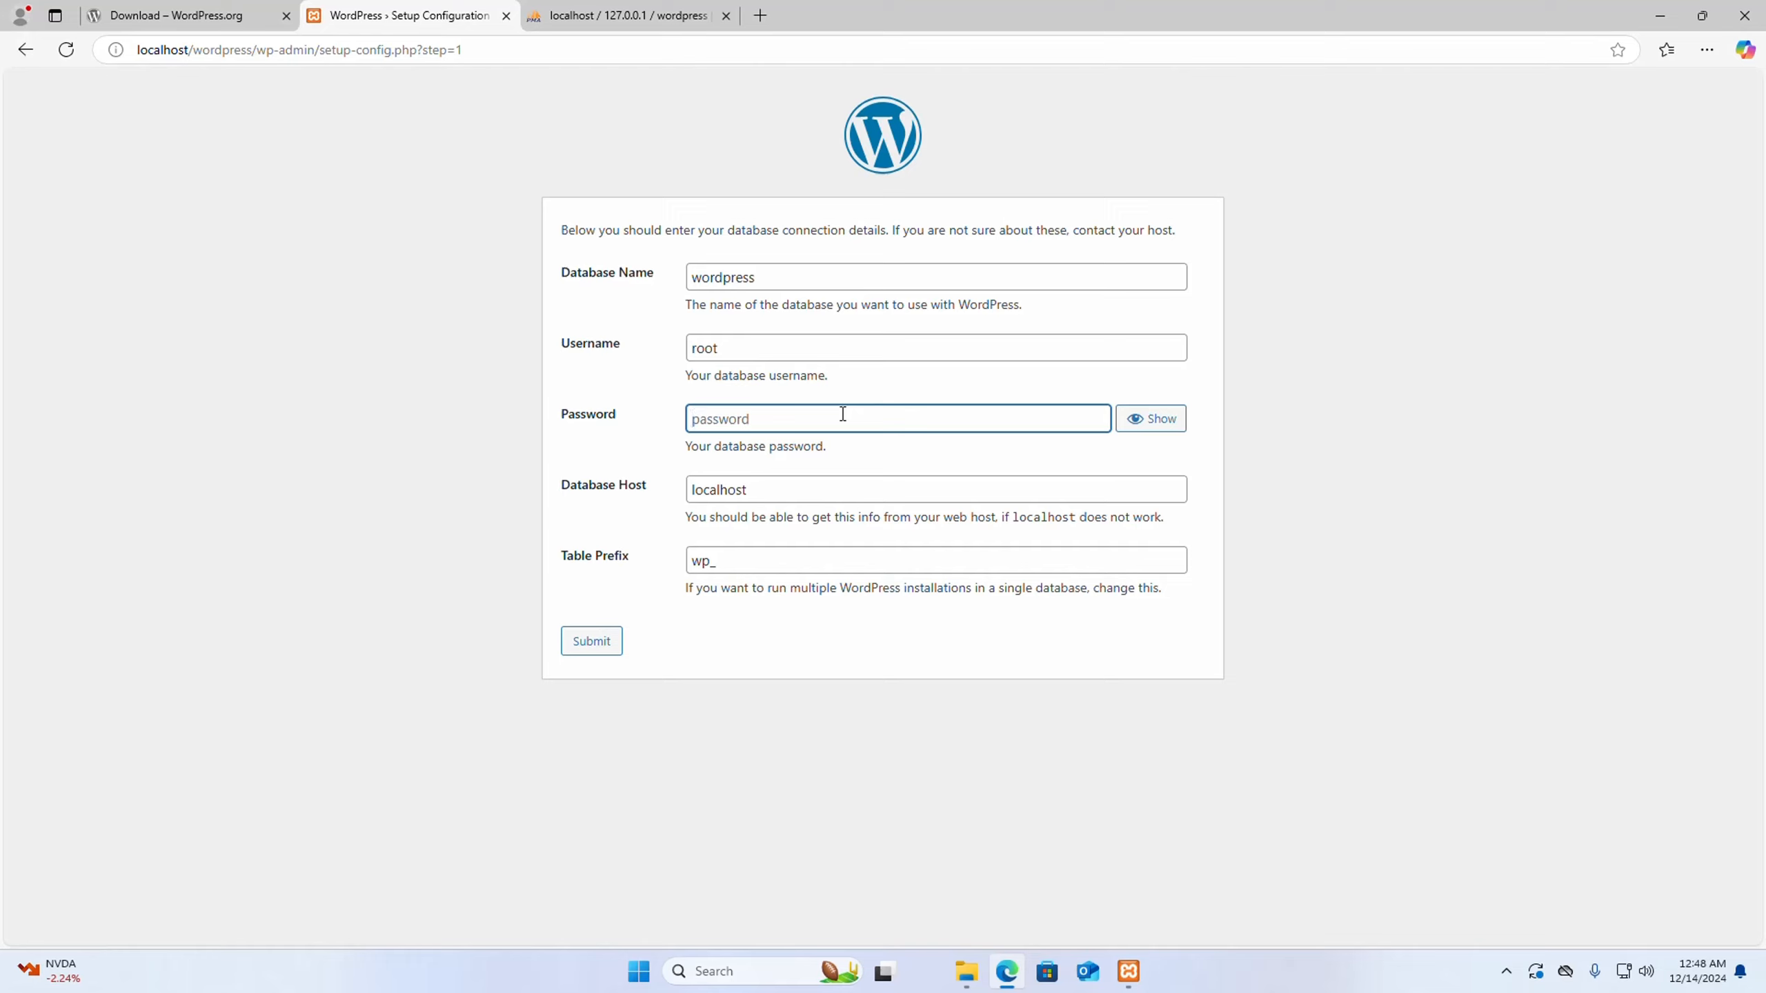
left_click(855, 444)
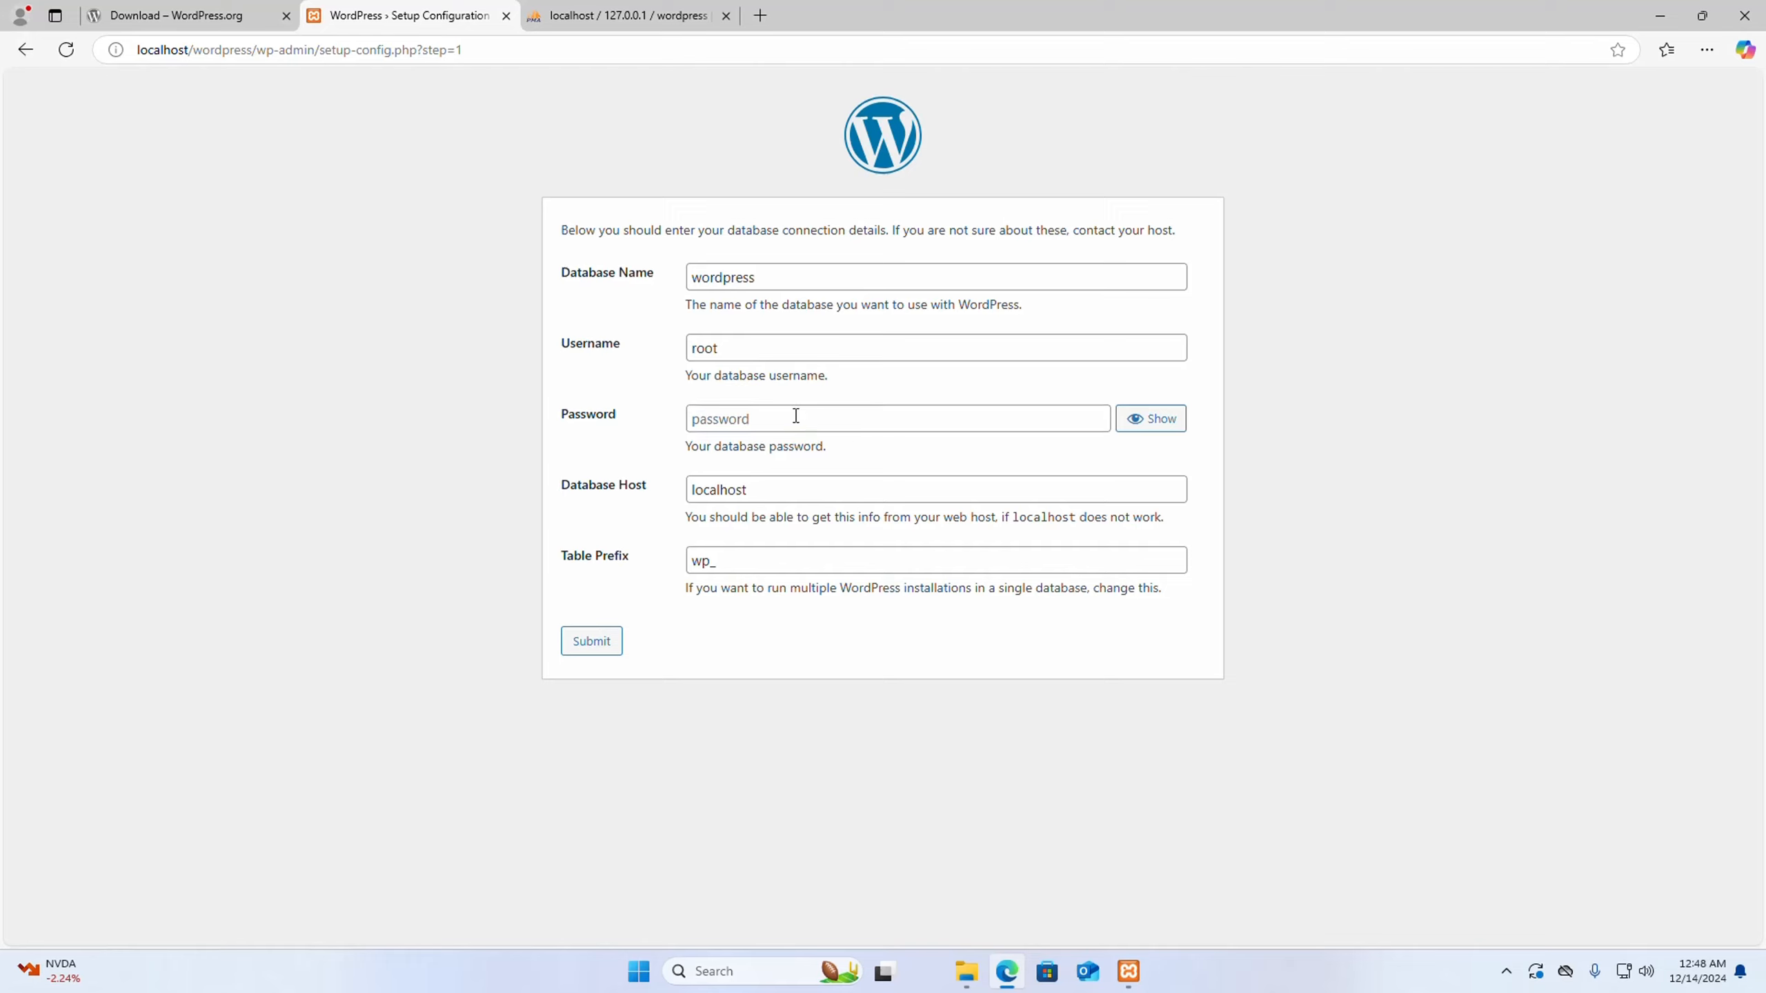
left_click(841, 417)
left_click(877, 450)
left_click_drag(761, 489, 678, 495)
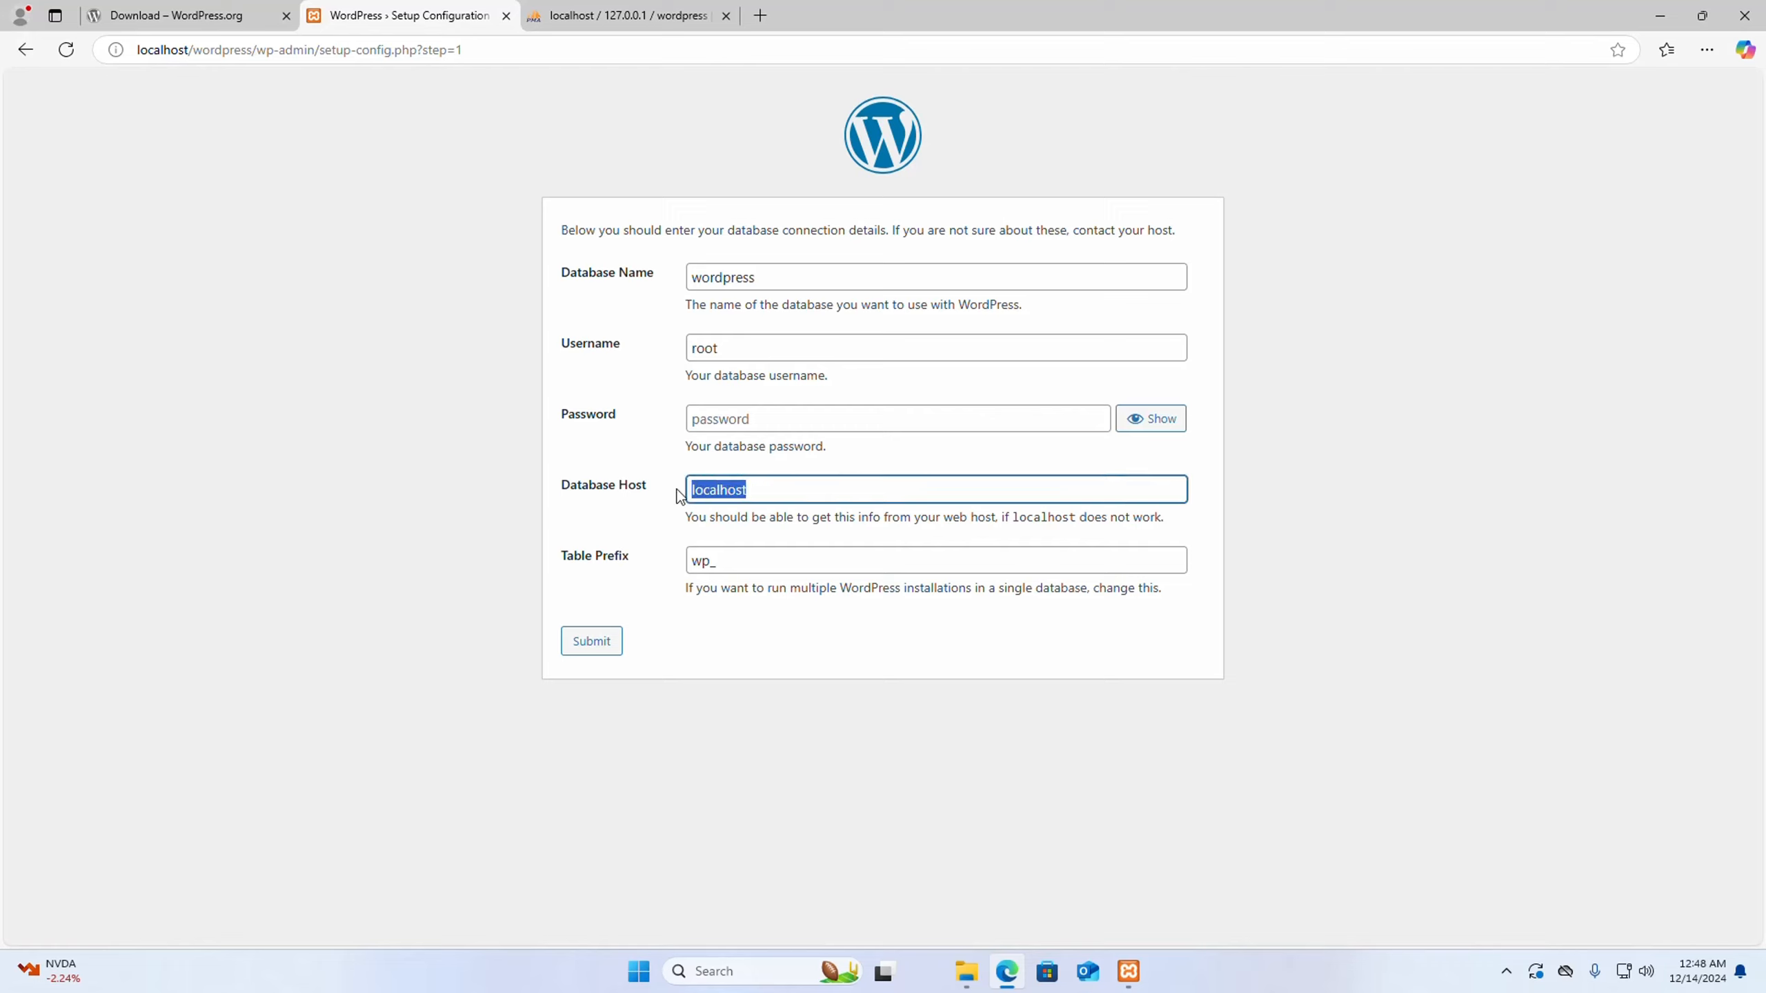
left_click(644, 504)
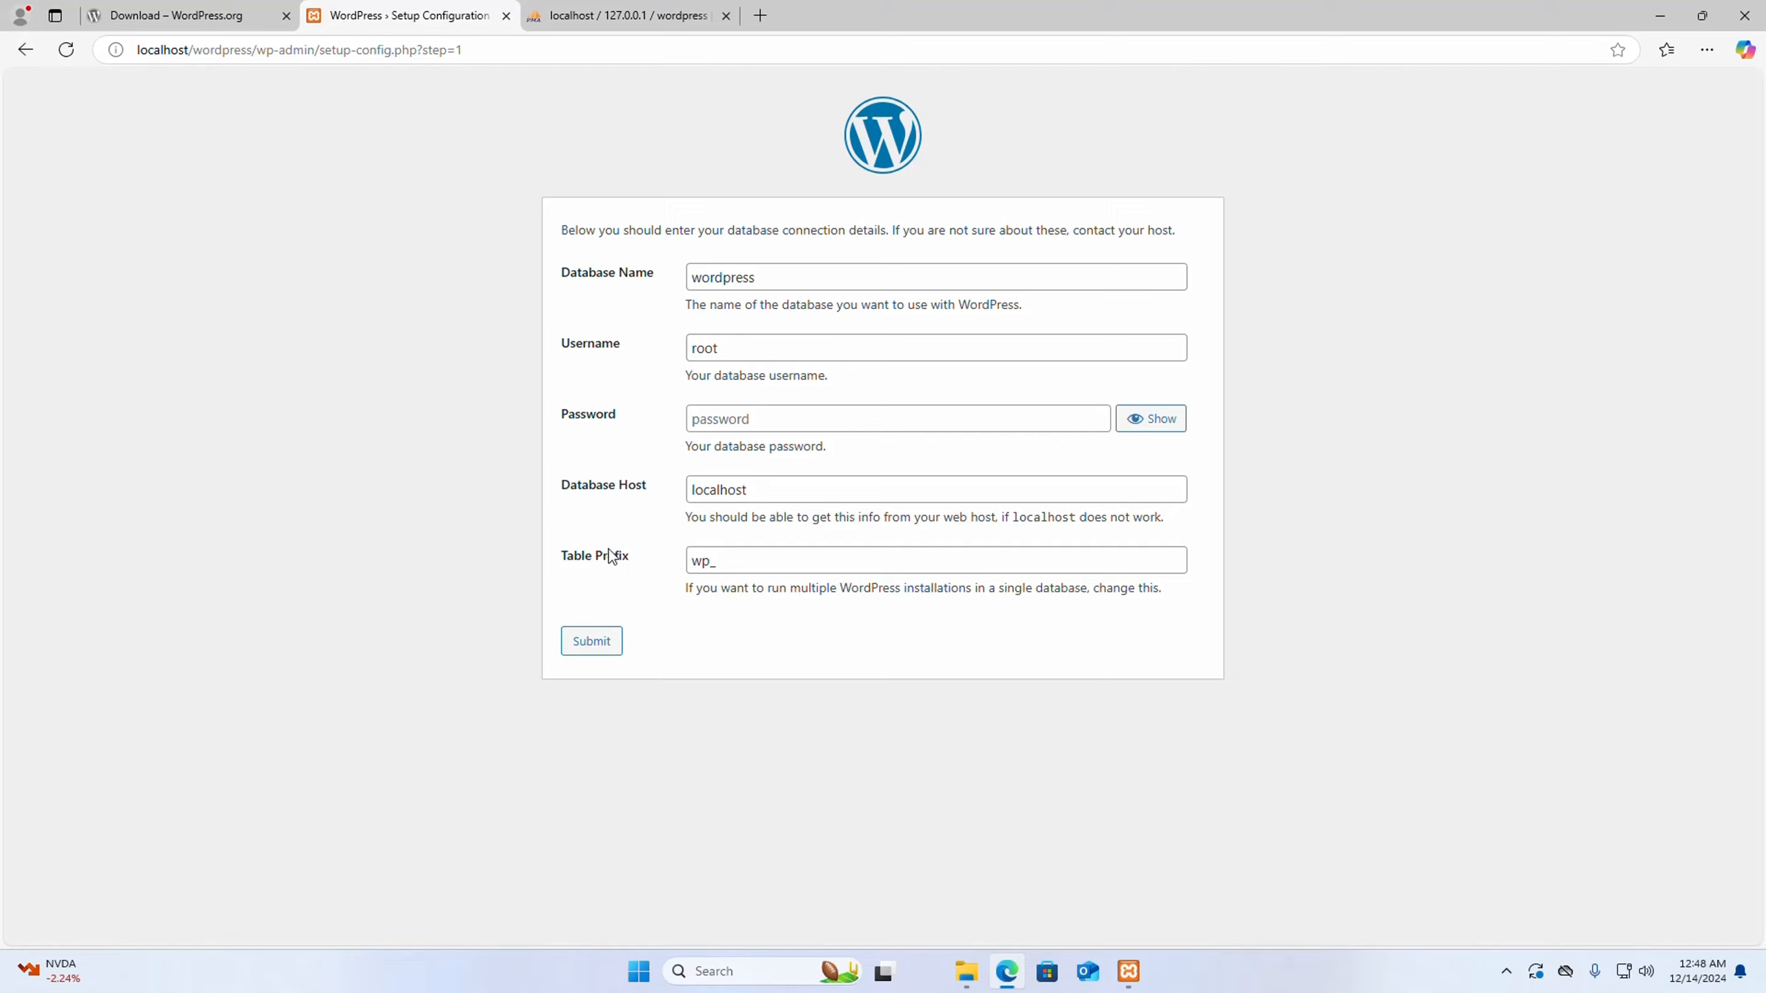
left_click_drag(694, 561, 707, 558)
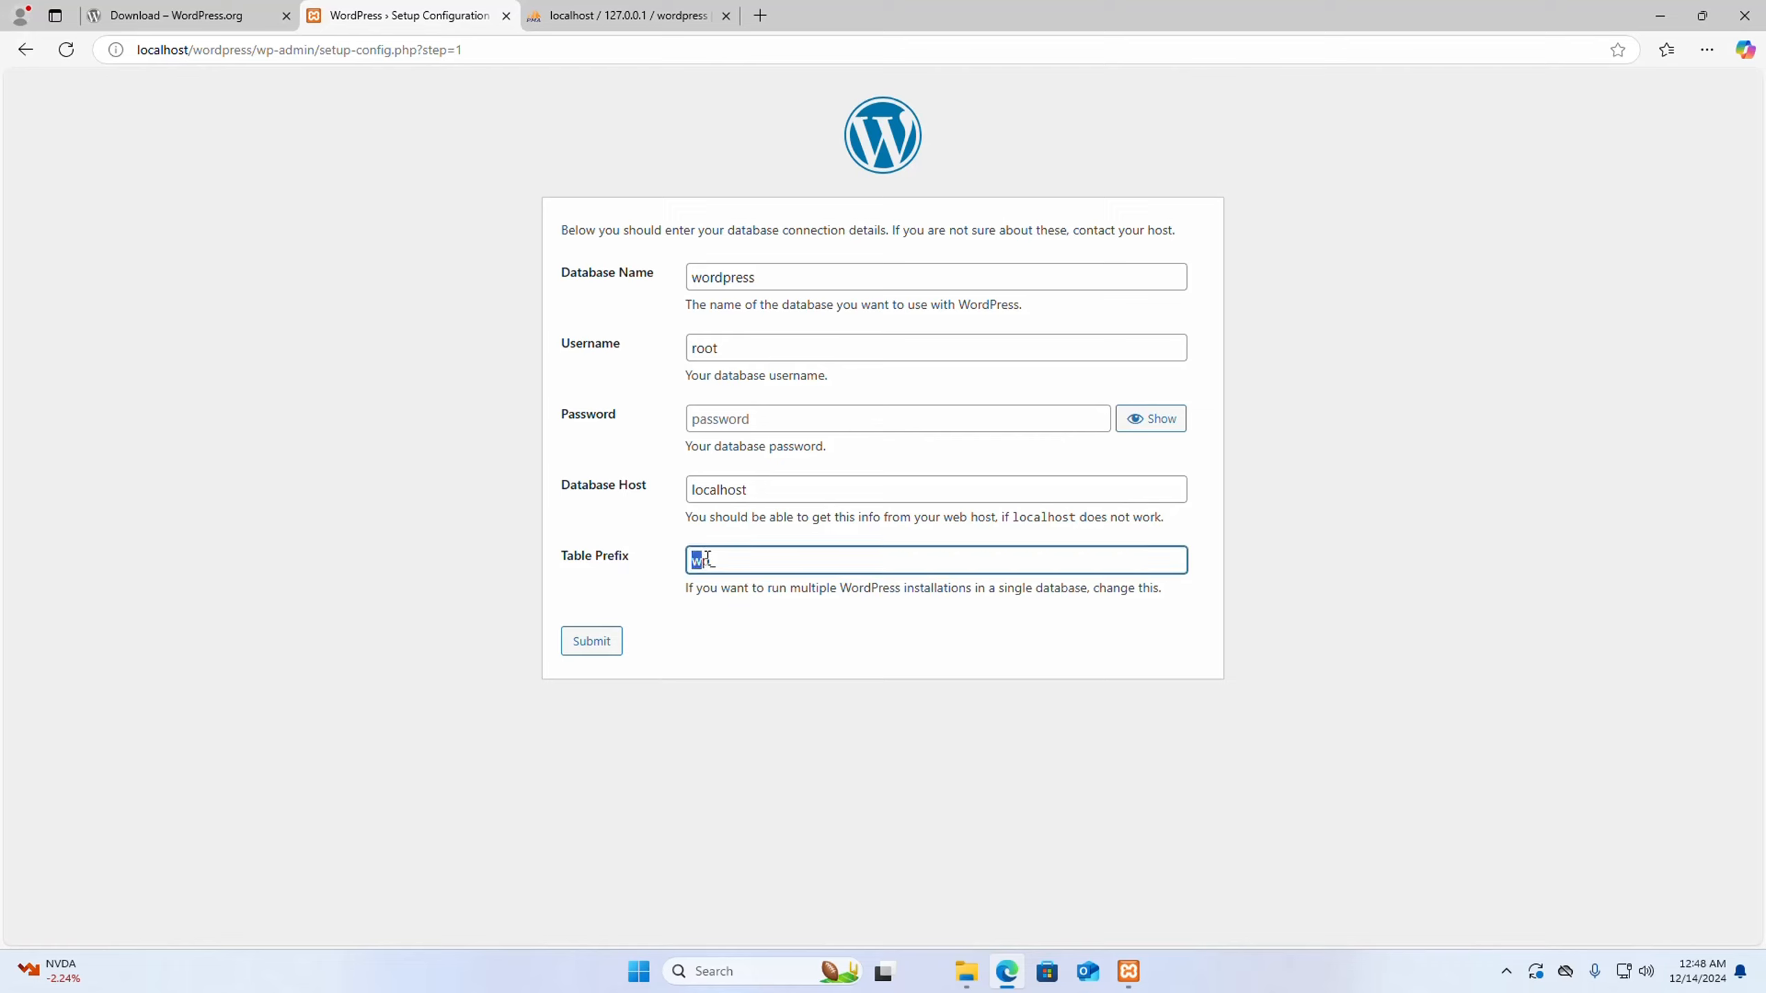
left_click(713, 562)
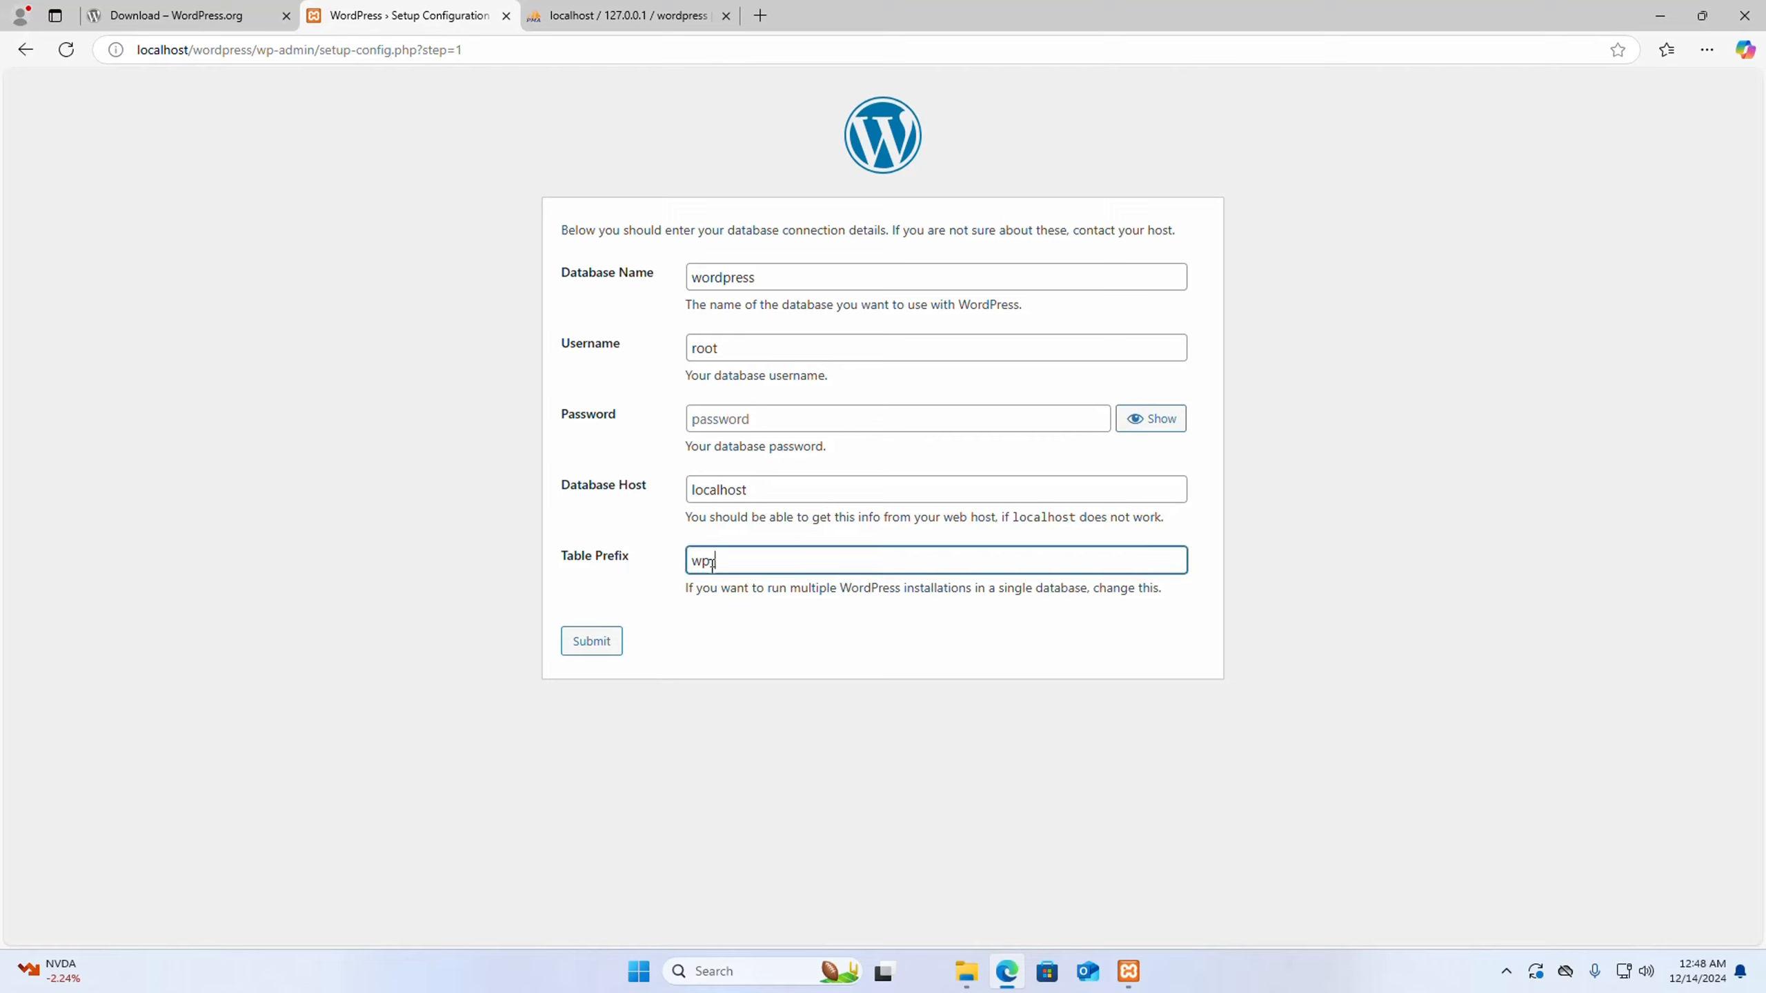
left_click(756, 621)
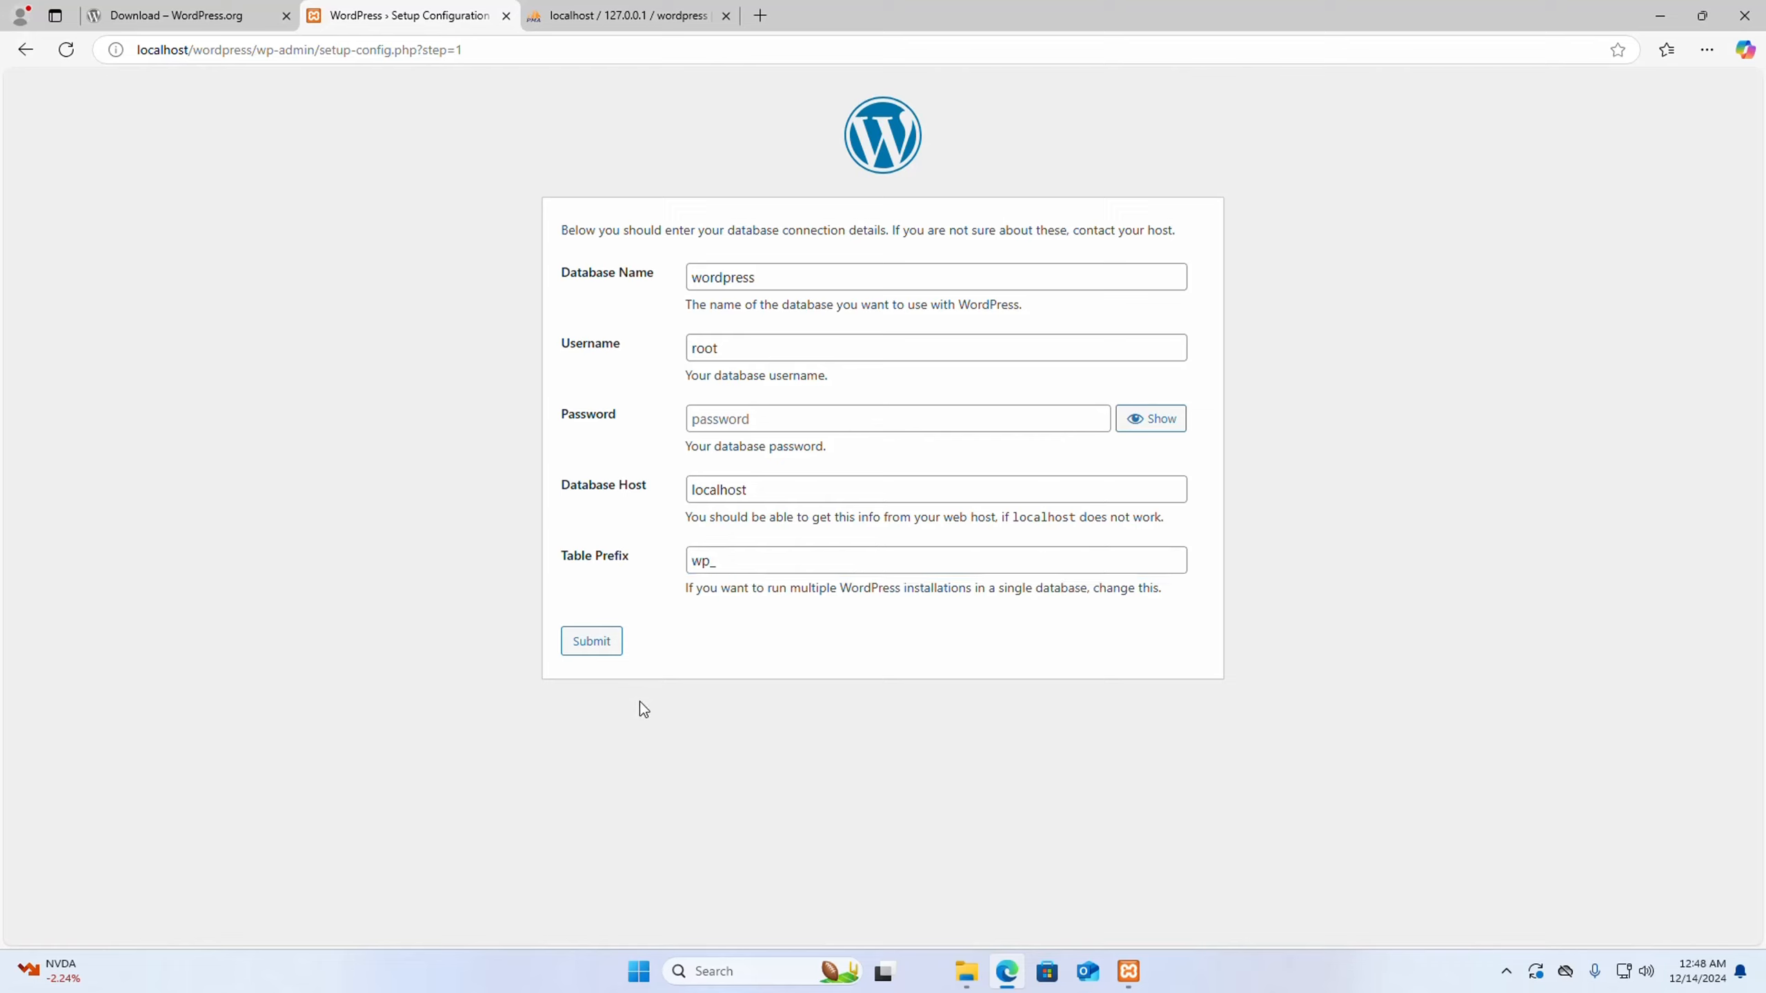
left_click(603, 650)
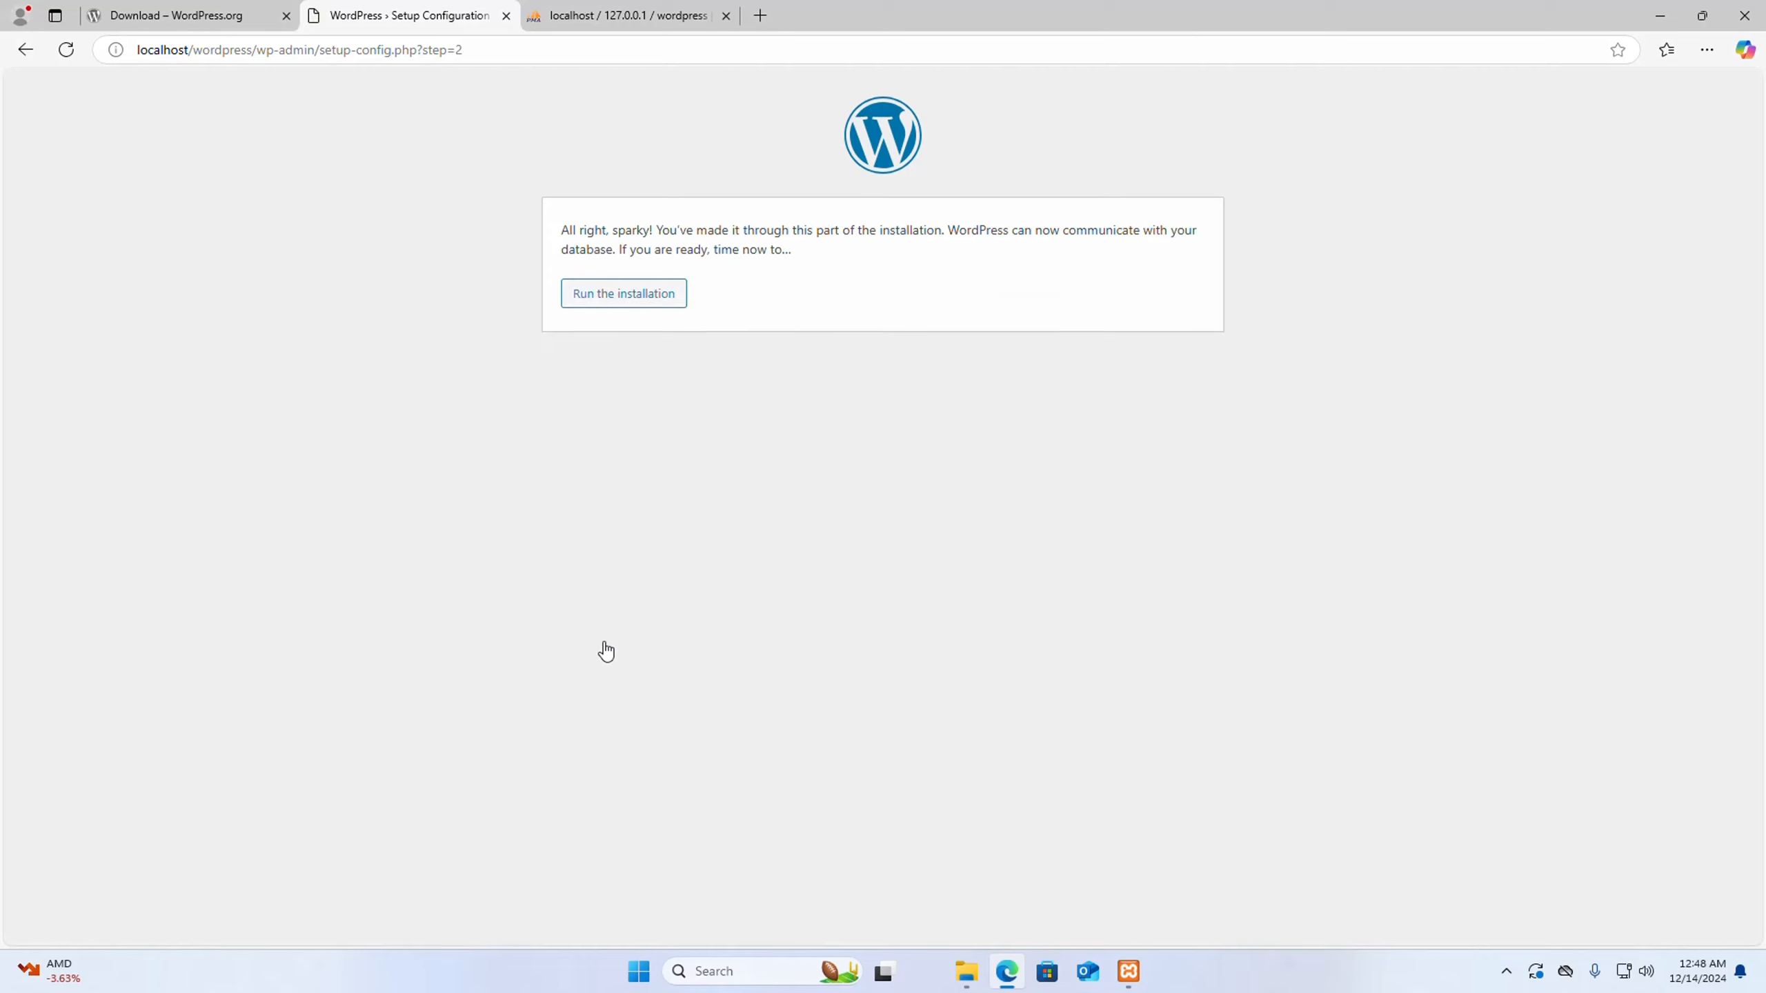
left_click(604, 301)
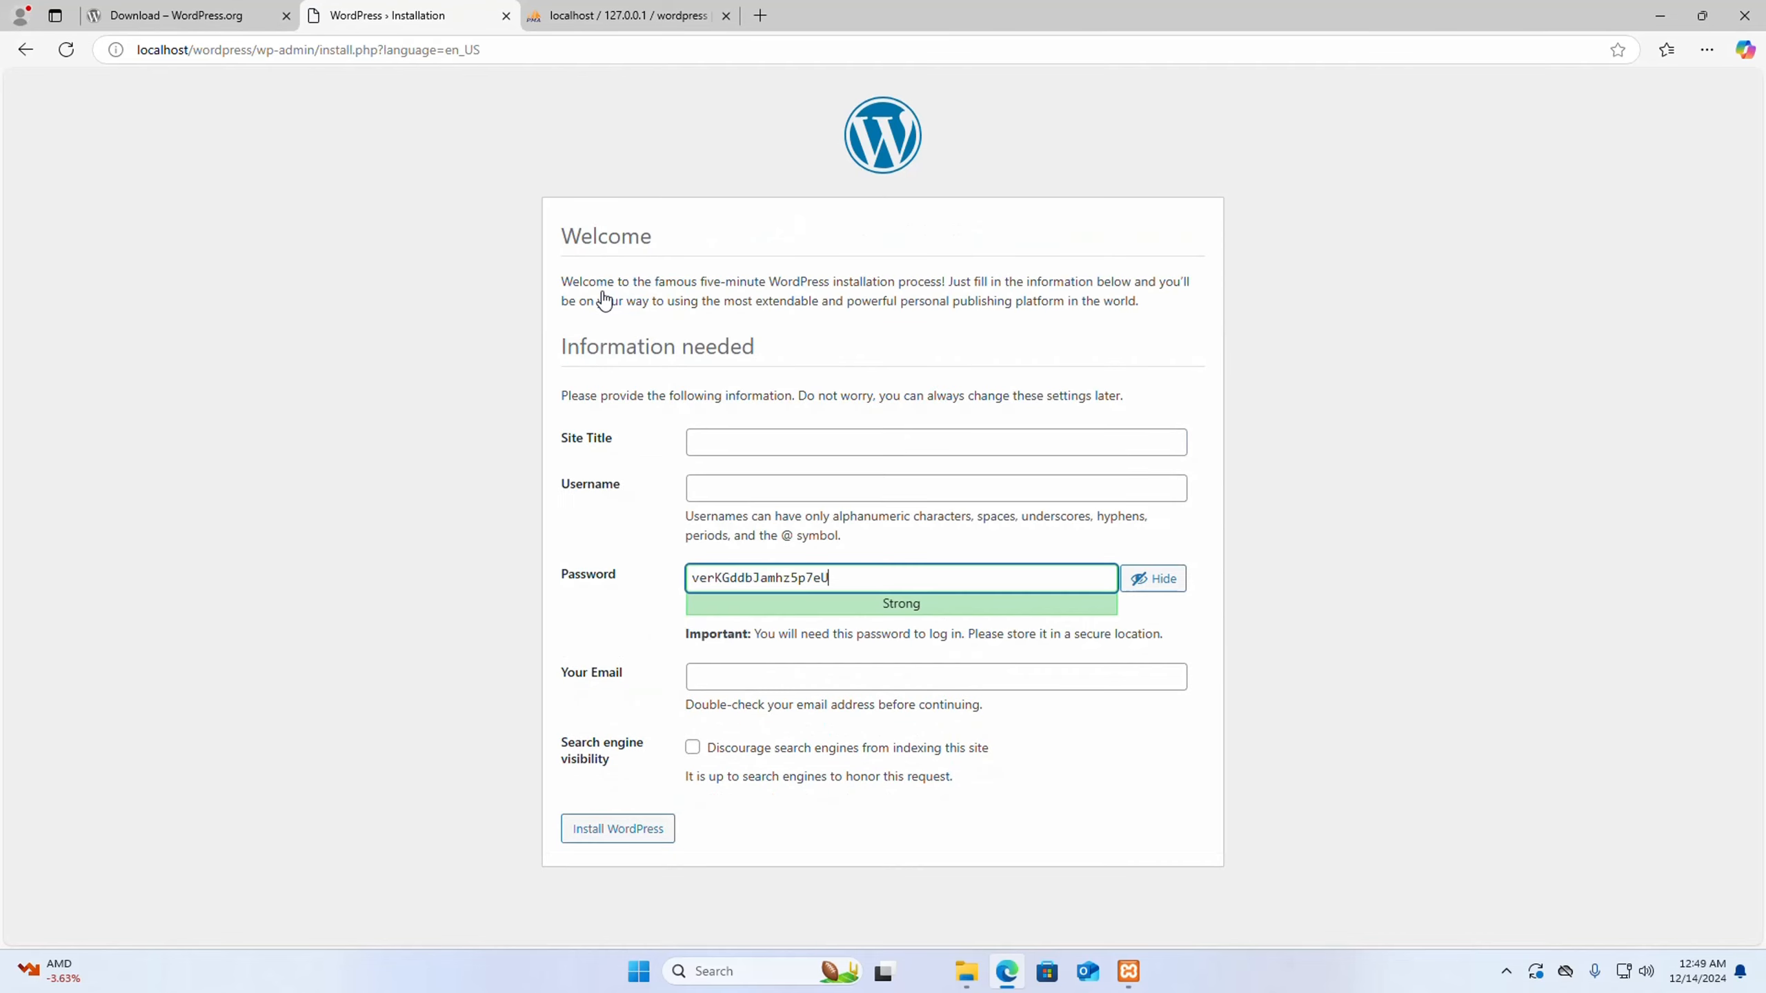
- Enter OSTechHelp as the site title and admin as the username in the WordPress installation form
left_click(721, 436)
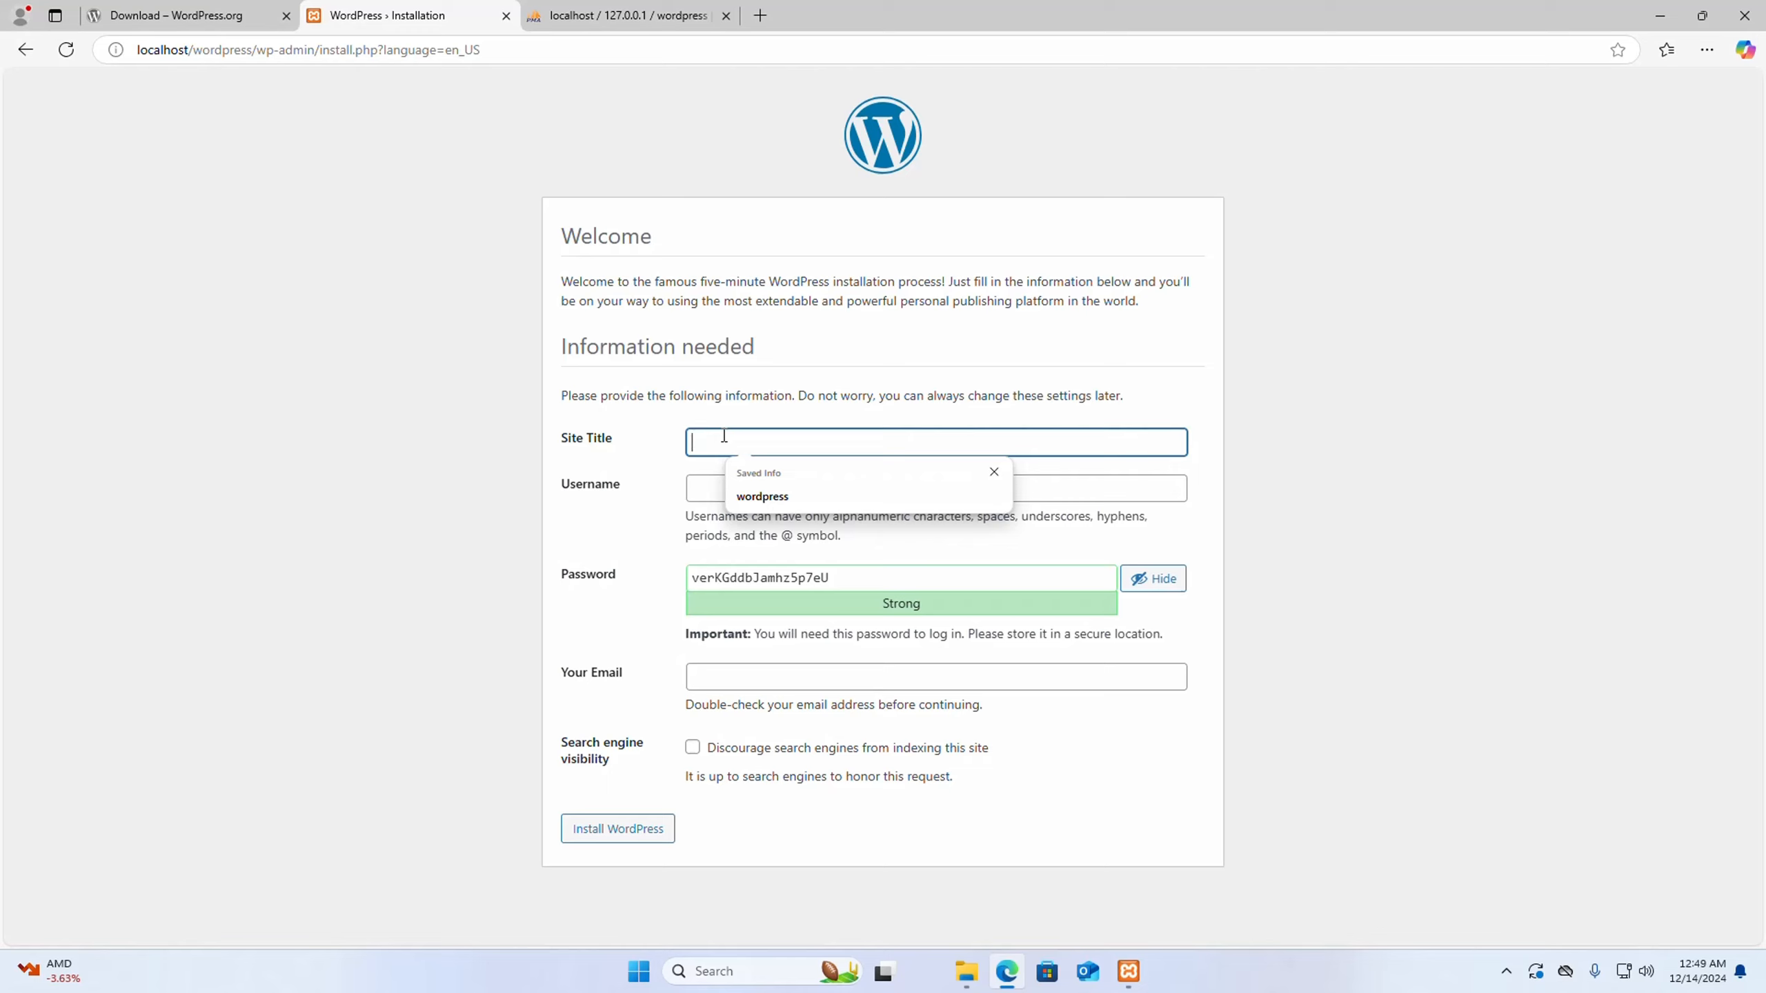
type("Os")
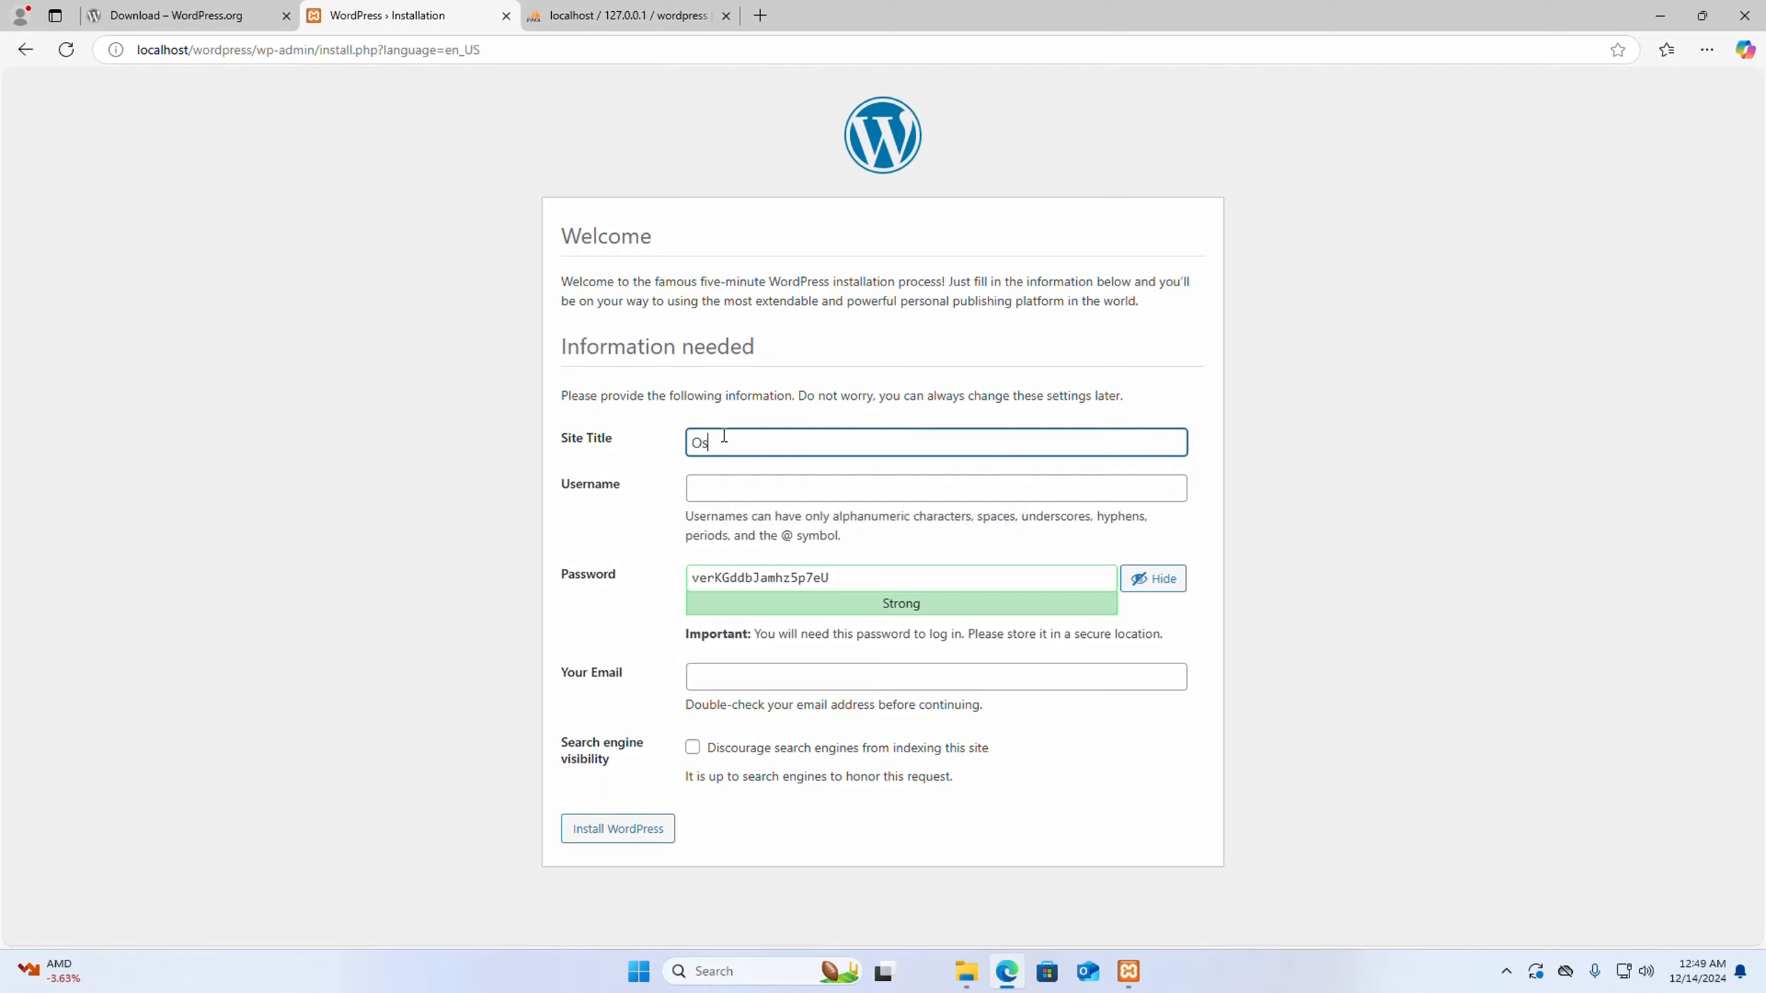
key("BackSpace")
type("St")
type("Tech")
type("Help")
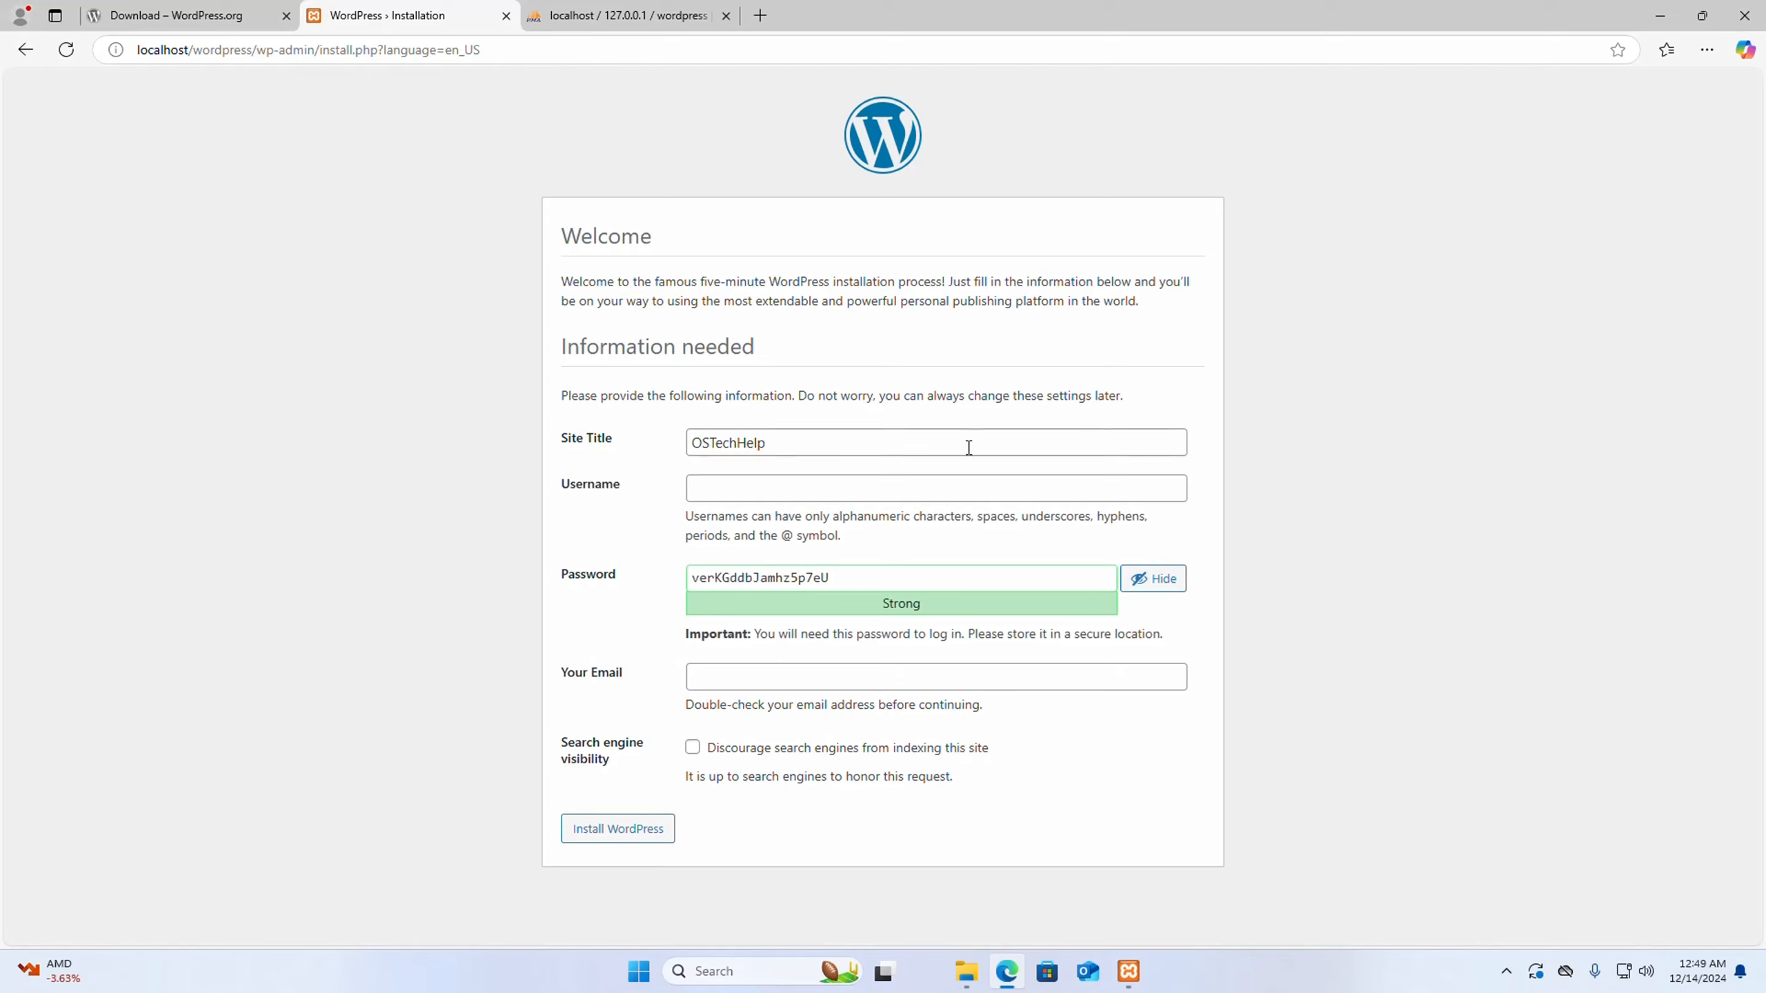
left_click(849, 491)
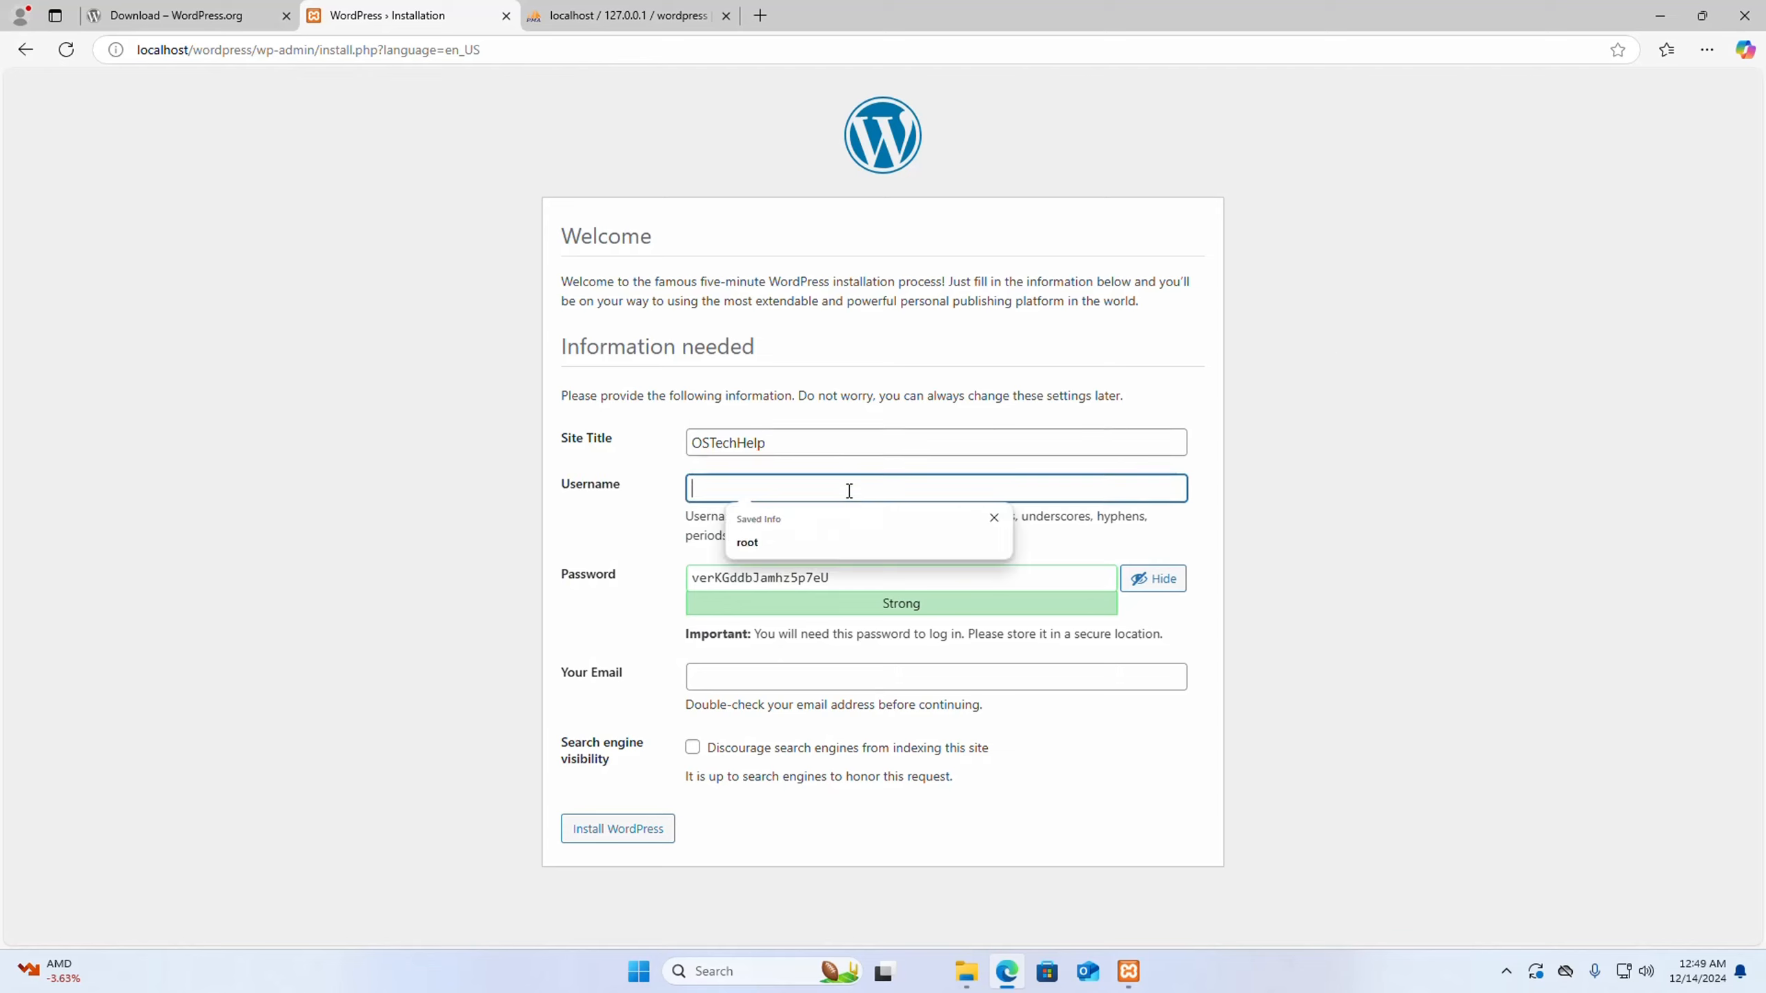
type("admin")
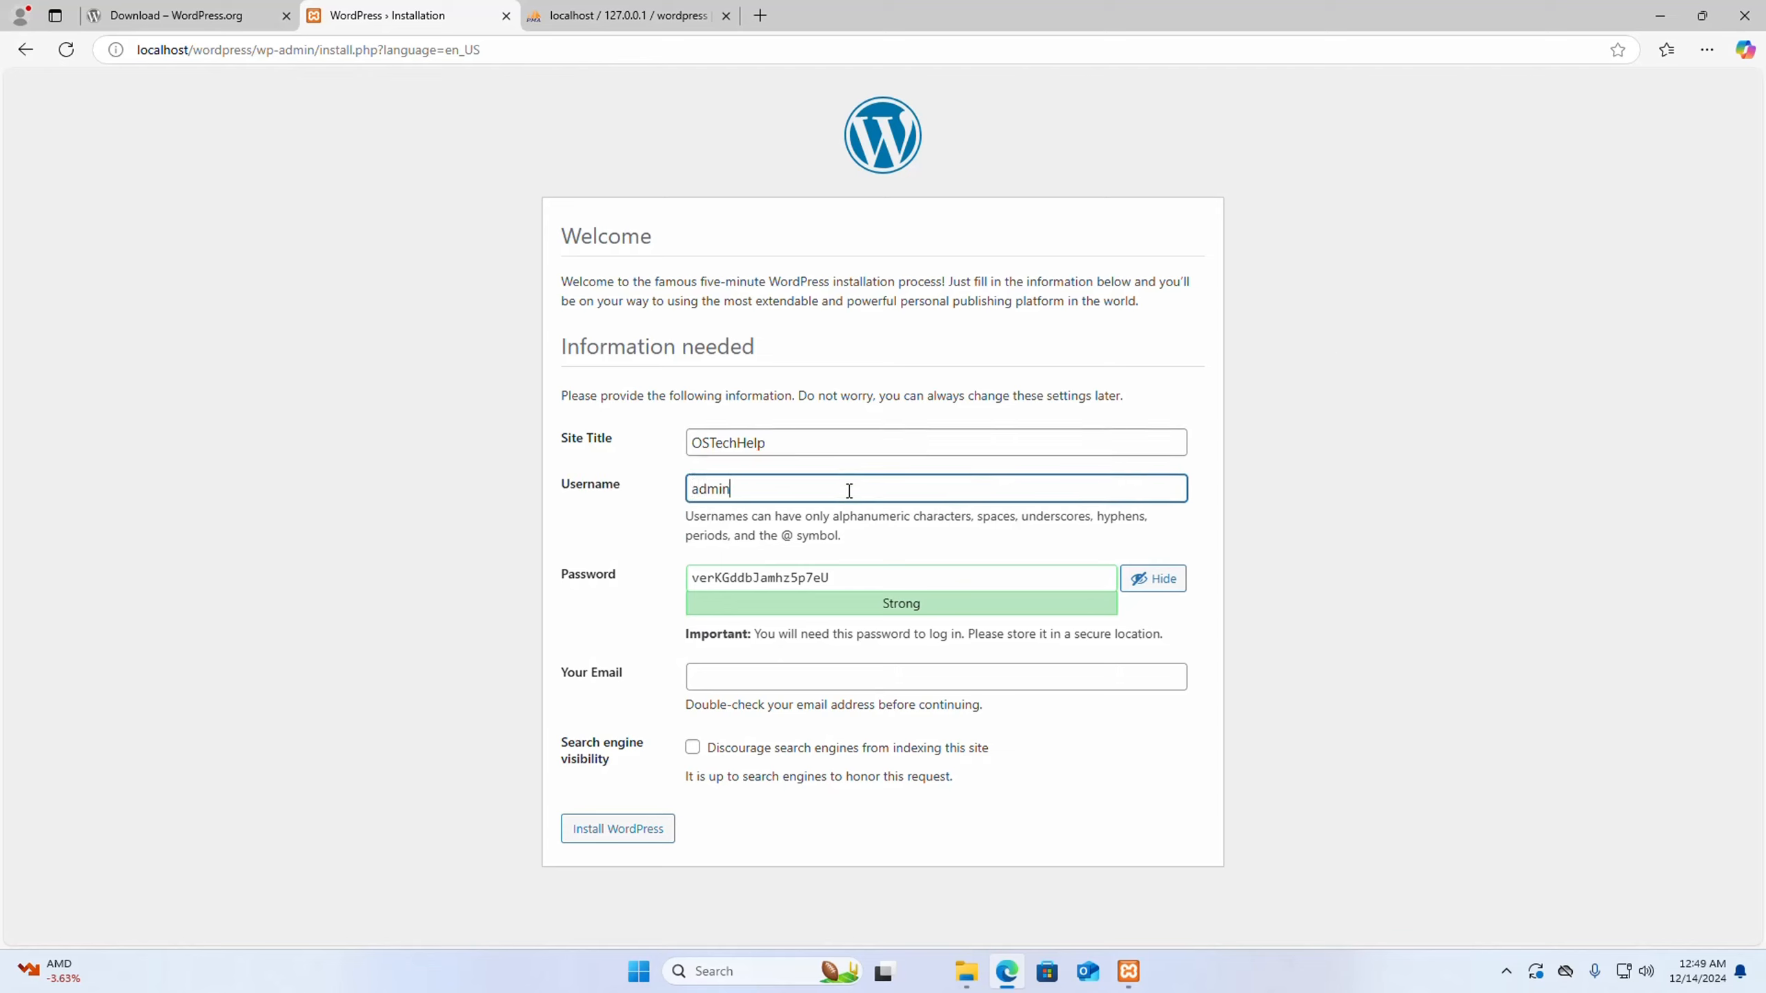
left_click(1148, 338)
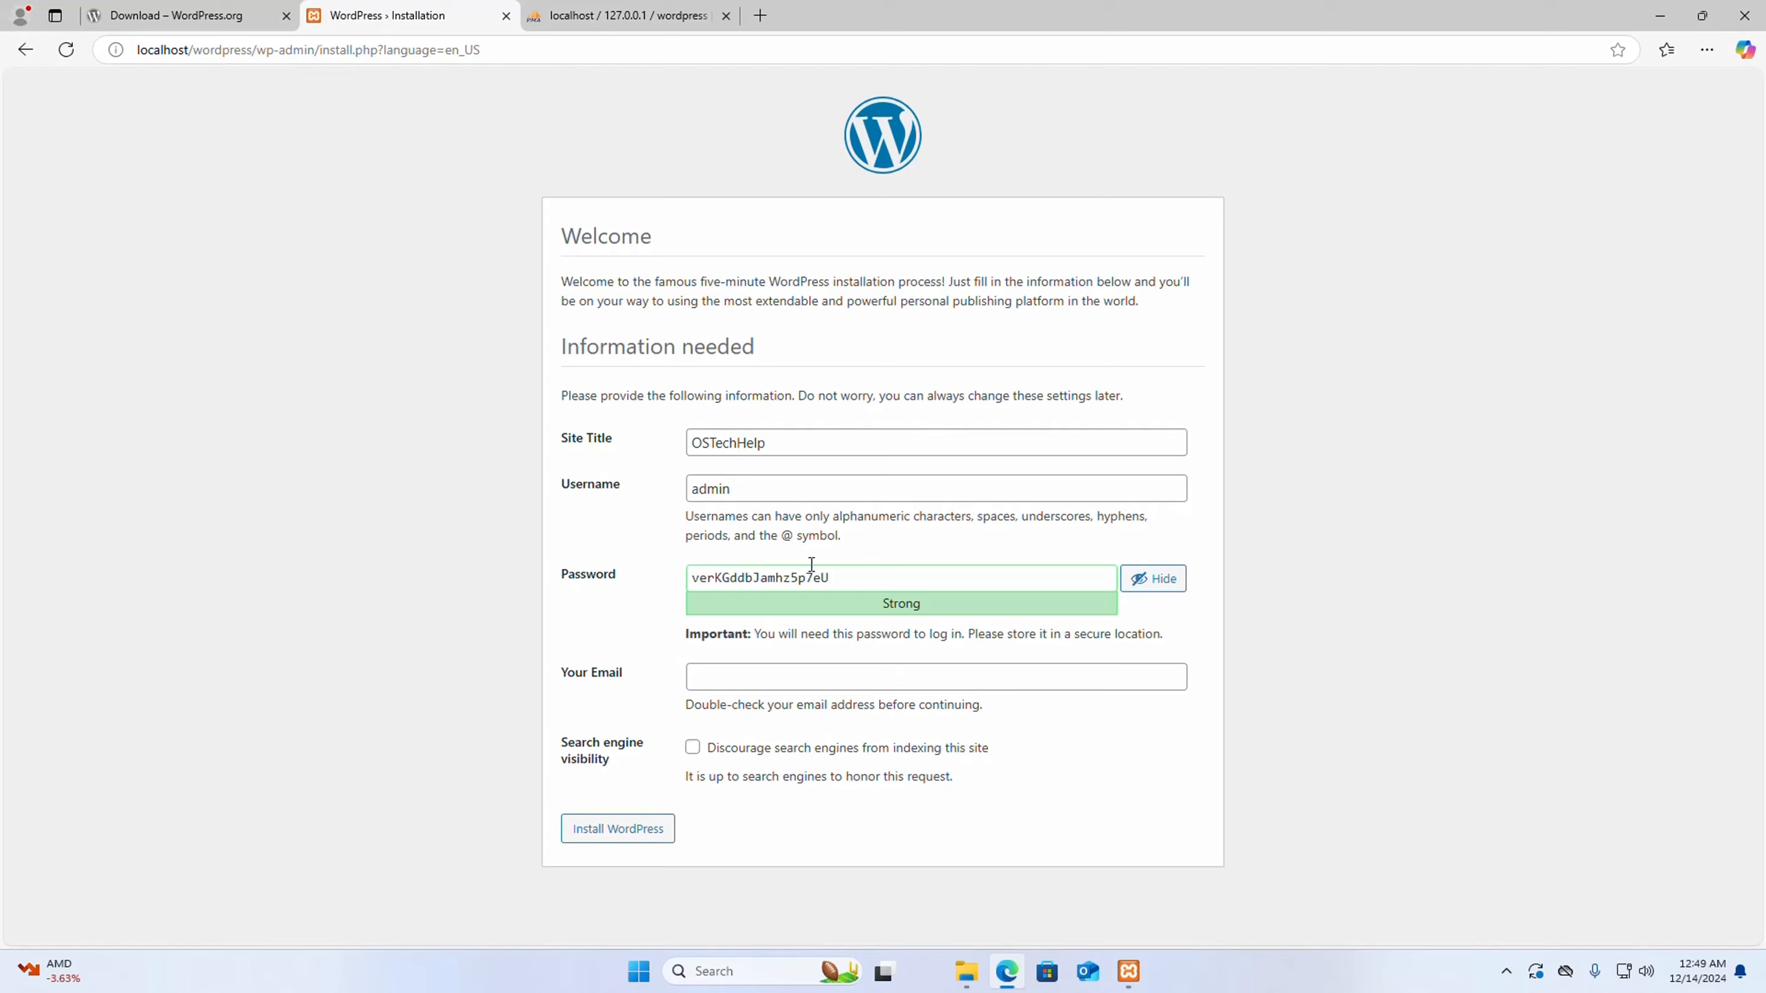
- Select the whole generated account password and copy it to the clipboard
left_click_drag(874, 578, 659, 573)
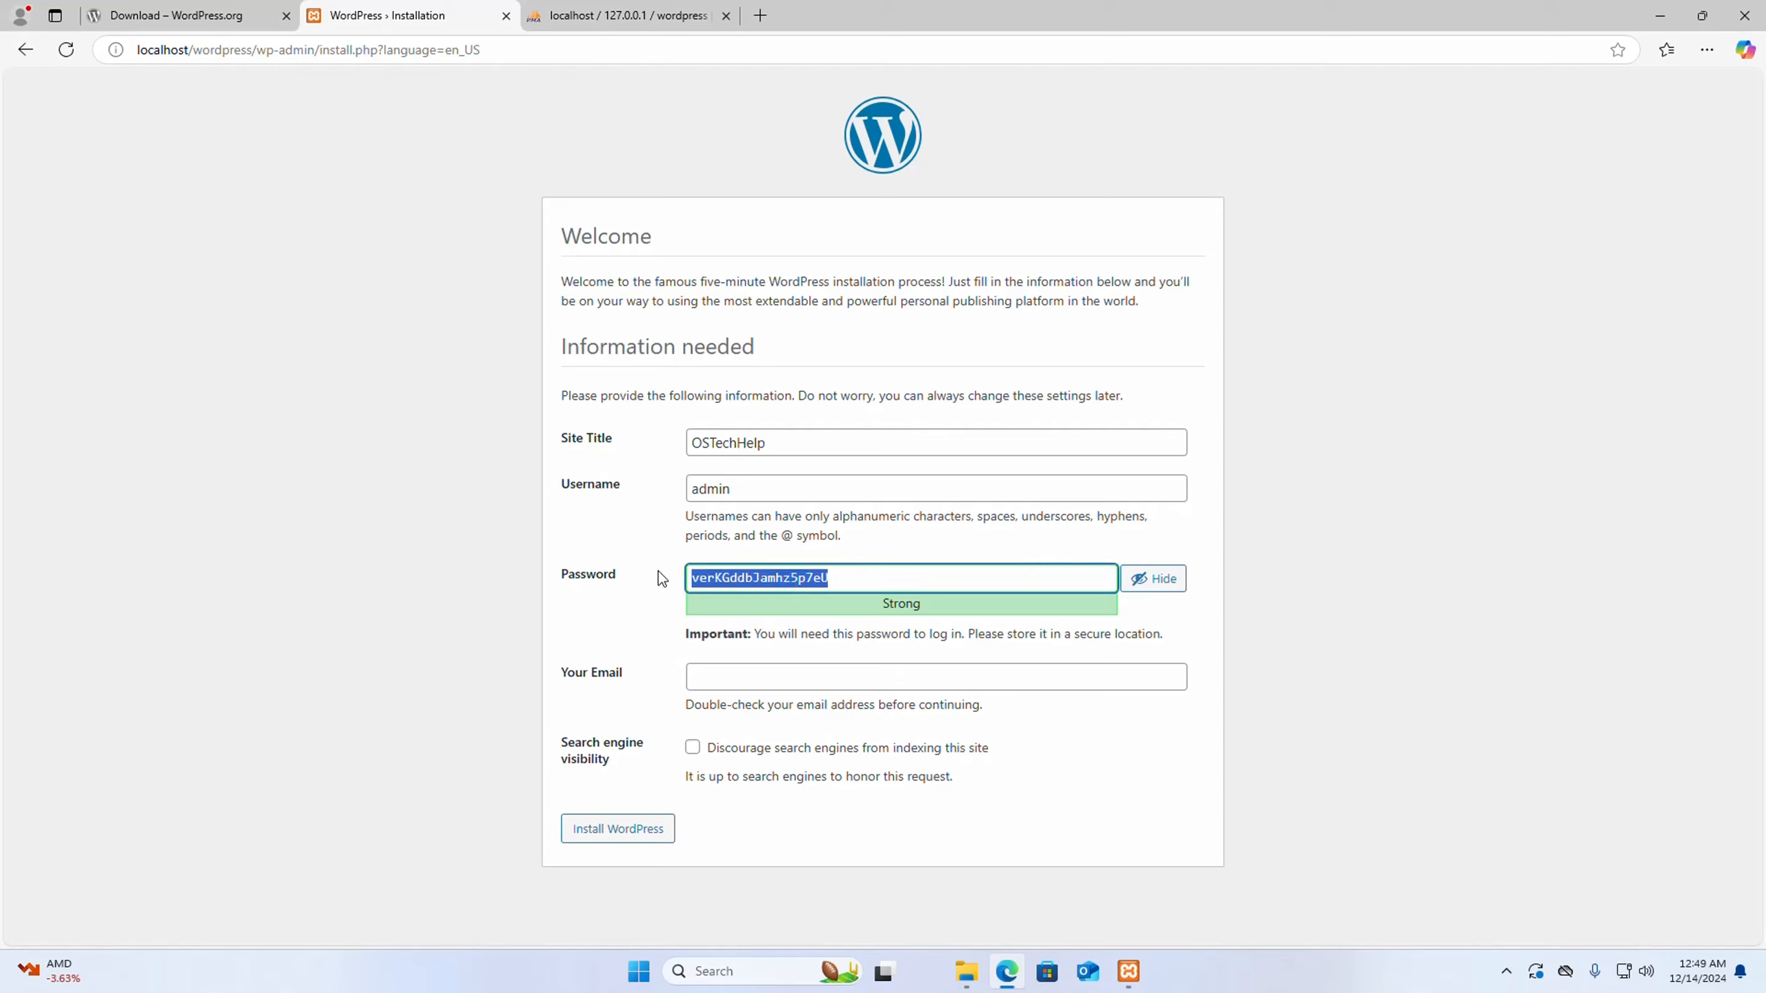
left_click(658, 572)
double_click(690, 576)
left_click(653, 558)
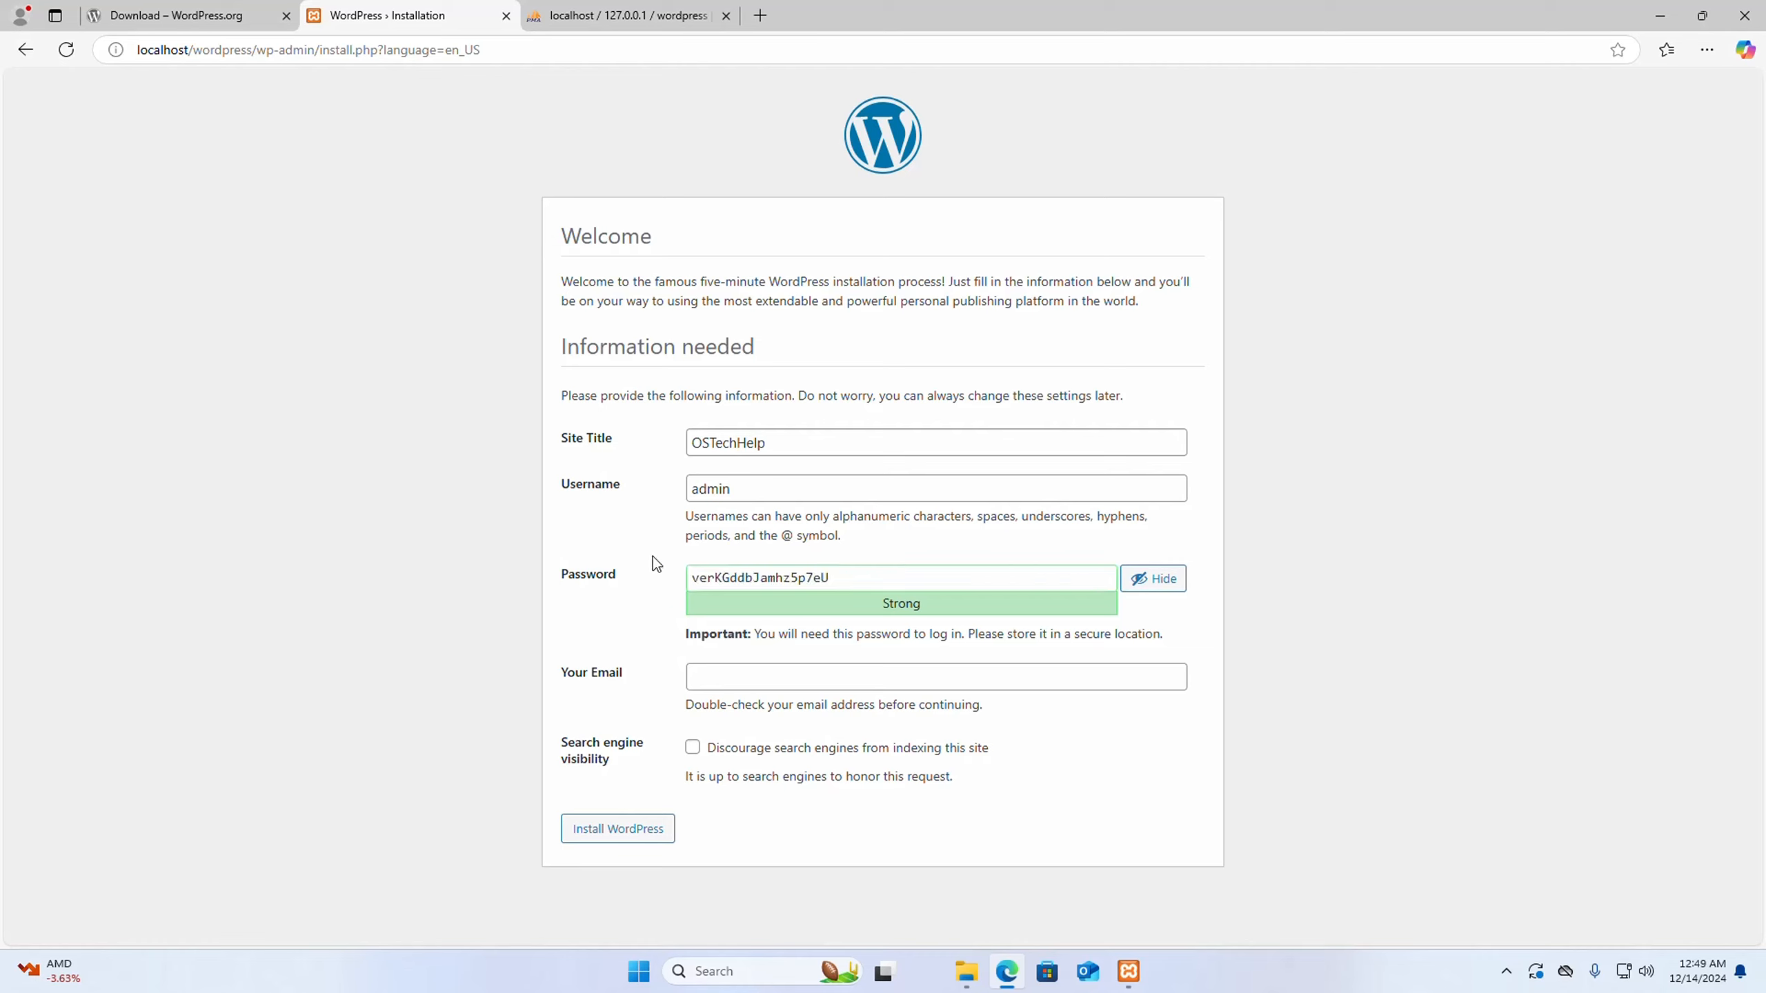
left_click_drag(859, 577, 682, 583)
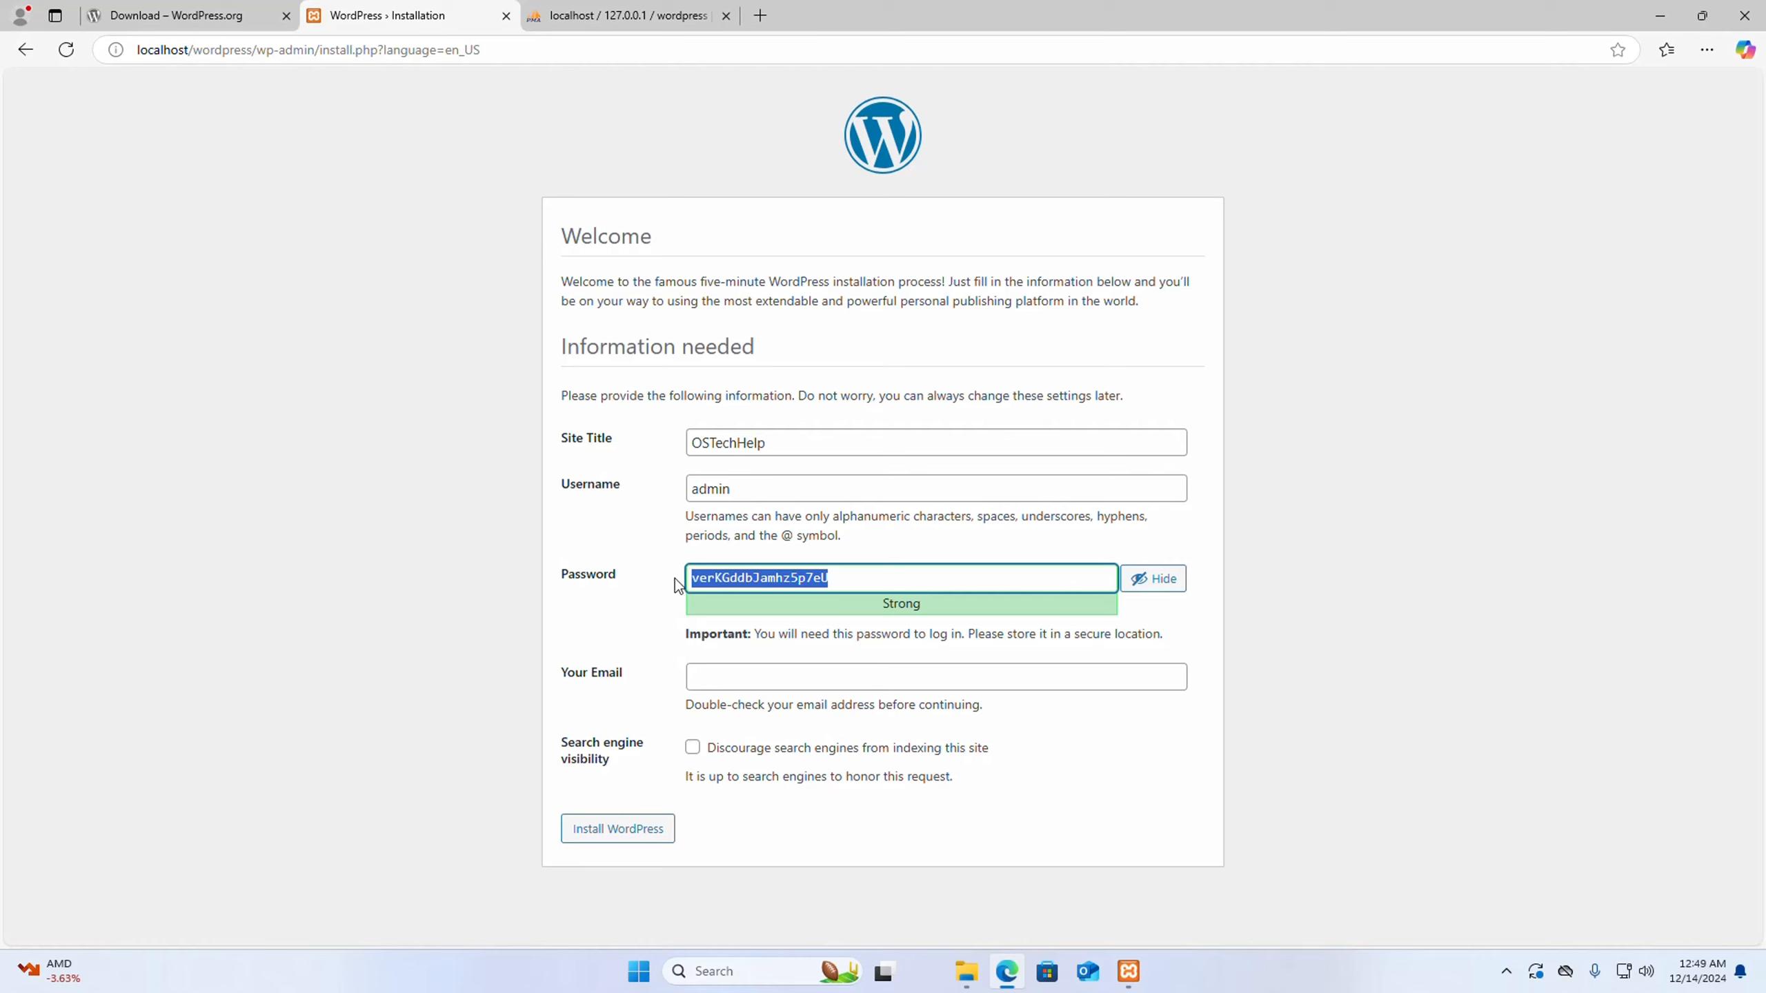
right_click(738, 579)
left_click(790, 337)
left_click(1379, 581)
- Fill in the administrator's email address and run the WordPress installation
left_click(933, 676)
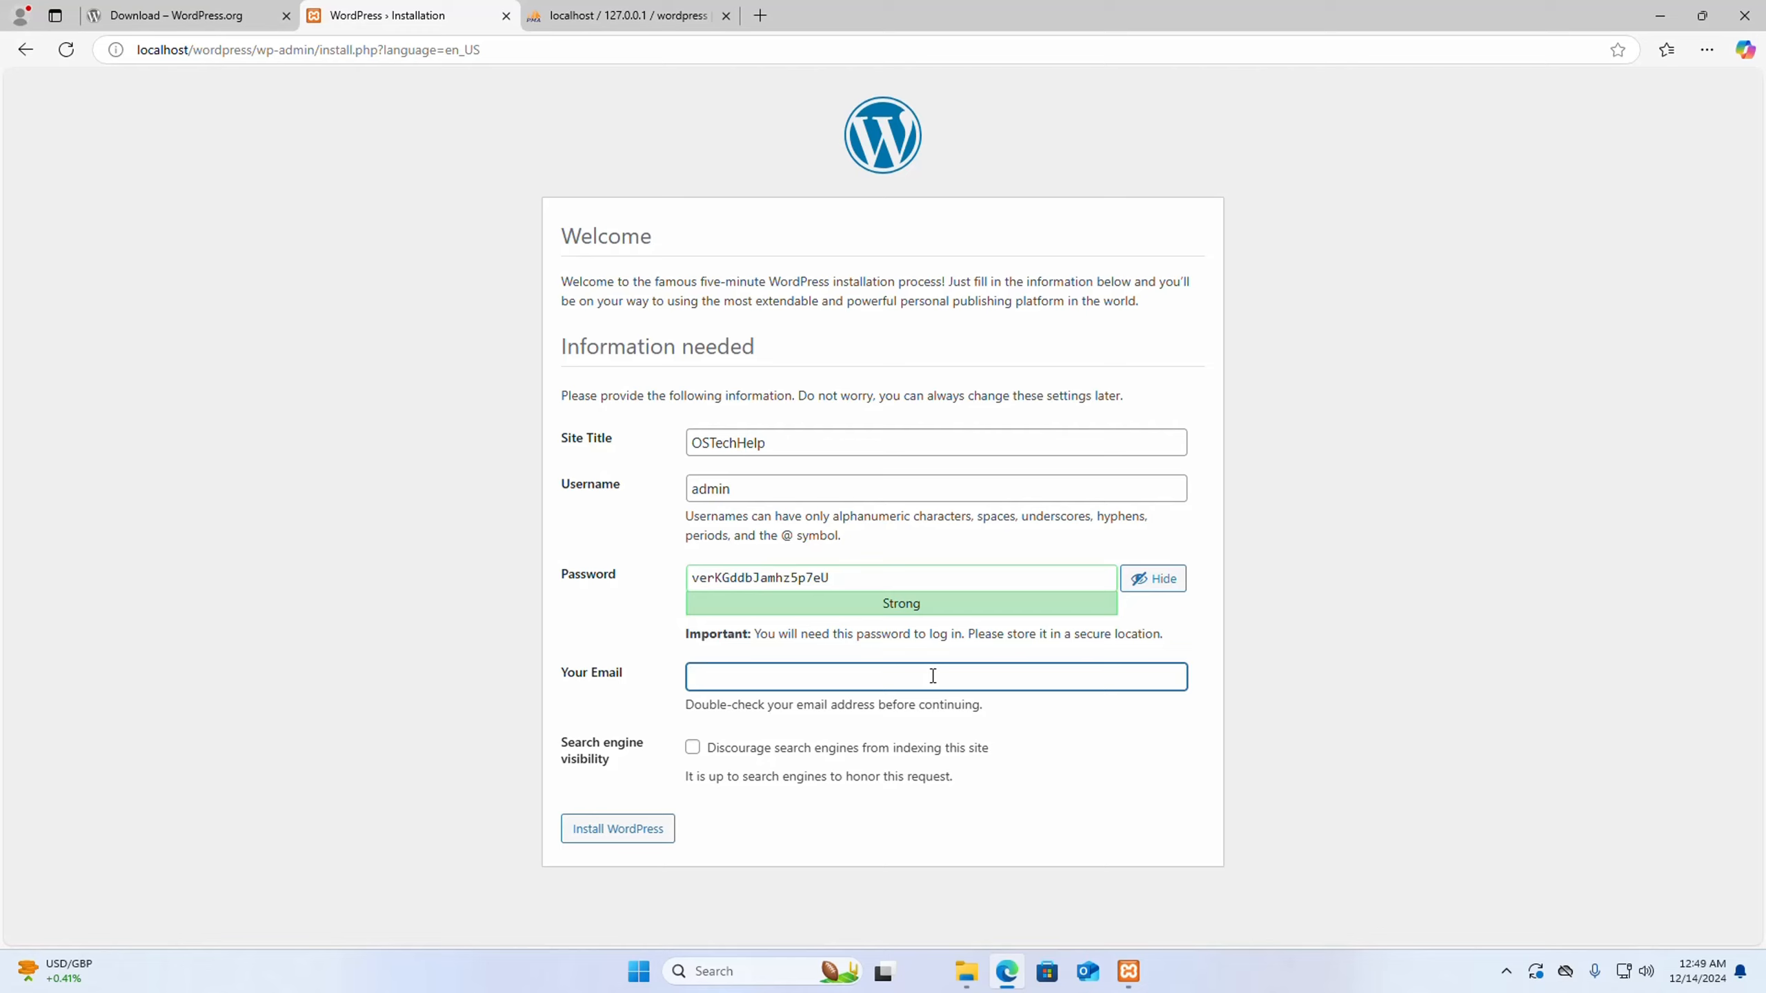
left_click(632, 842)
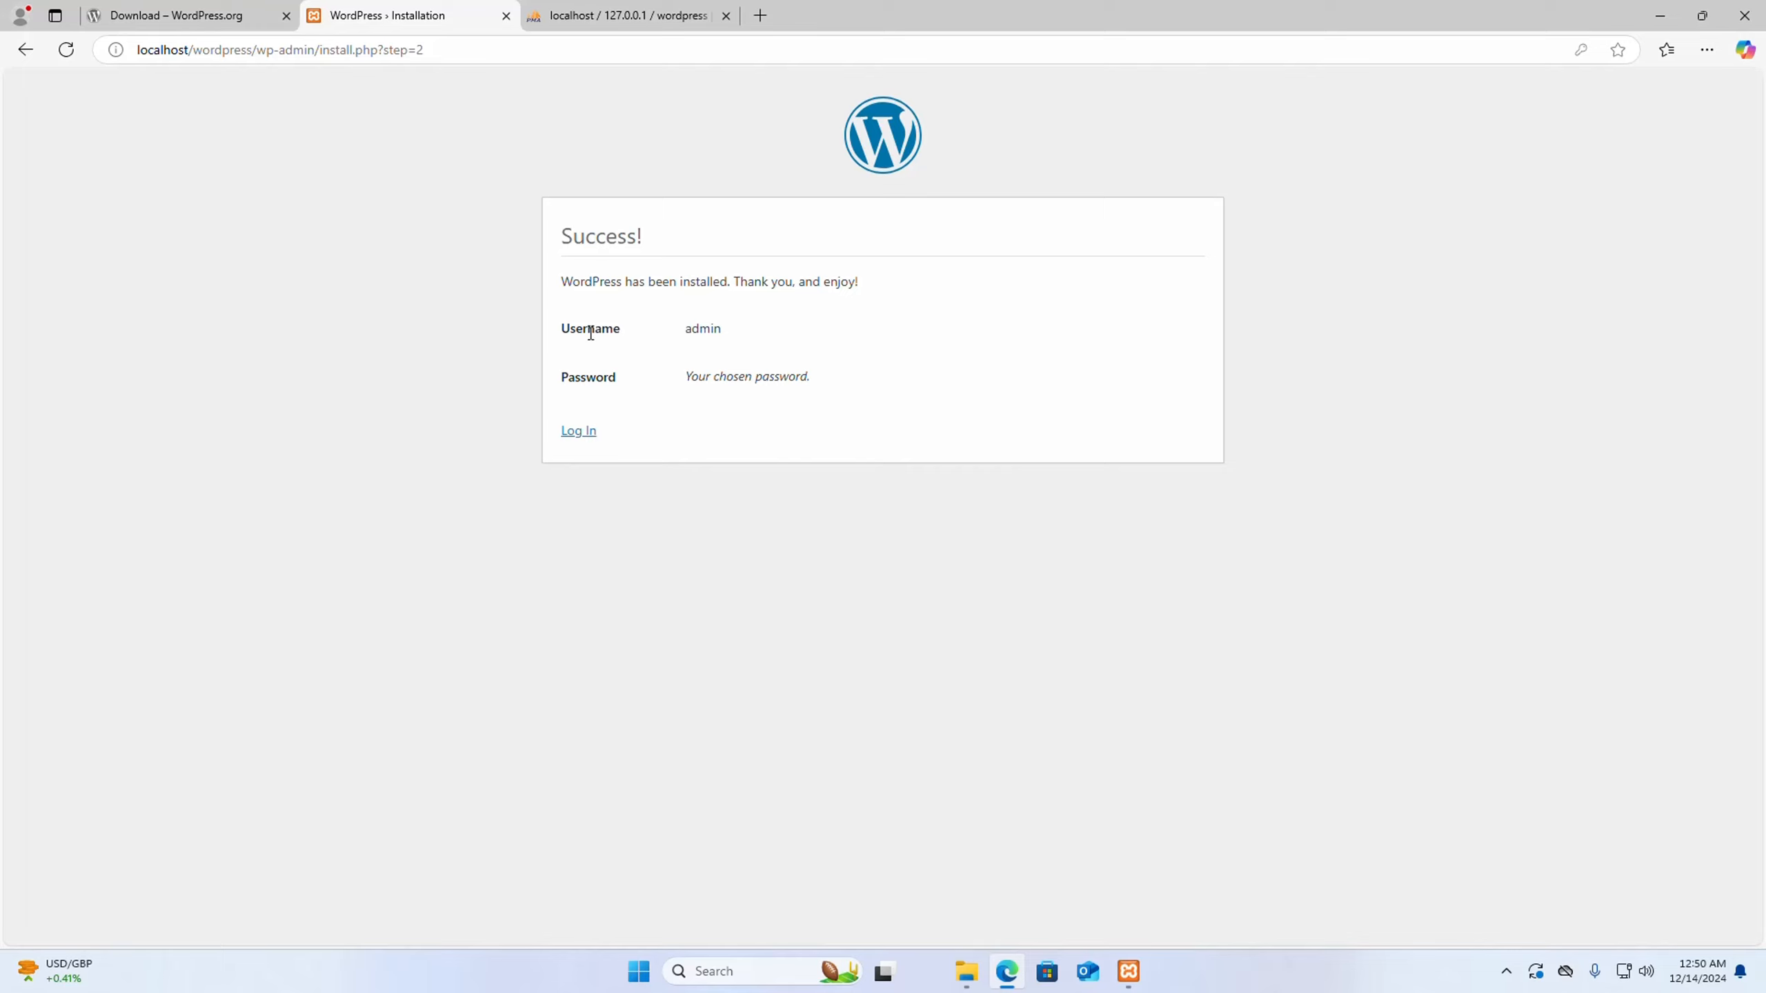
- Check the username and password entries on the installation success page and proceed to the WordPress login page
left_click_drag(680, 331, 748, 329)
left_click(768, 423)
left_click_drag(686, 380, 788, 376)
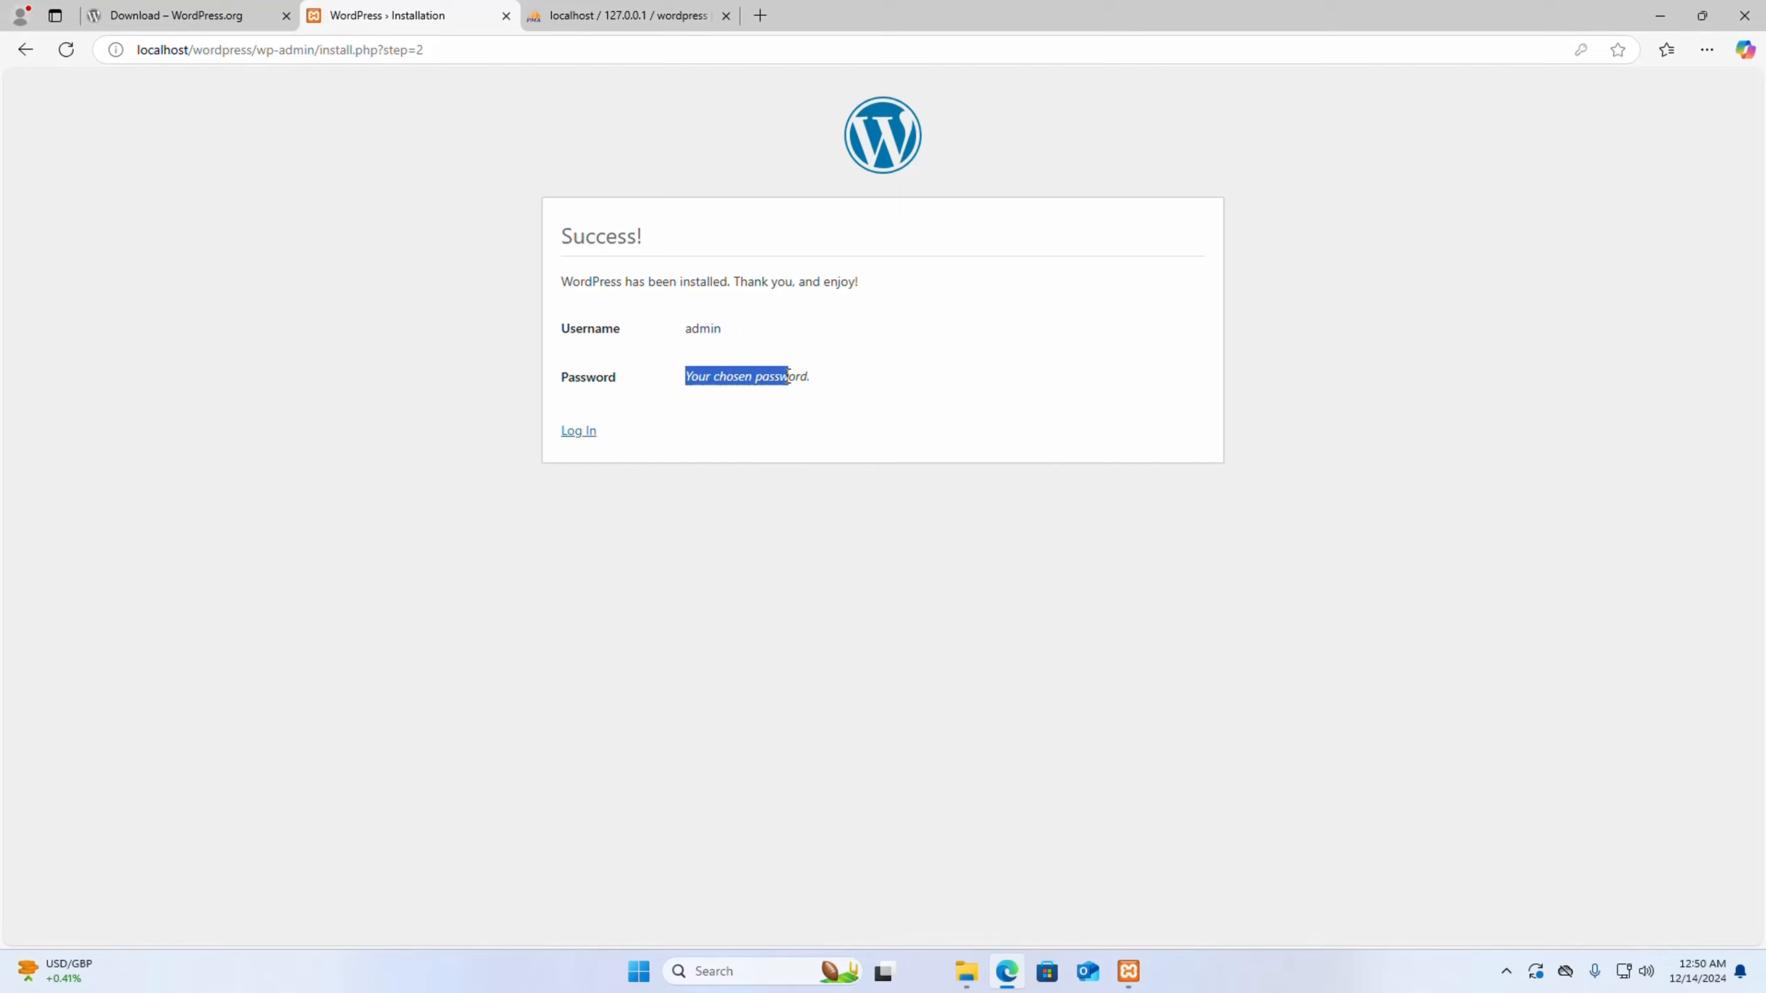
left_click(606, 447)
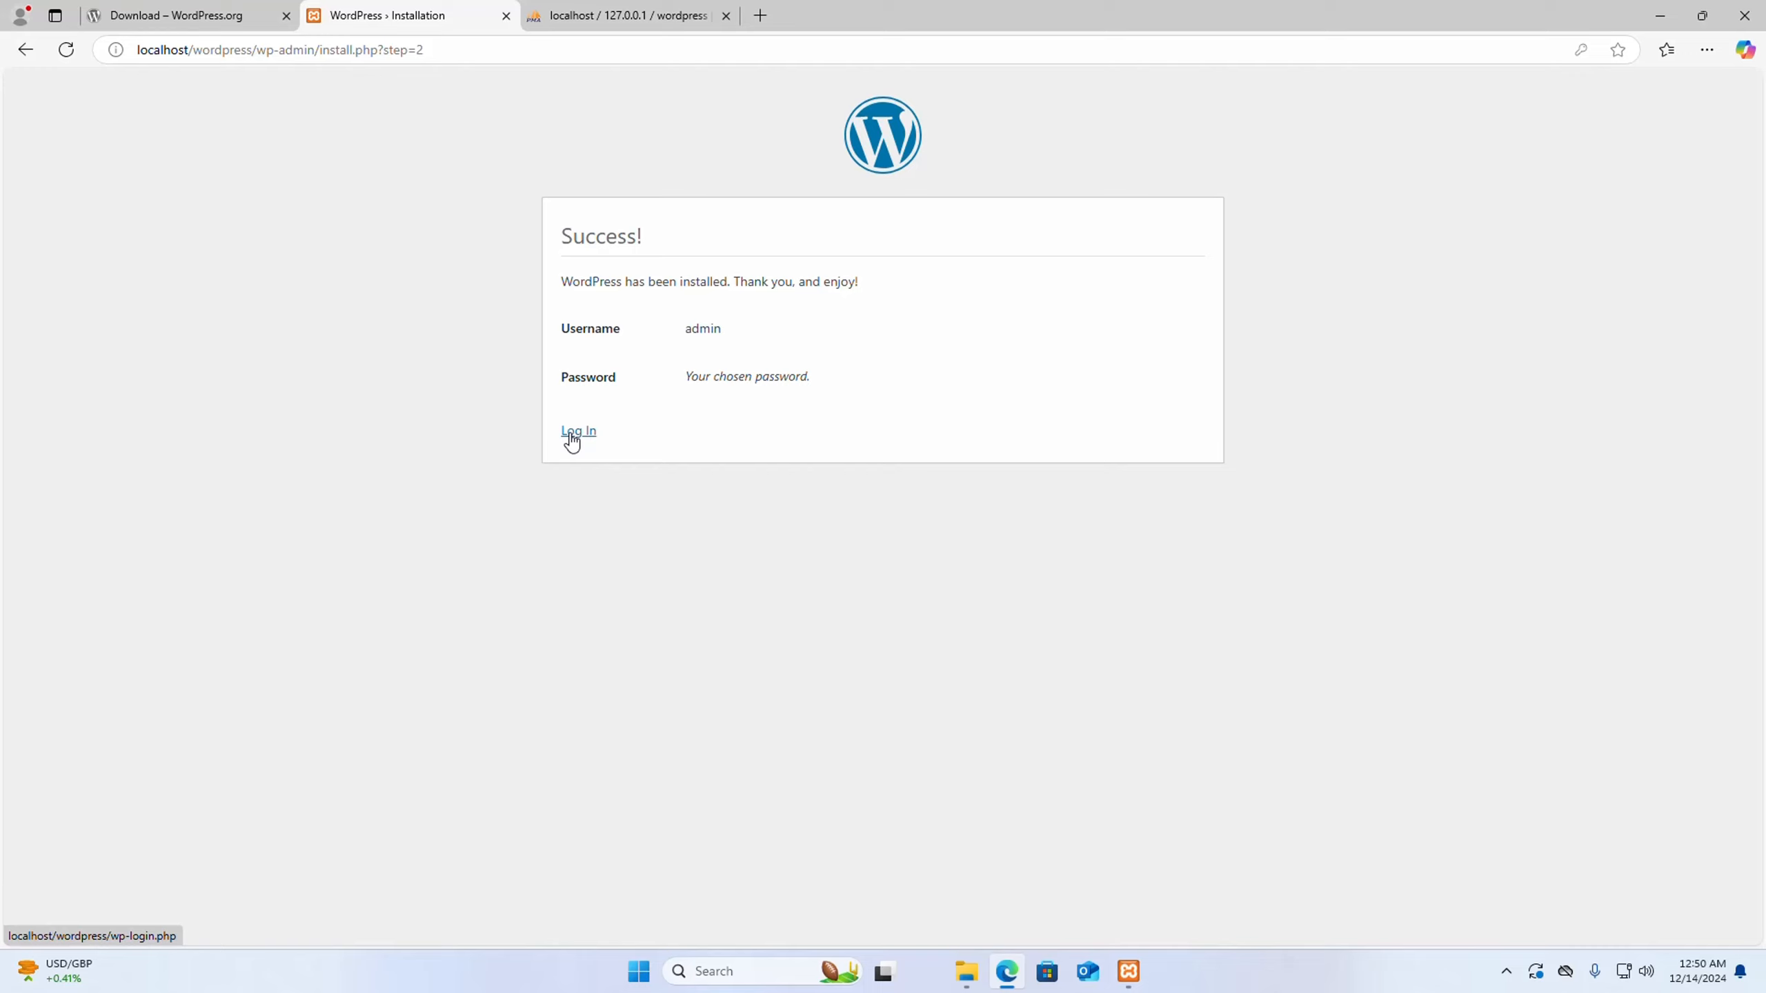
left_click(571, 433)
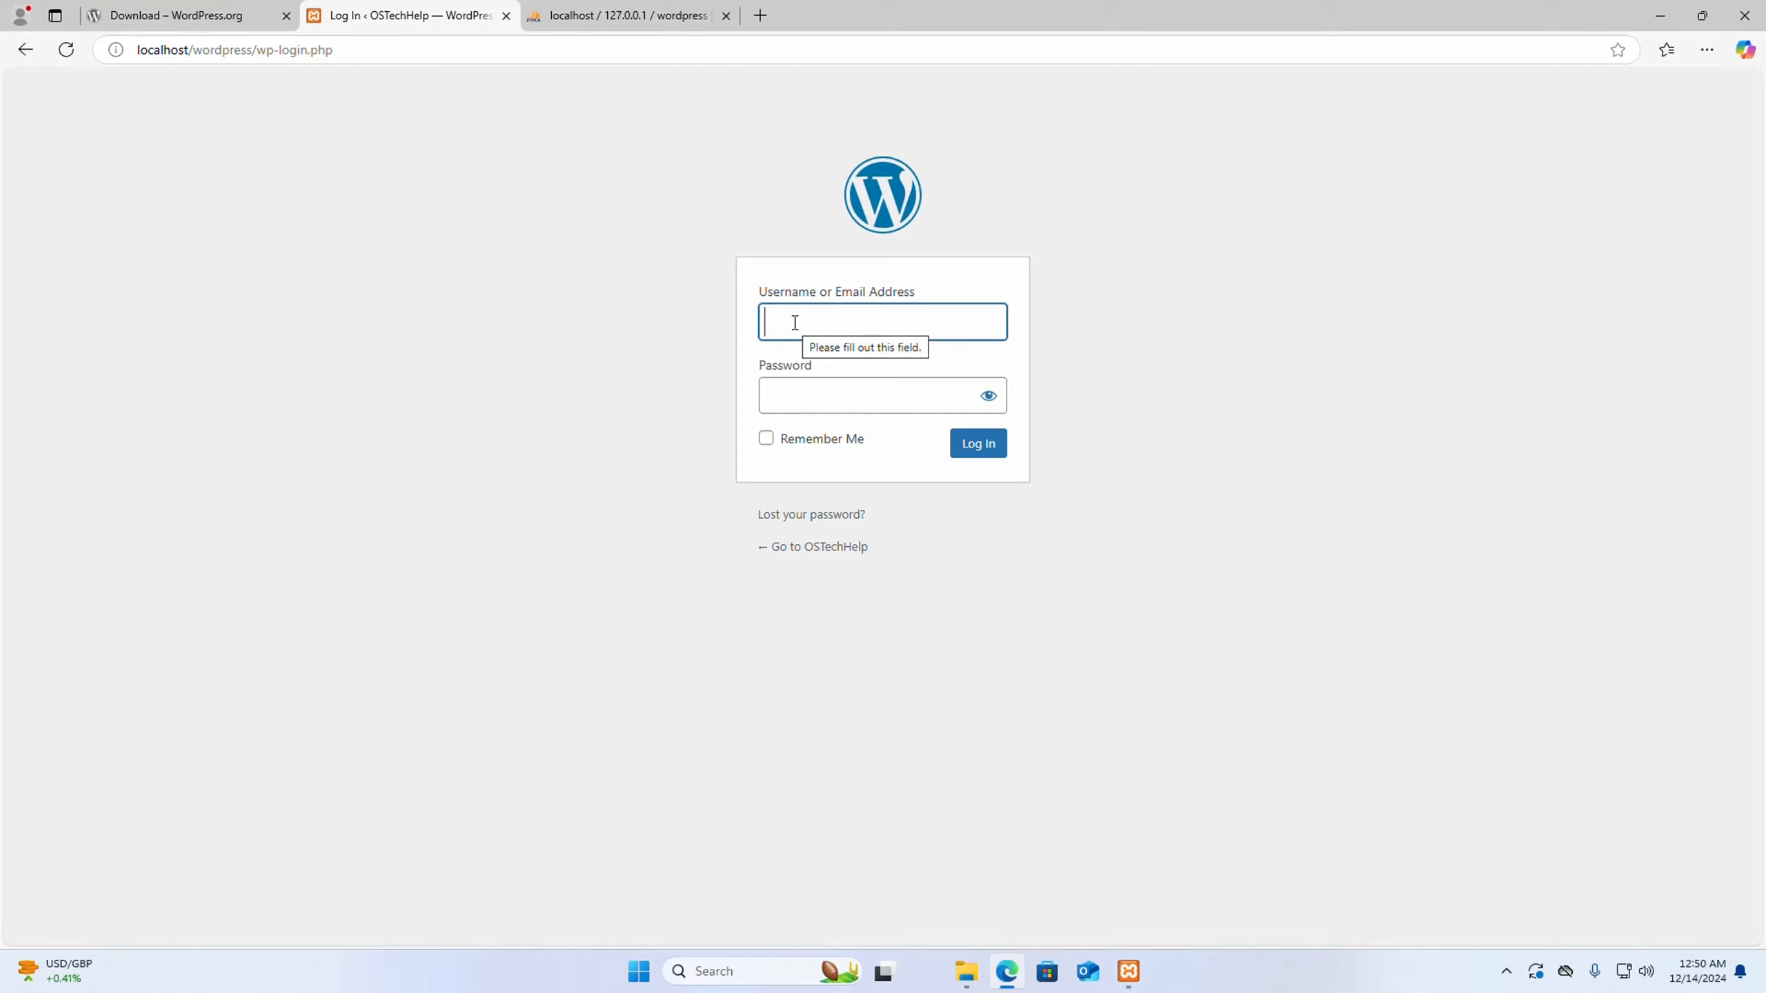
- Log in as admin with the copied account password and Remember Me enabled, and dismiss the browser's offer to save the password
type("admin")
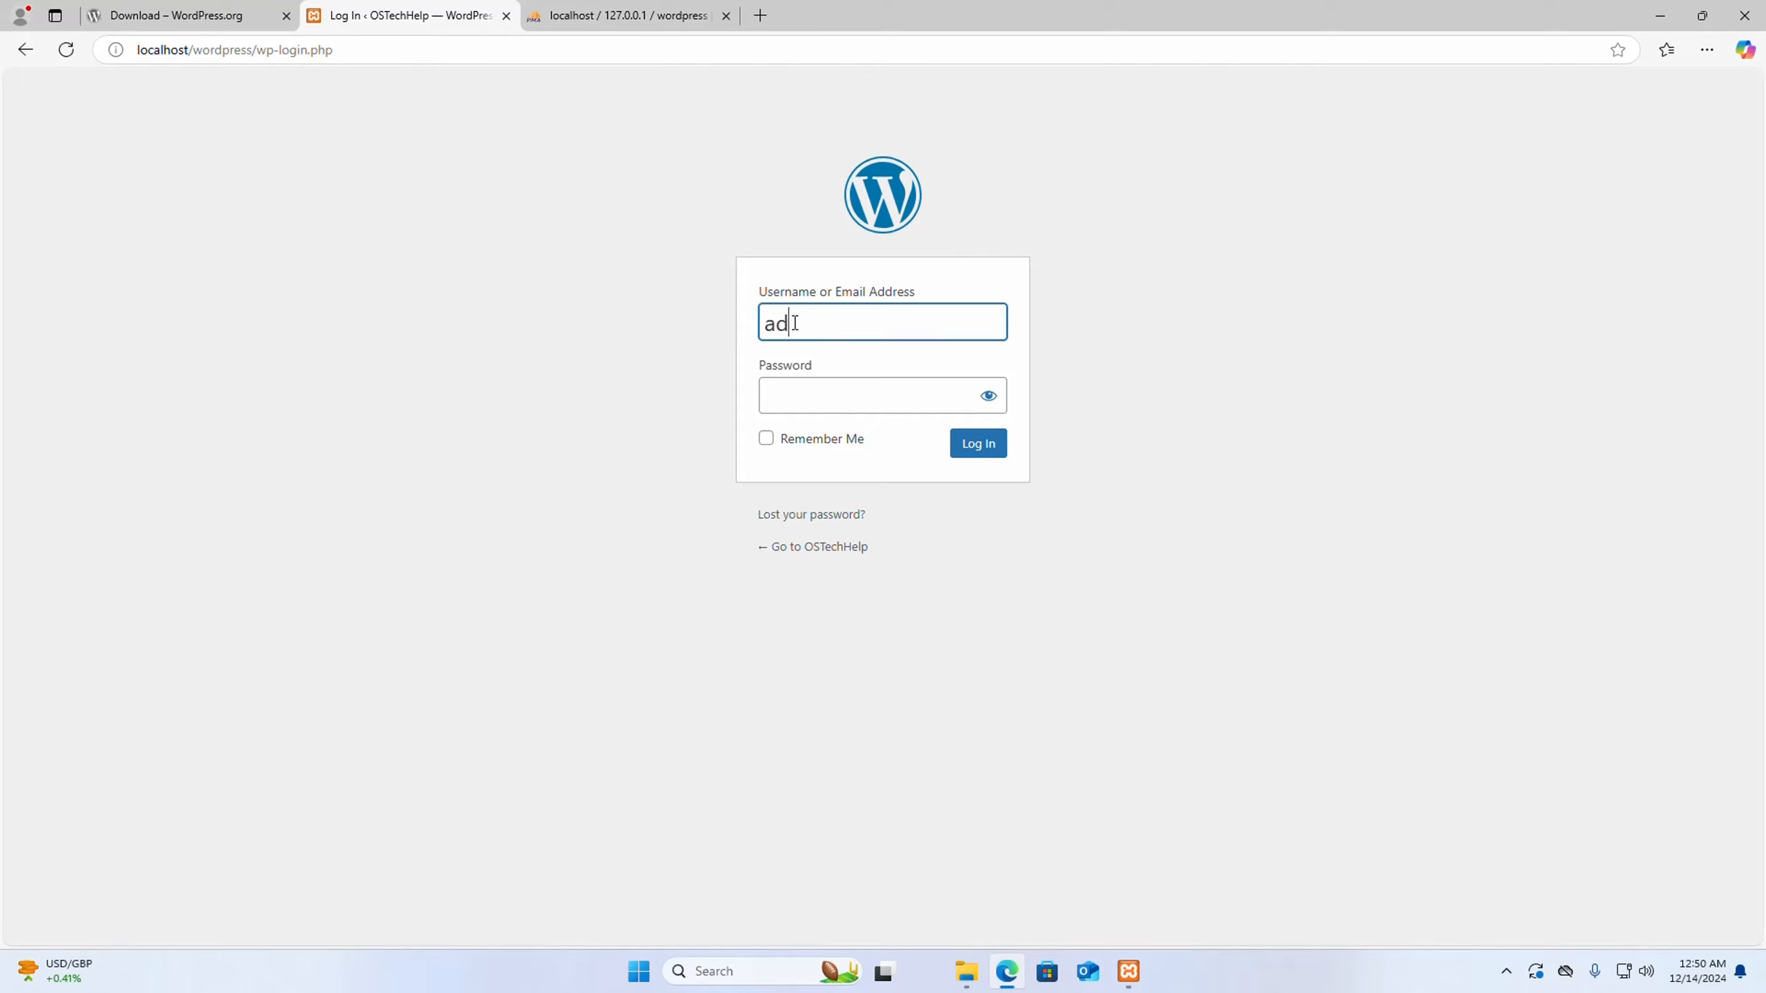
left_click(846, 387)
key("ctrl+v")
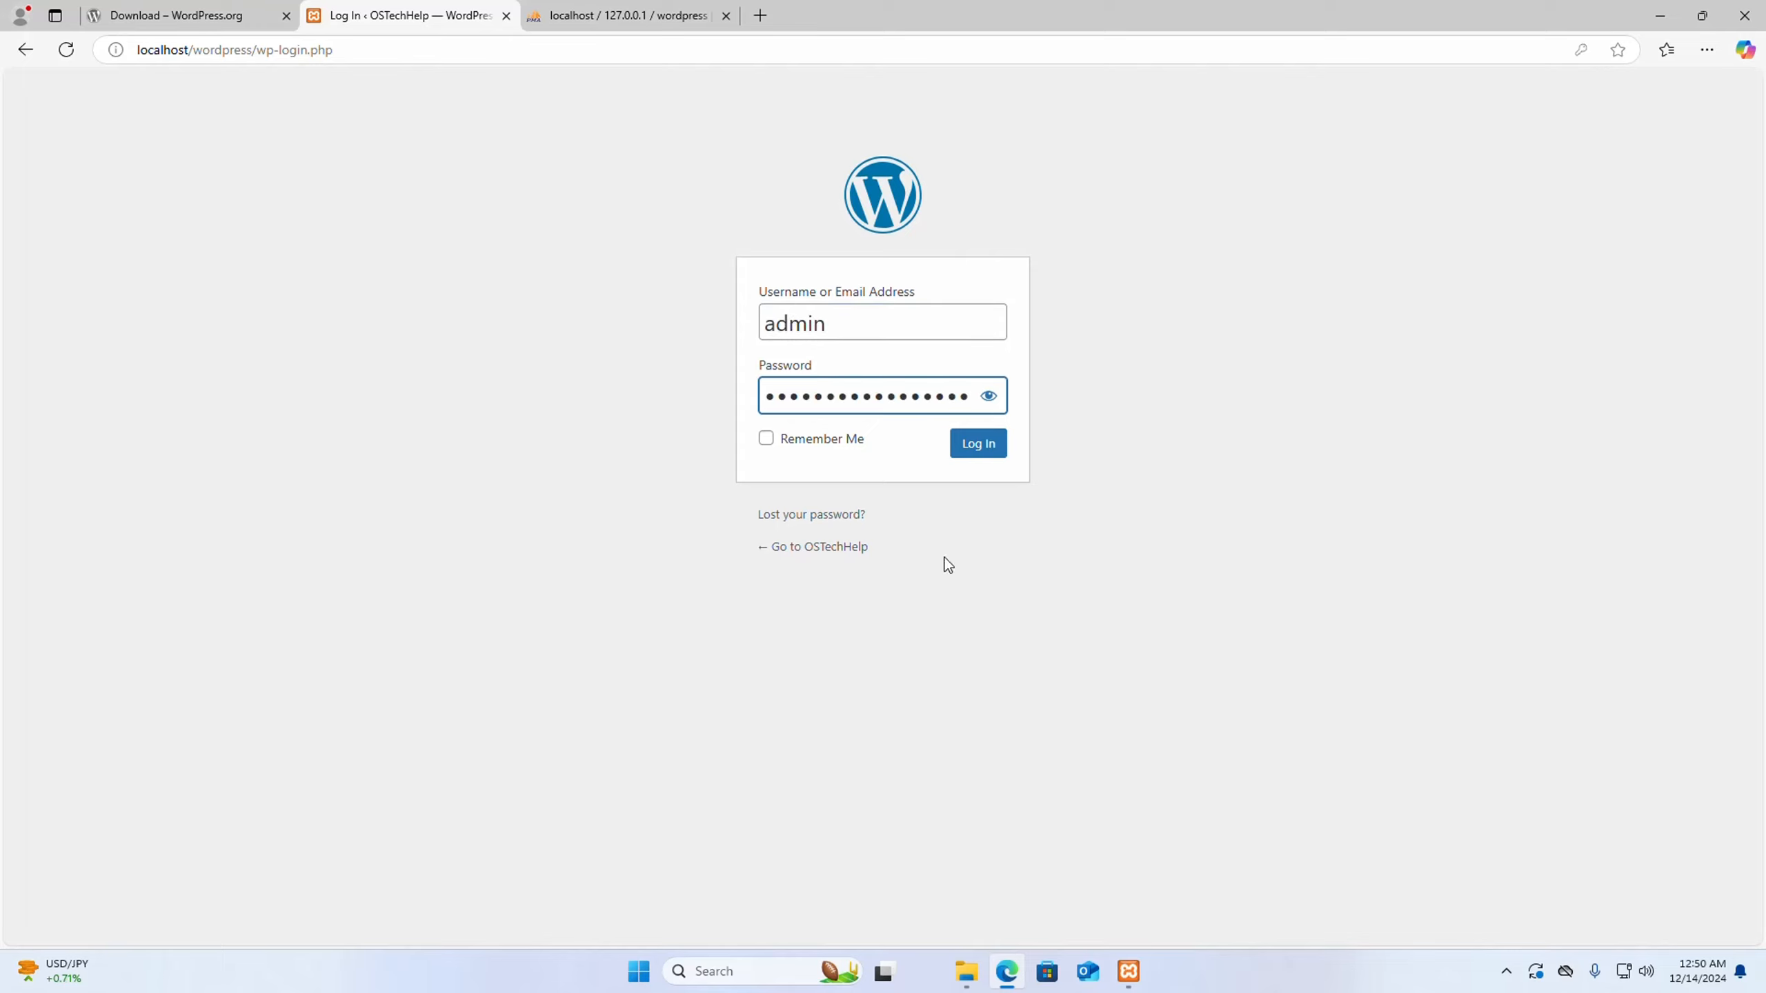
left_click(815, 449)
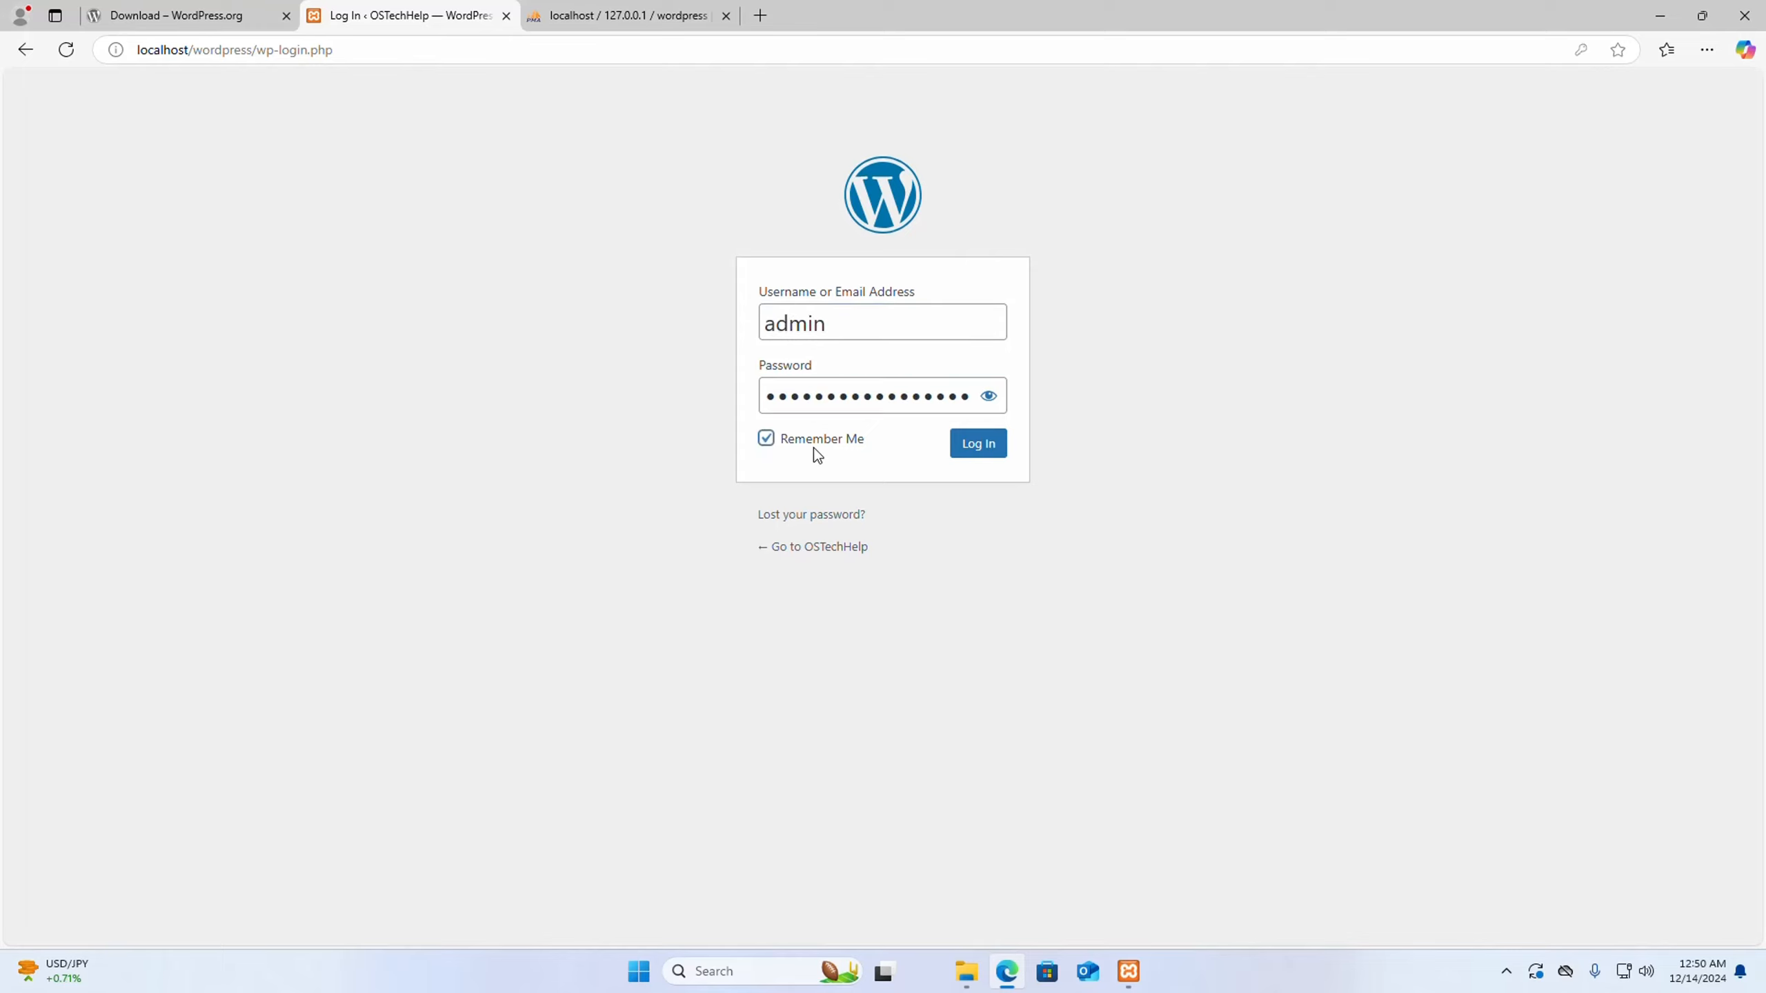
left_click(978, 443)
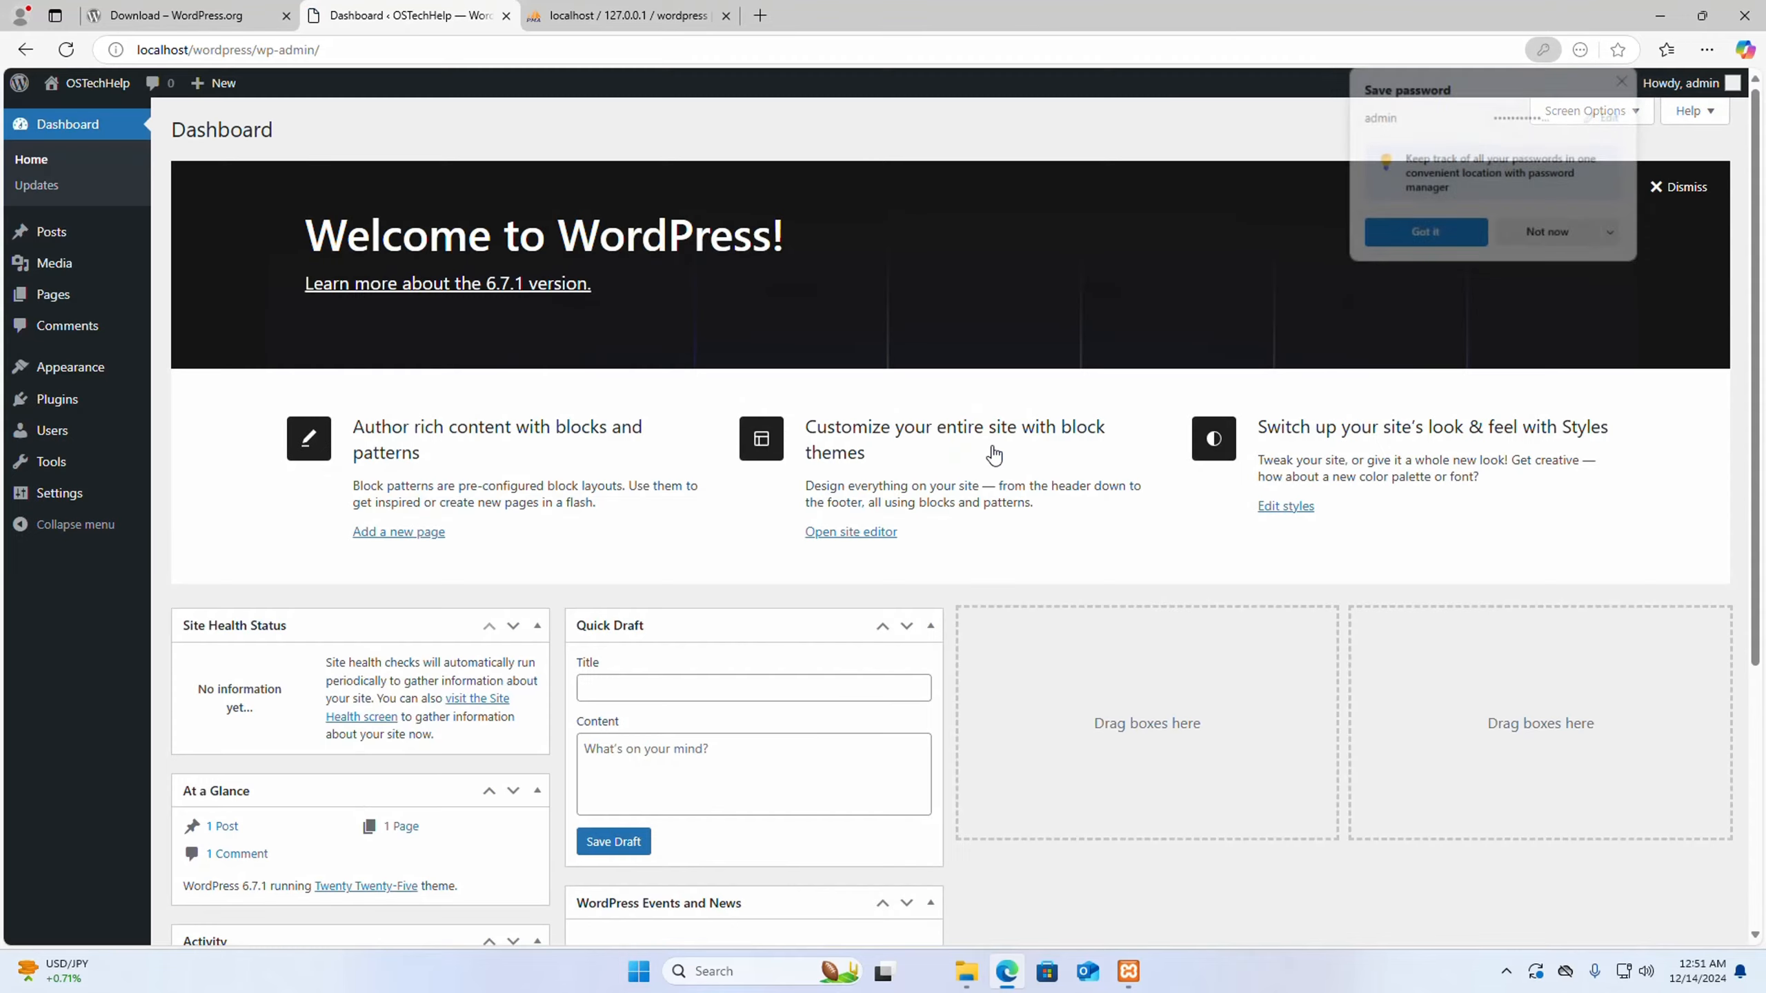
left_click(1626, 78)
- Open the OSTechHelp site in a new browser tab from the dashboard and look over its home page
mouse_move(78, 118)
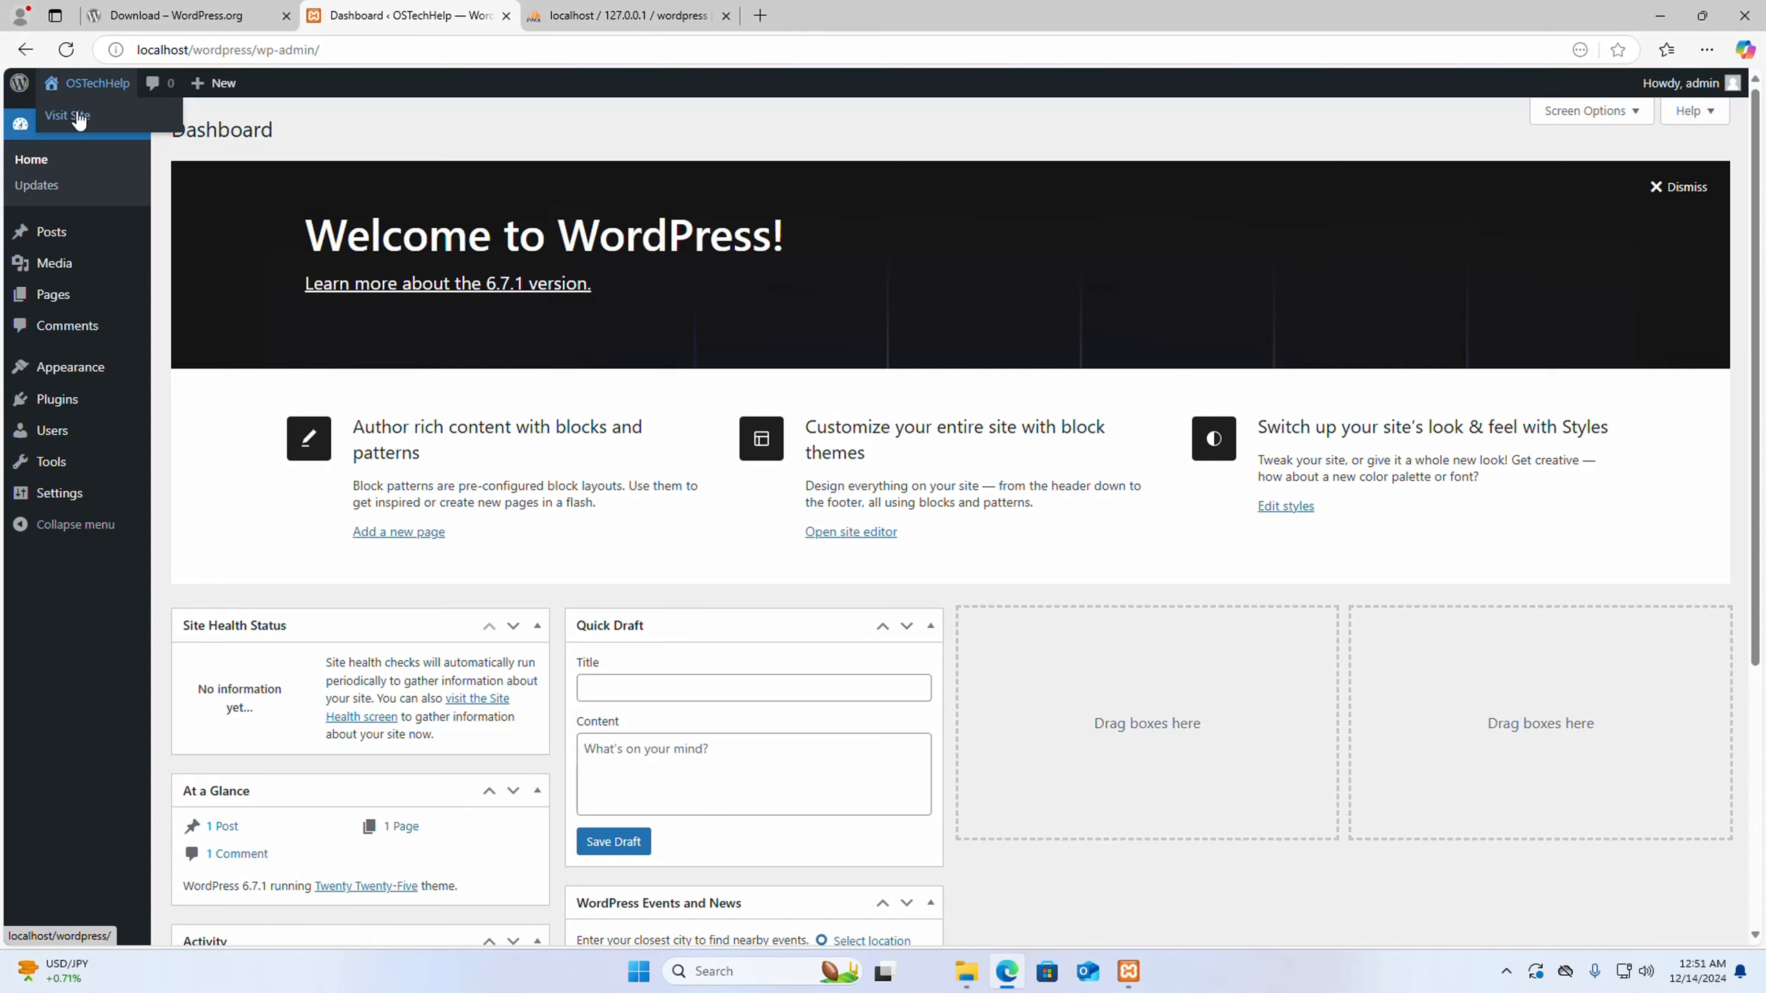
right_click(79, 118)
left_click(140, 125)
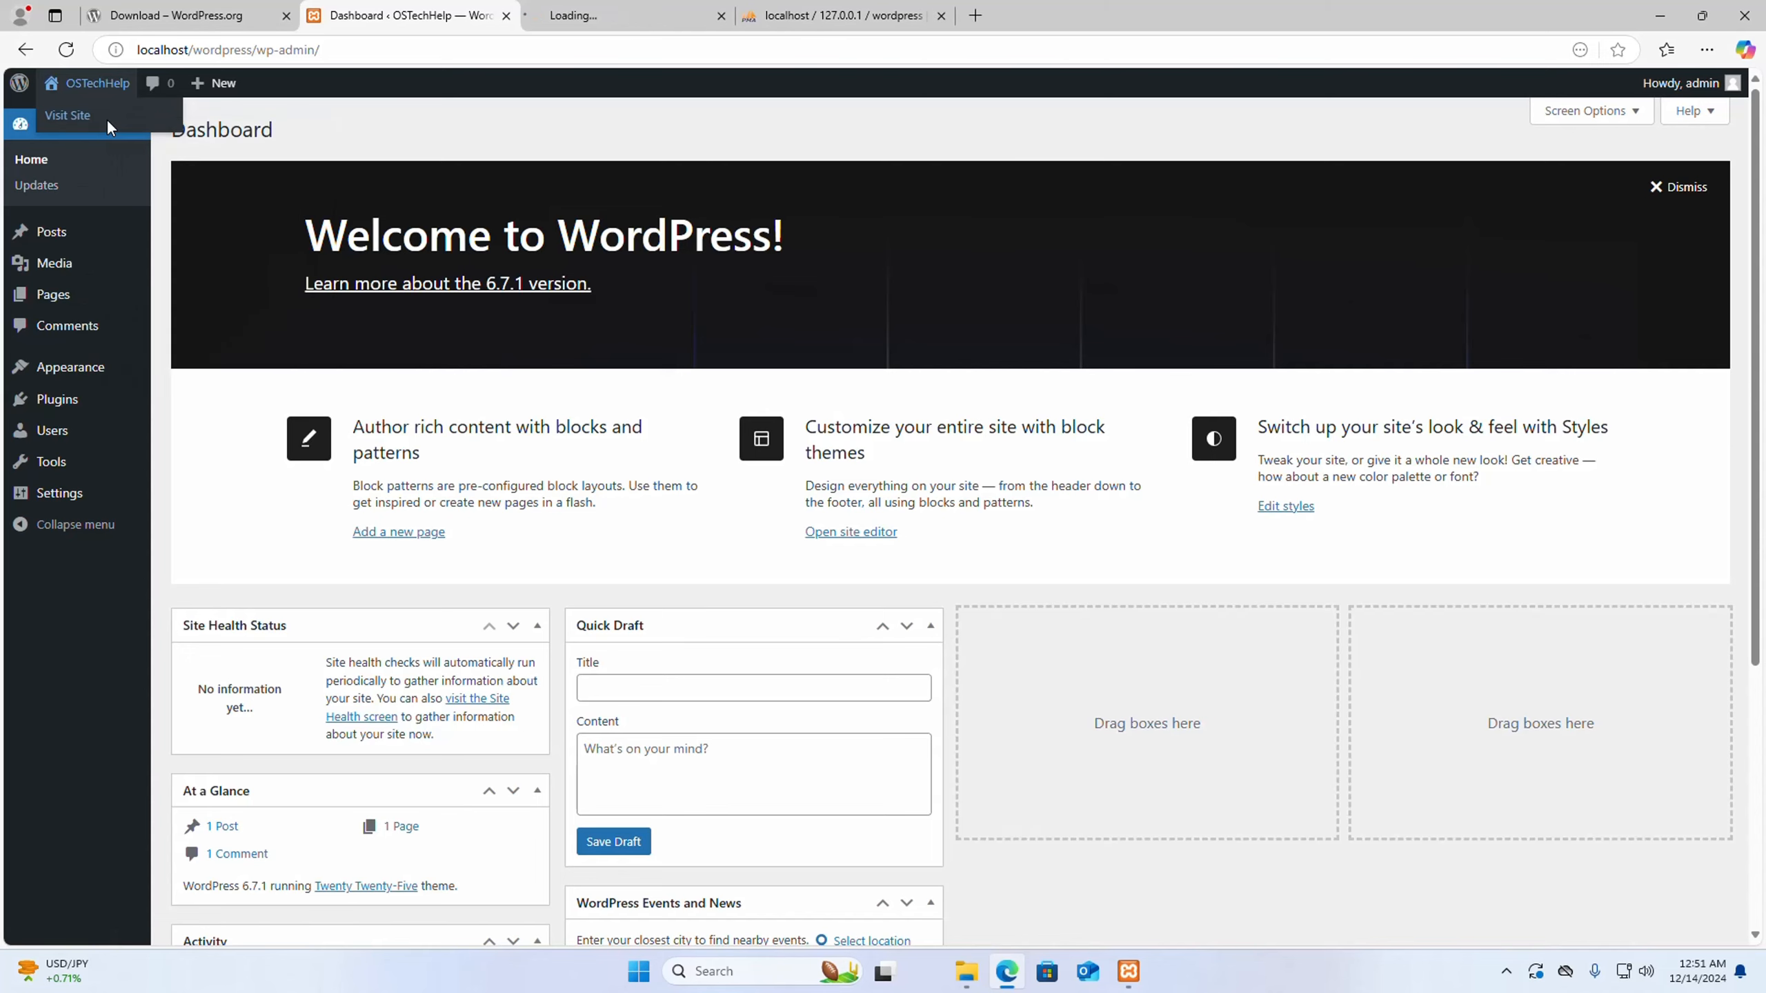
left_click(605, 23)
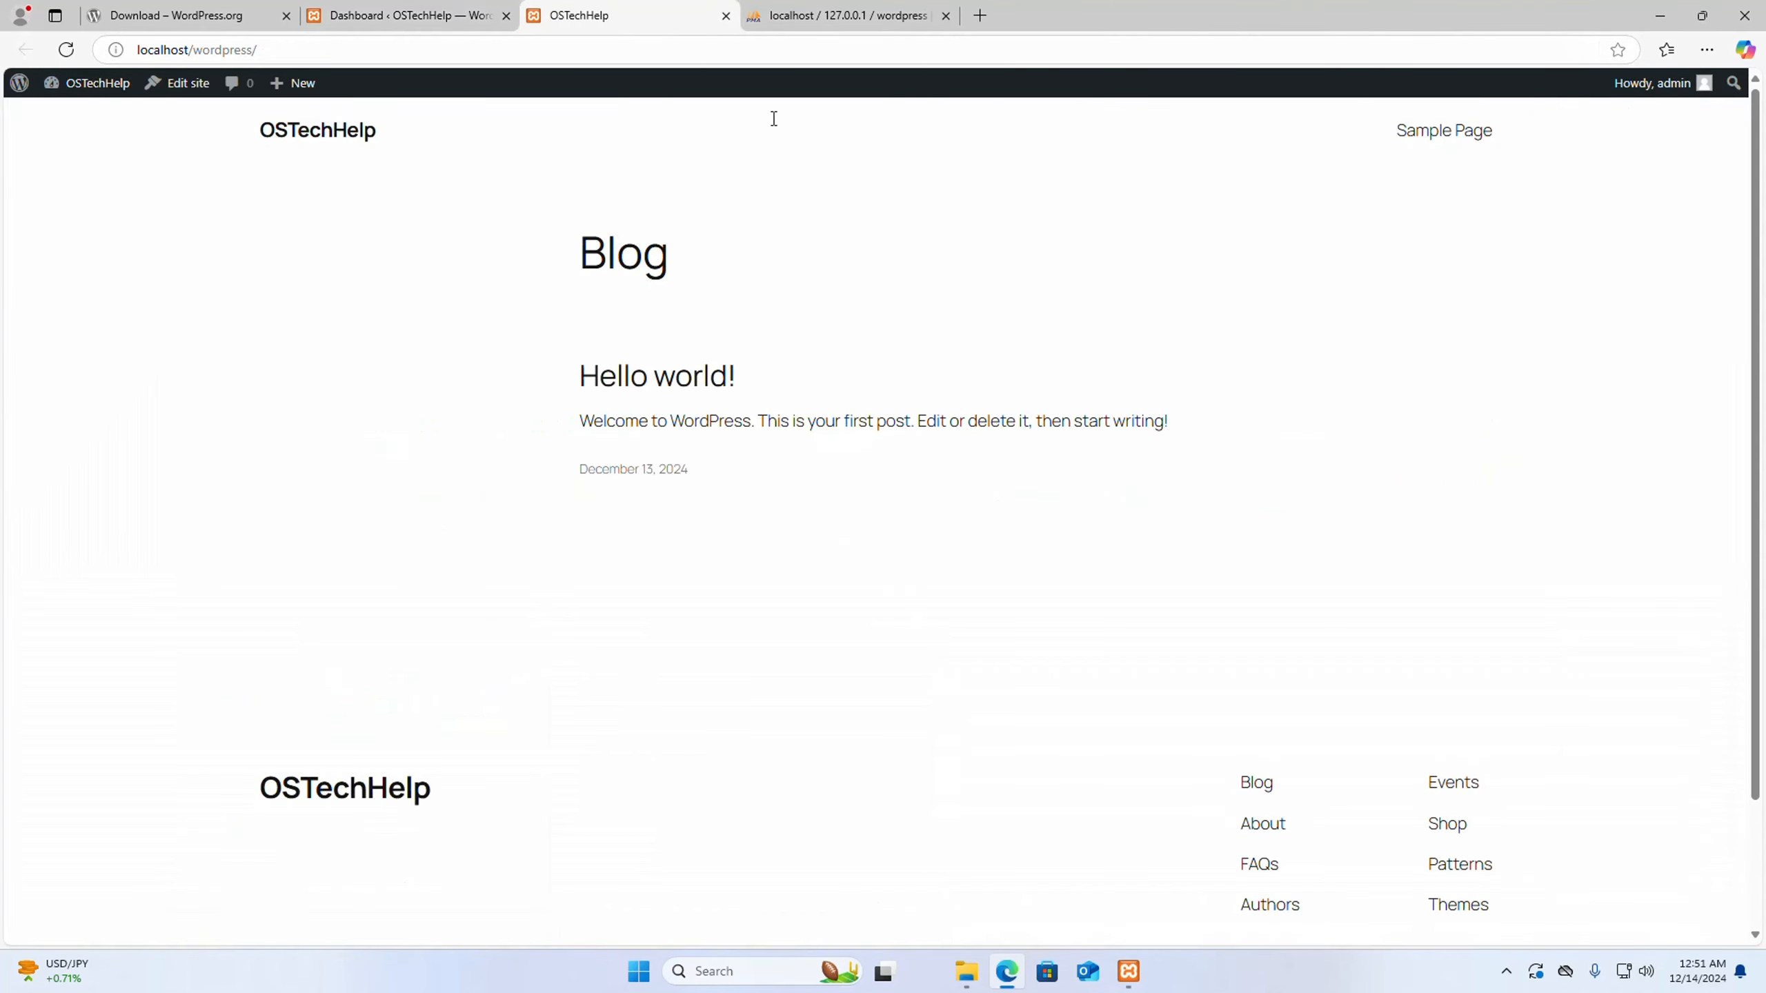
scroll(942, 325, "down", 3)
scroll(942, 326, "up", 2)
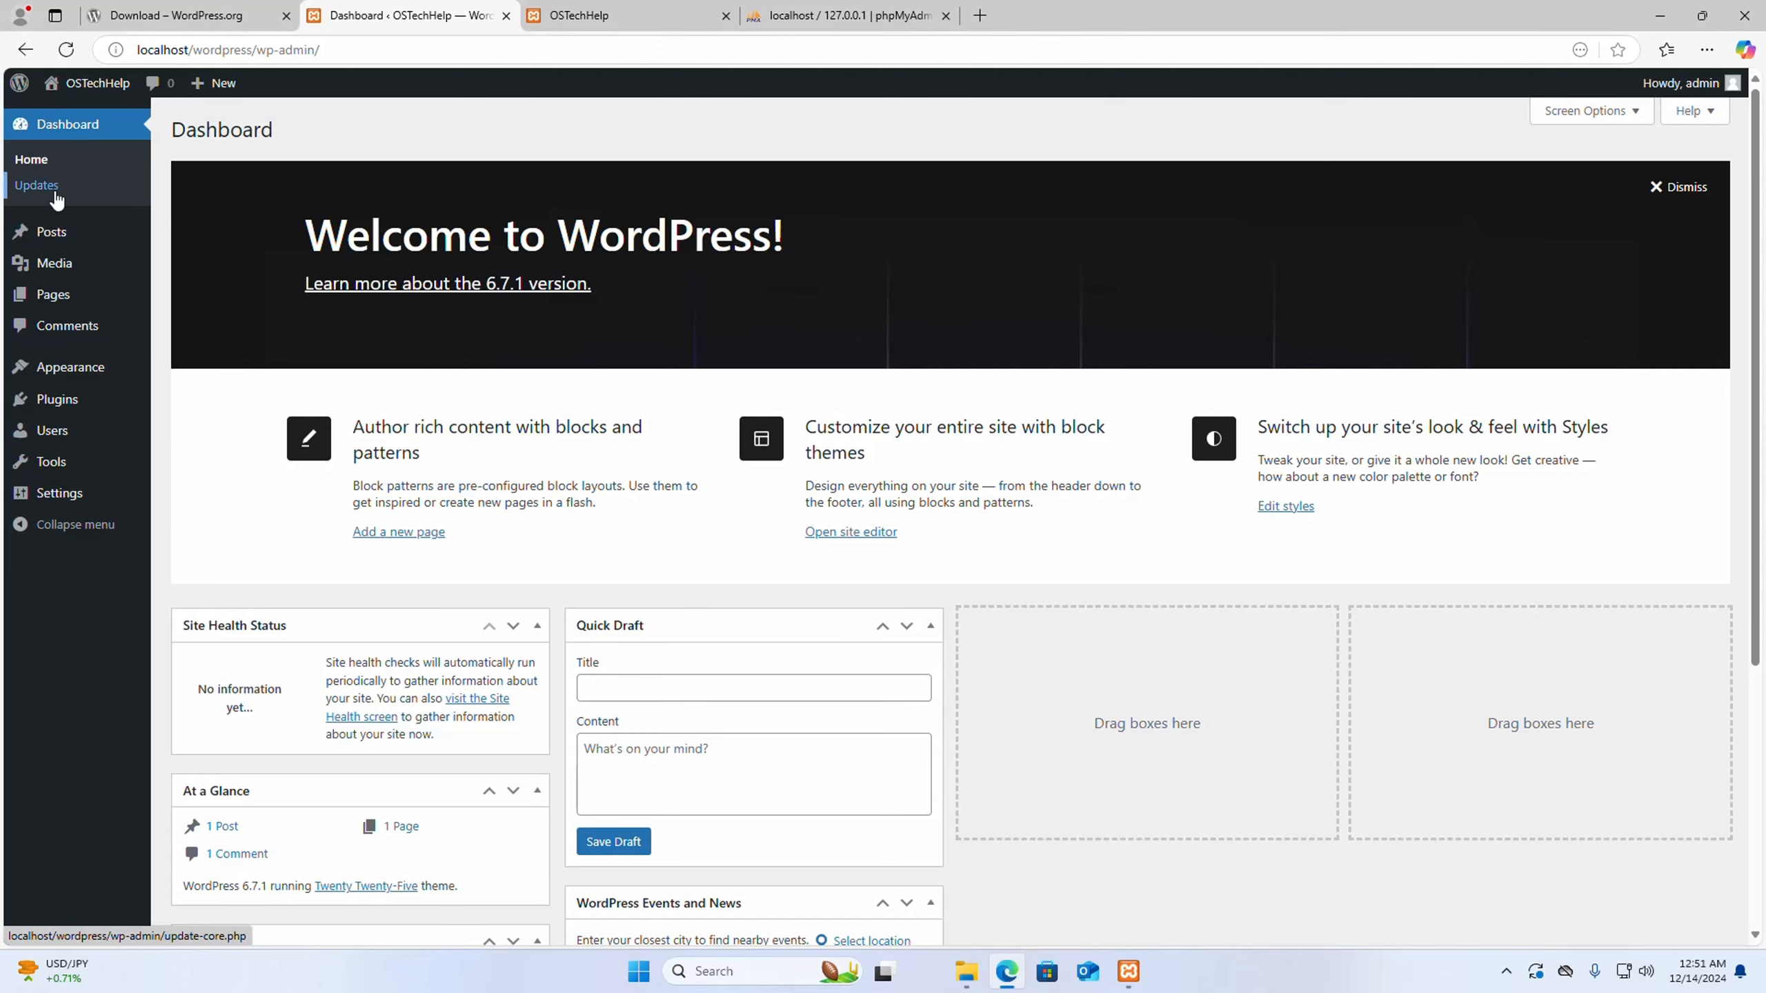
- Open the installed themes from the dashboard and activate Twenty Twenty-Four
mouse_move(73, 372)
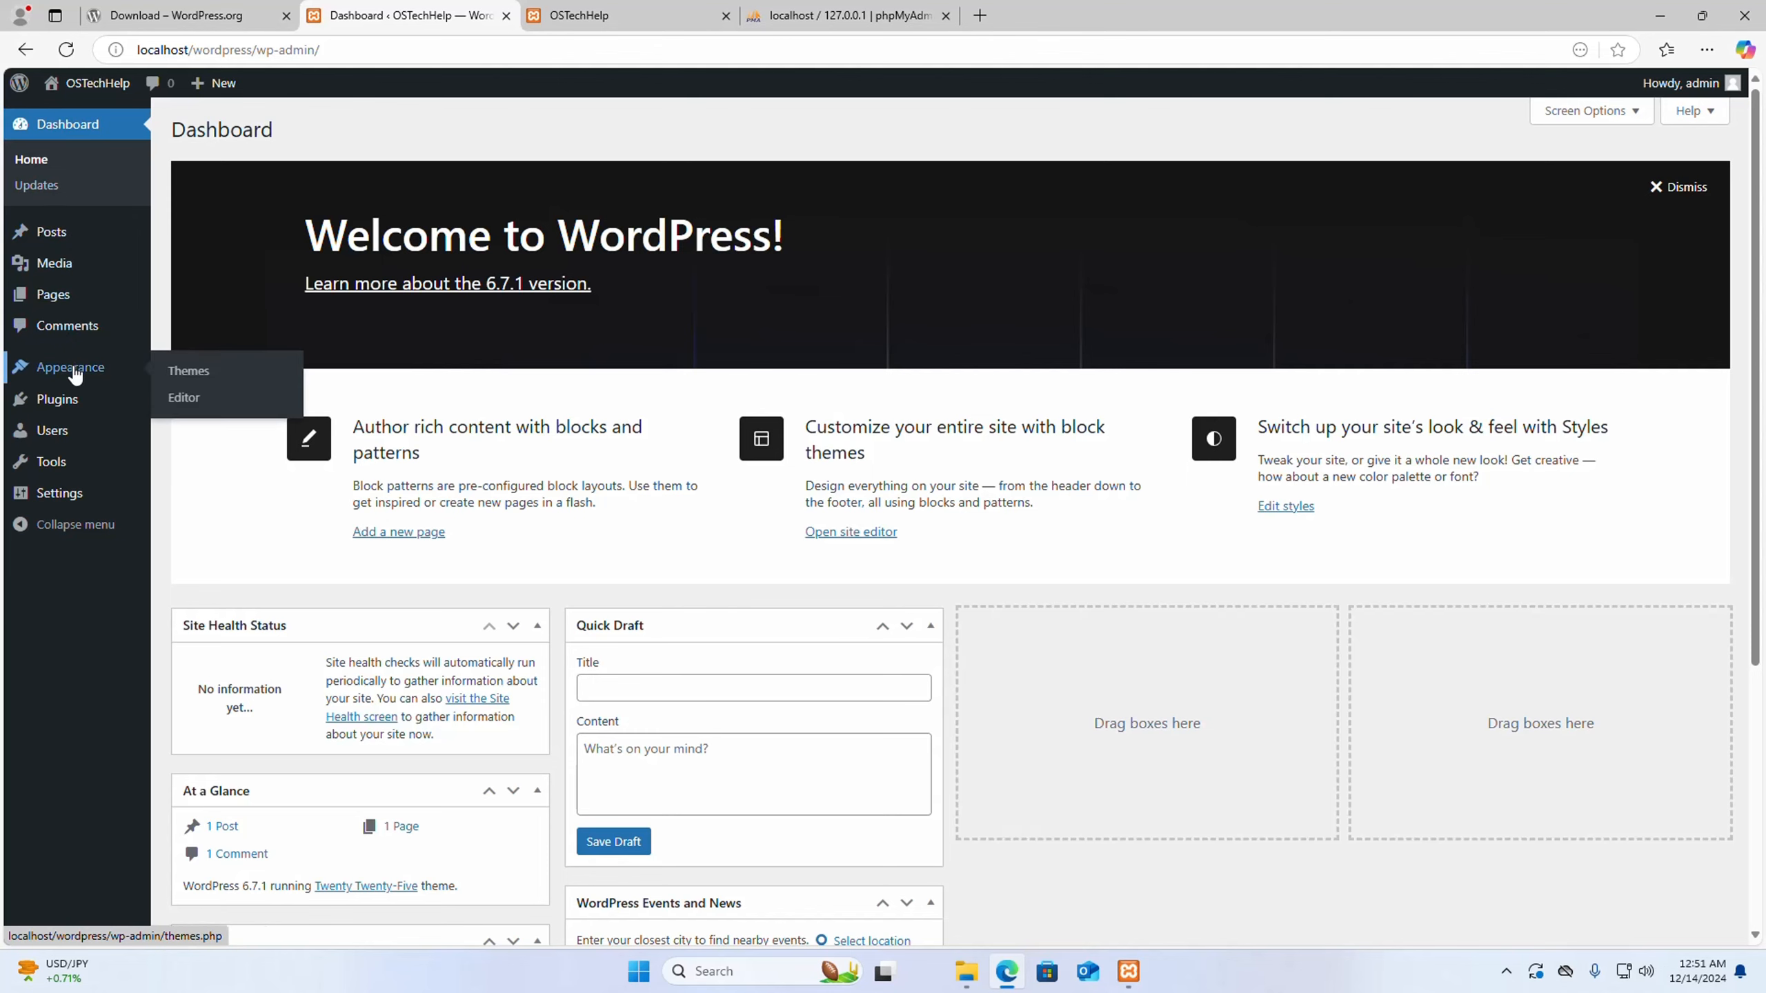
left_click(214, 373)
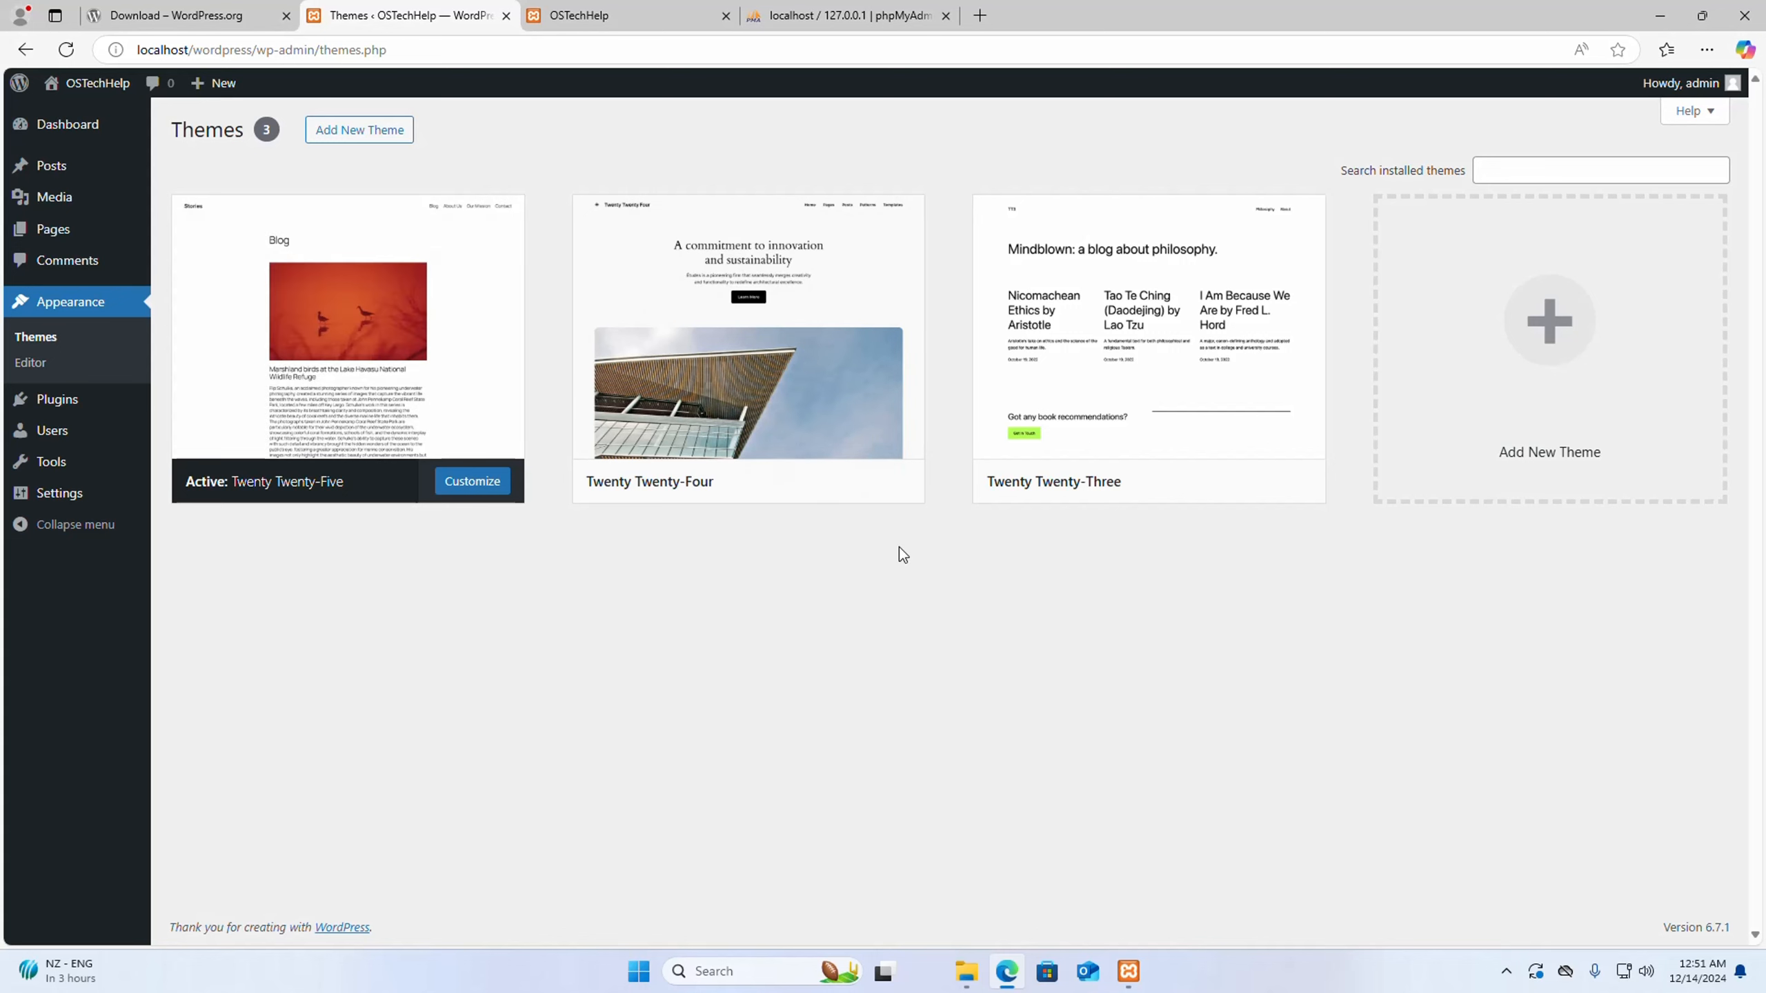
mouse_move(785, 414)
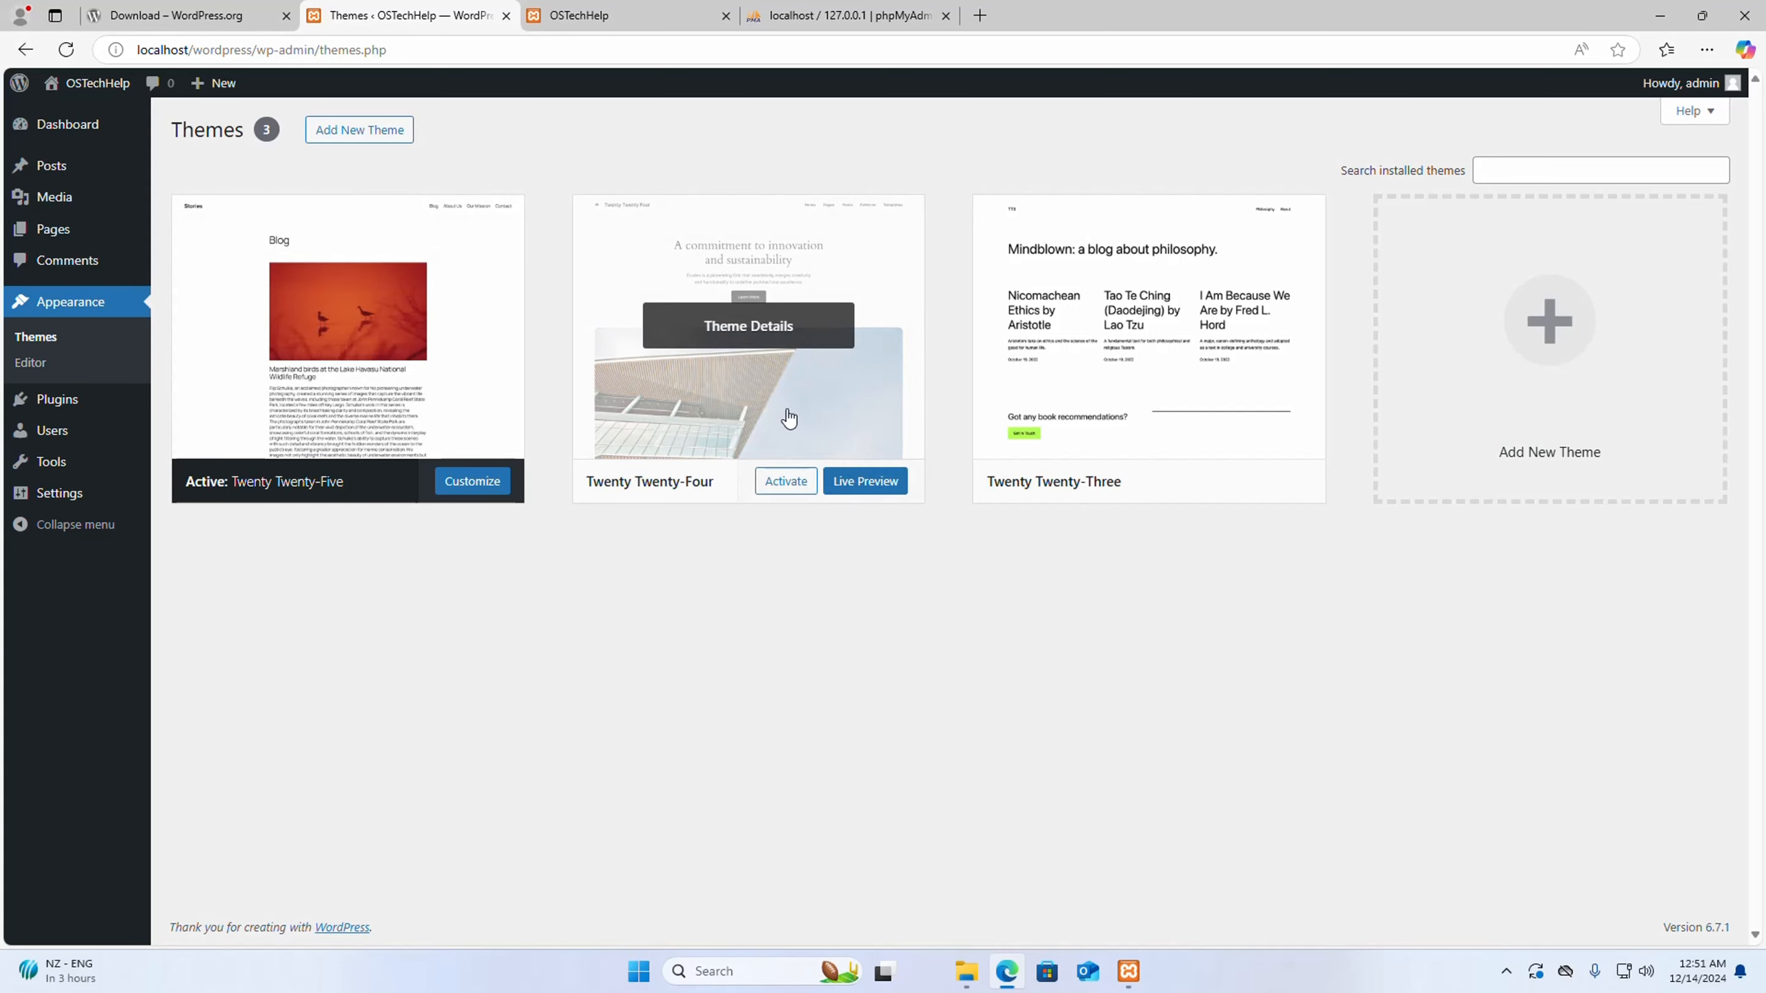
left_click(766, 485)
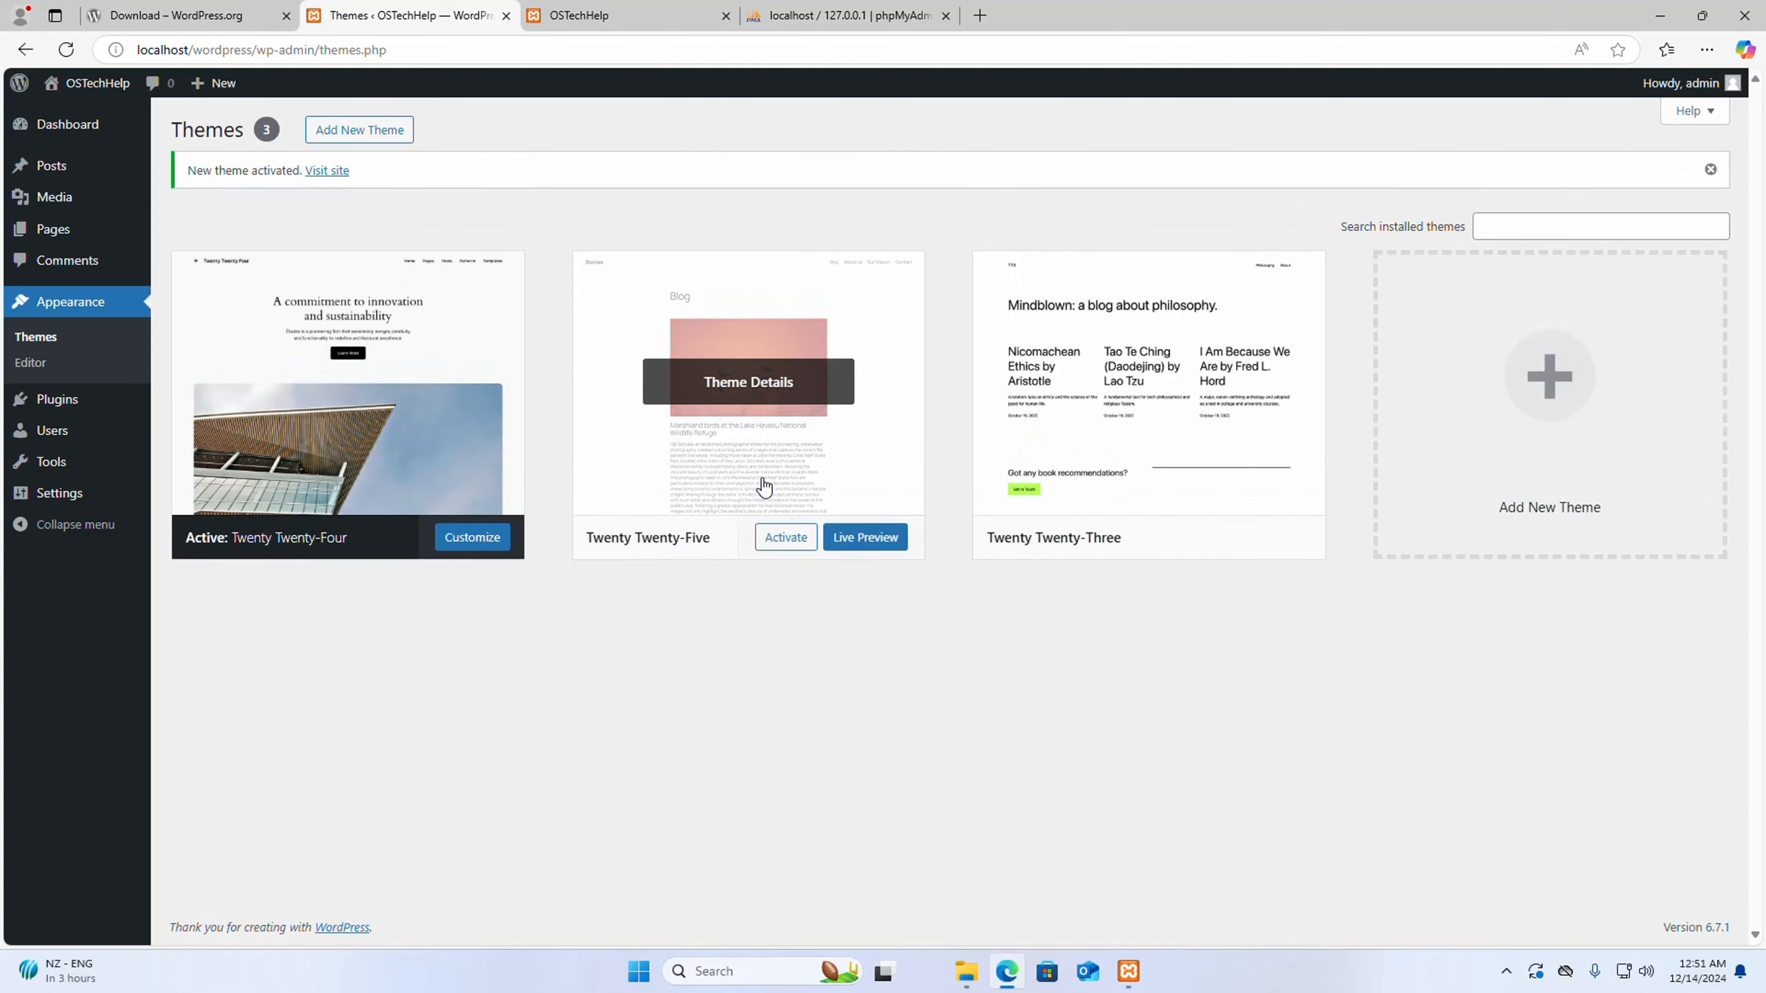
- Reload the OSTechHelp site in its own tab and look through the home page with the newly activated theme
left_click(612, 15)
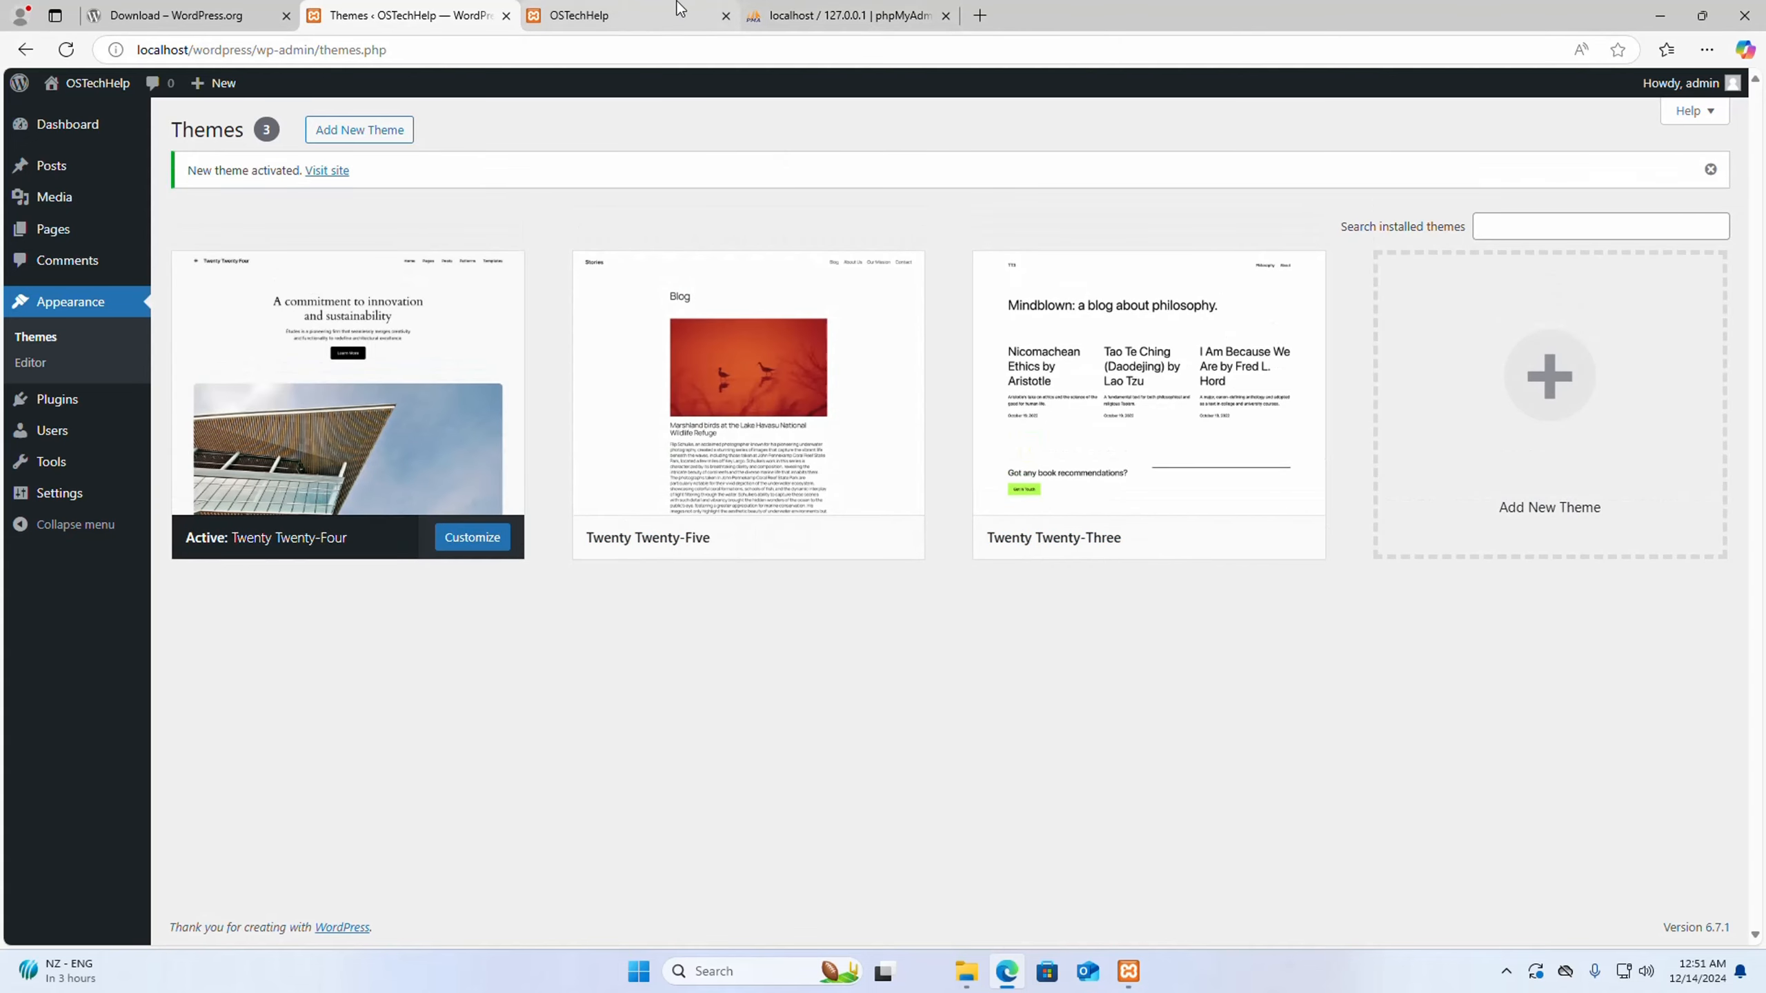
left_click(66, 51)
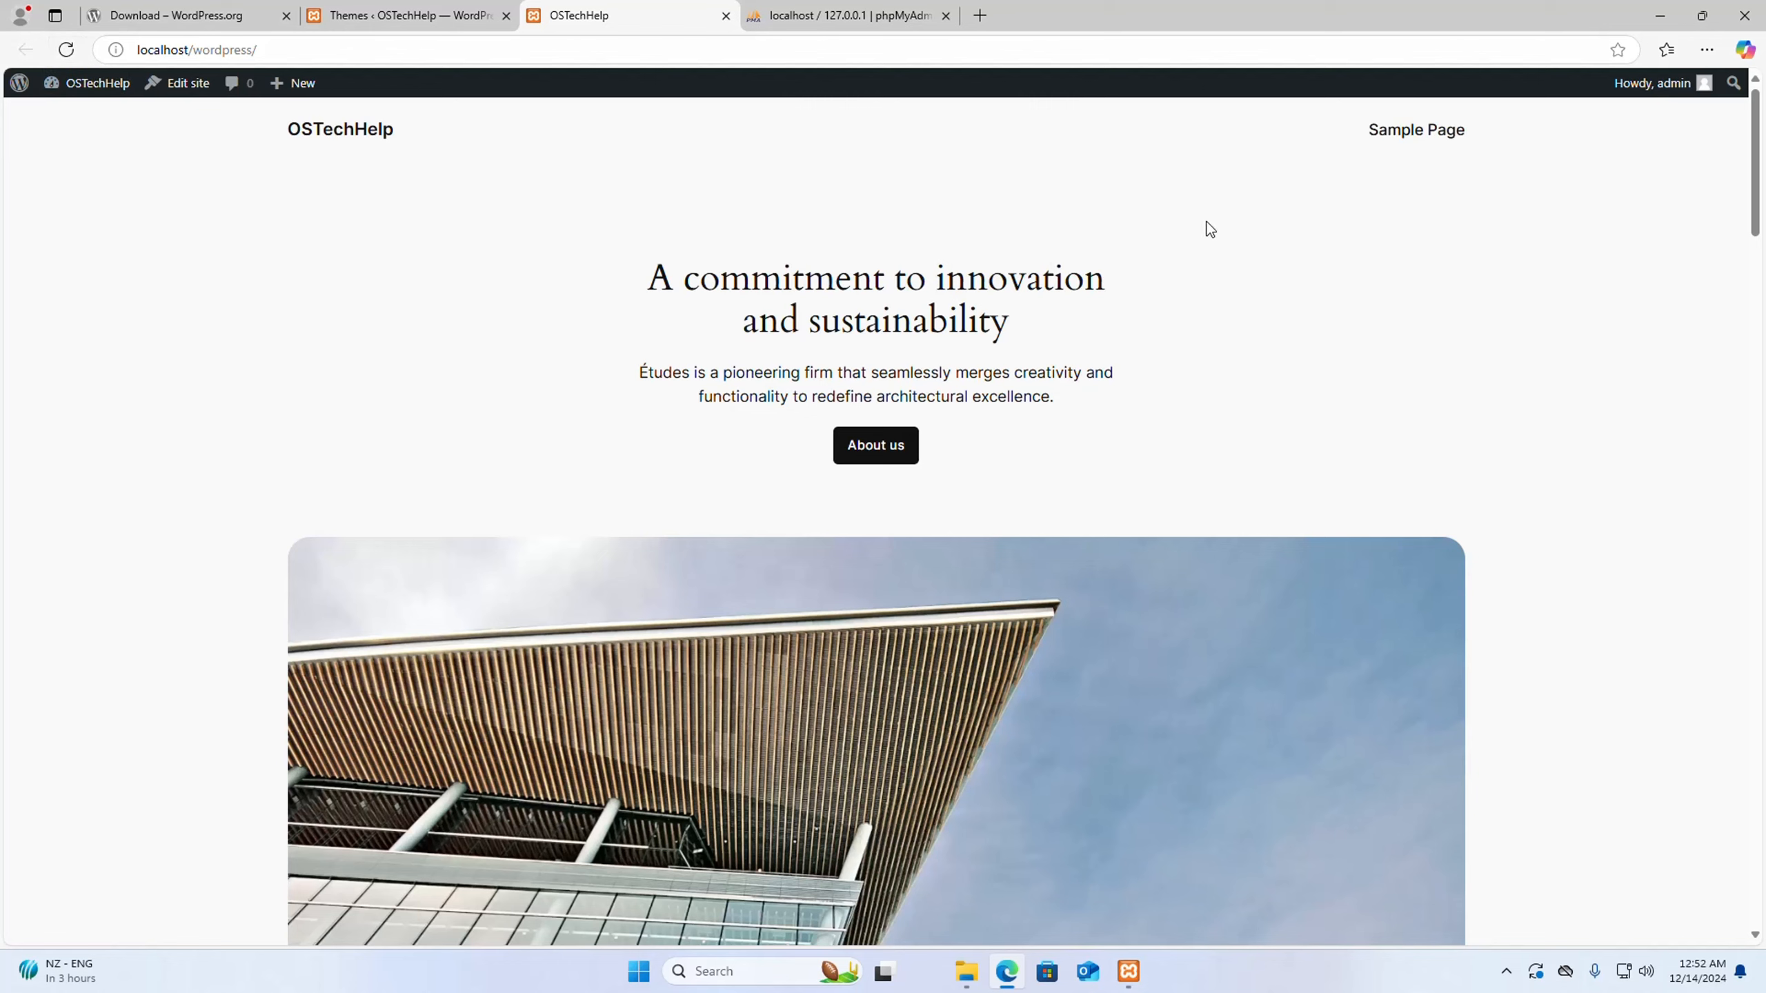
scroll(1502, 343, "down", 15)
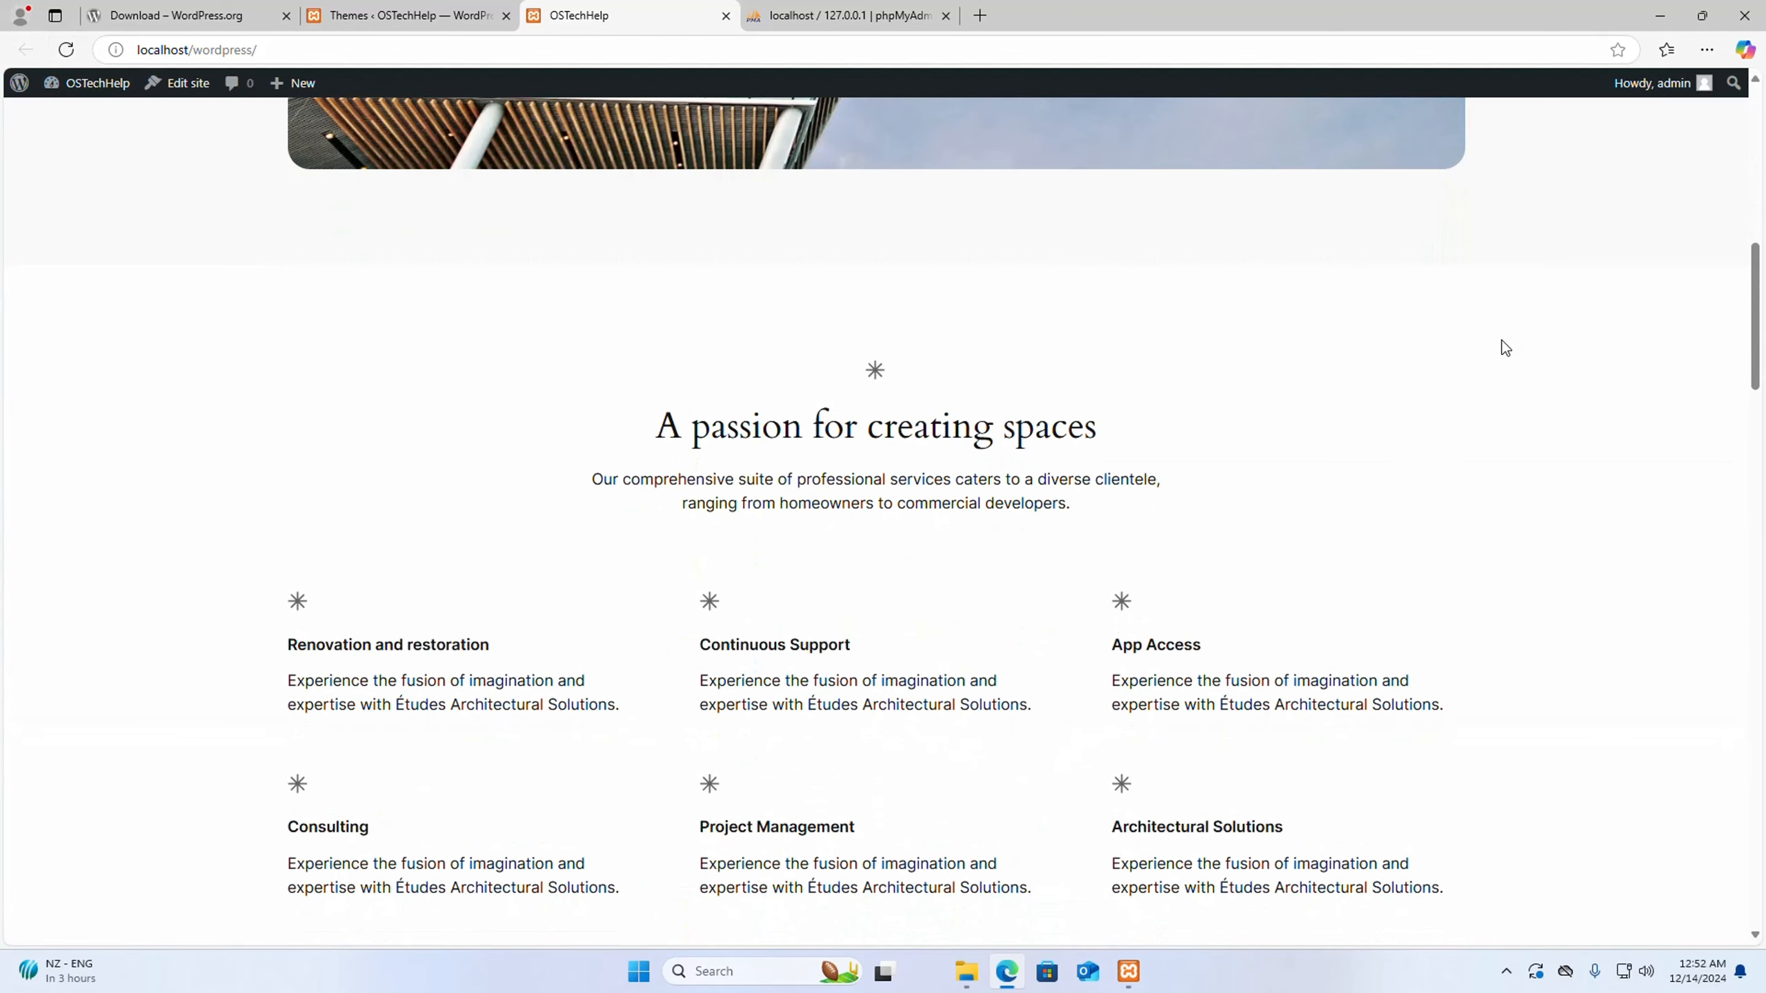
scroll(1504, 347, "down", 3)
scroll(1504, 346, "down", 9)
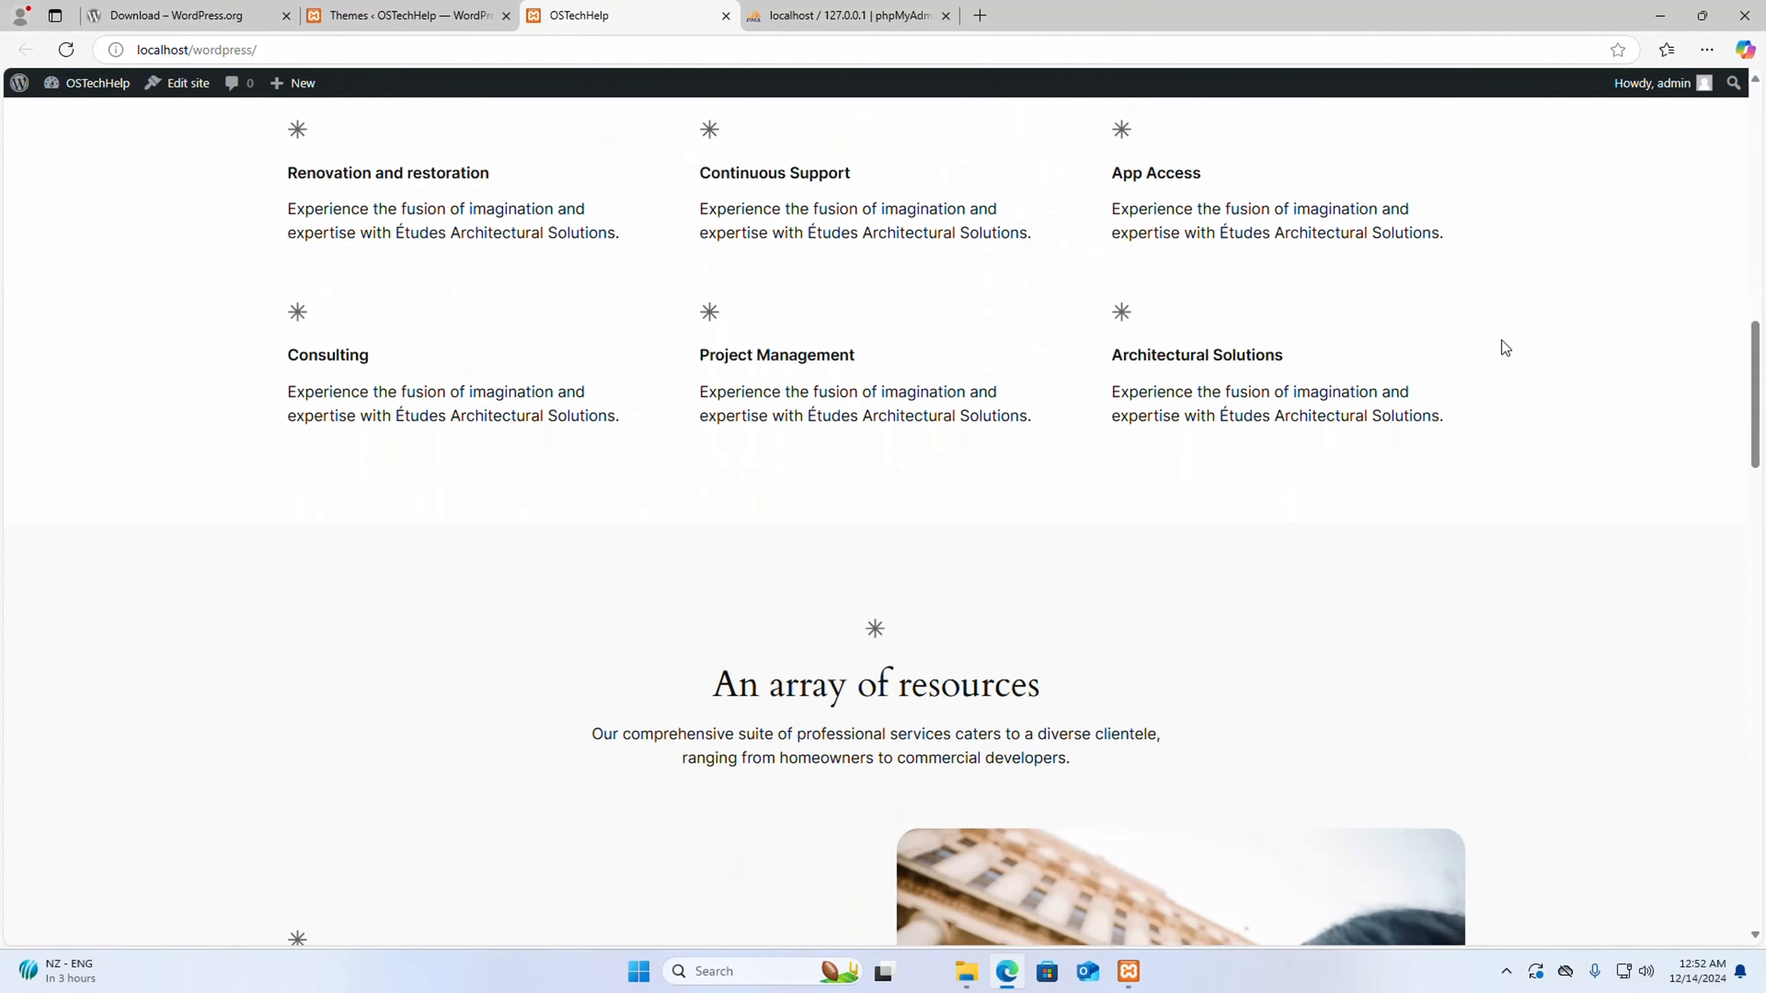
scroll(1502, 345, "down", 6)
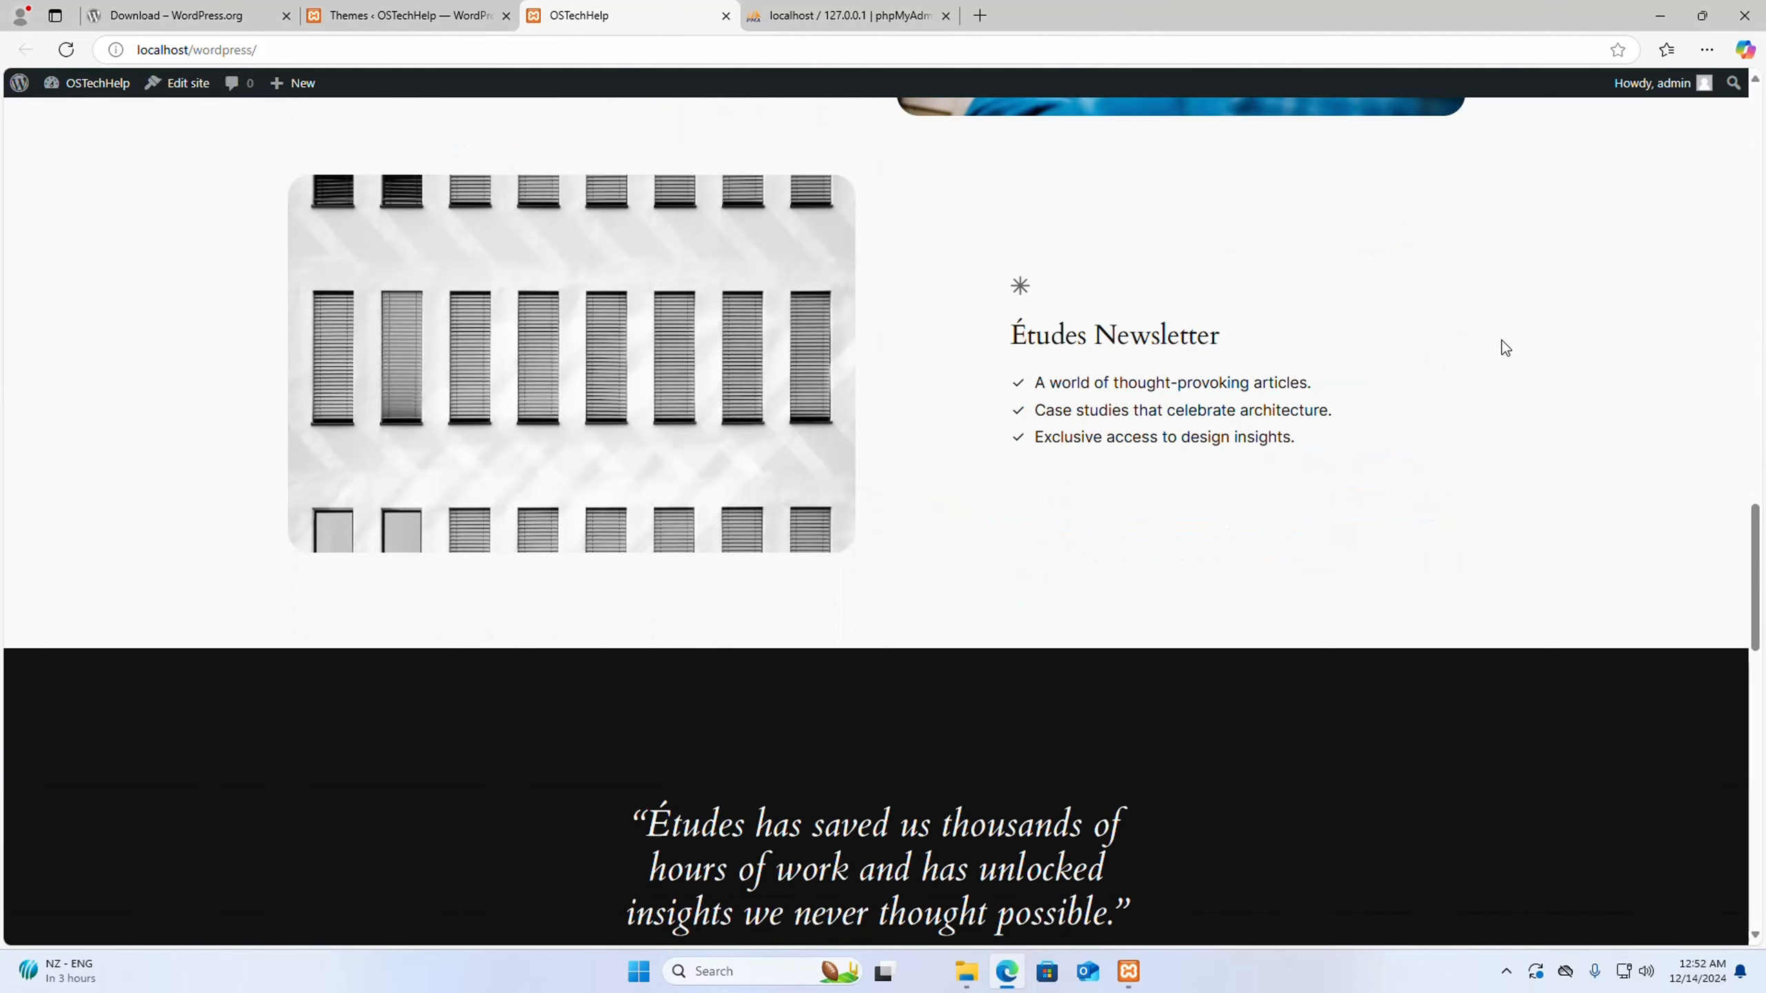
- Minimize the browser and close the File Explorer window showing the htdocs folder
left_click(1660, 15)
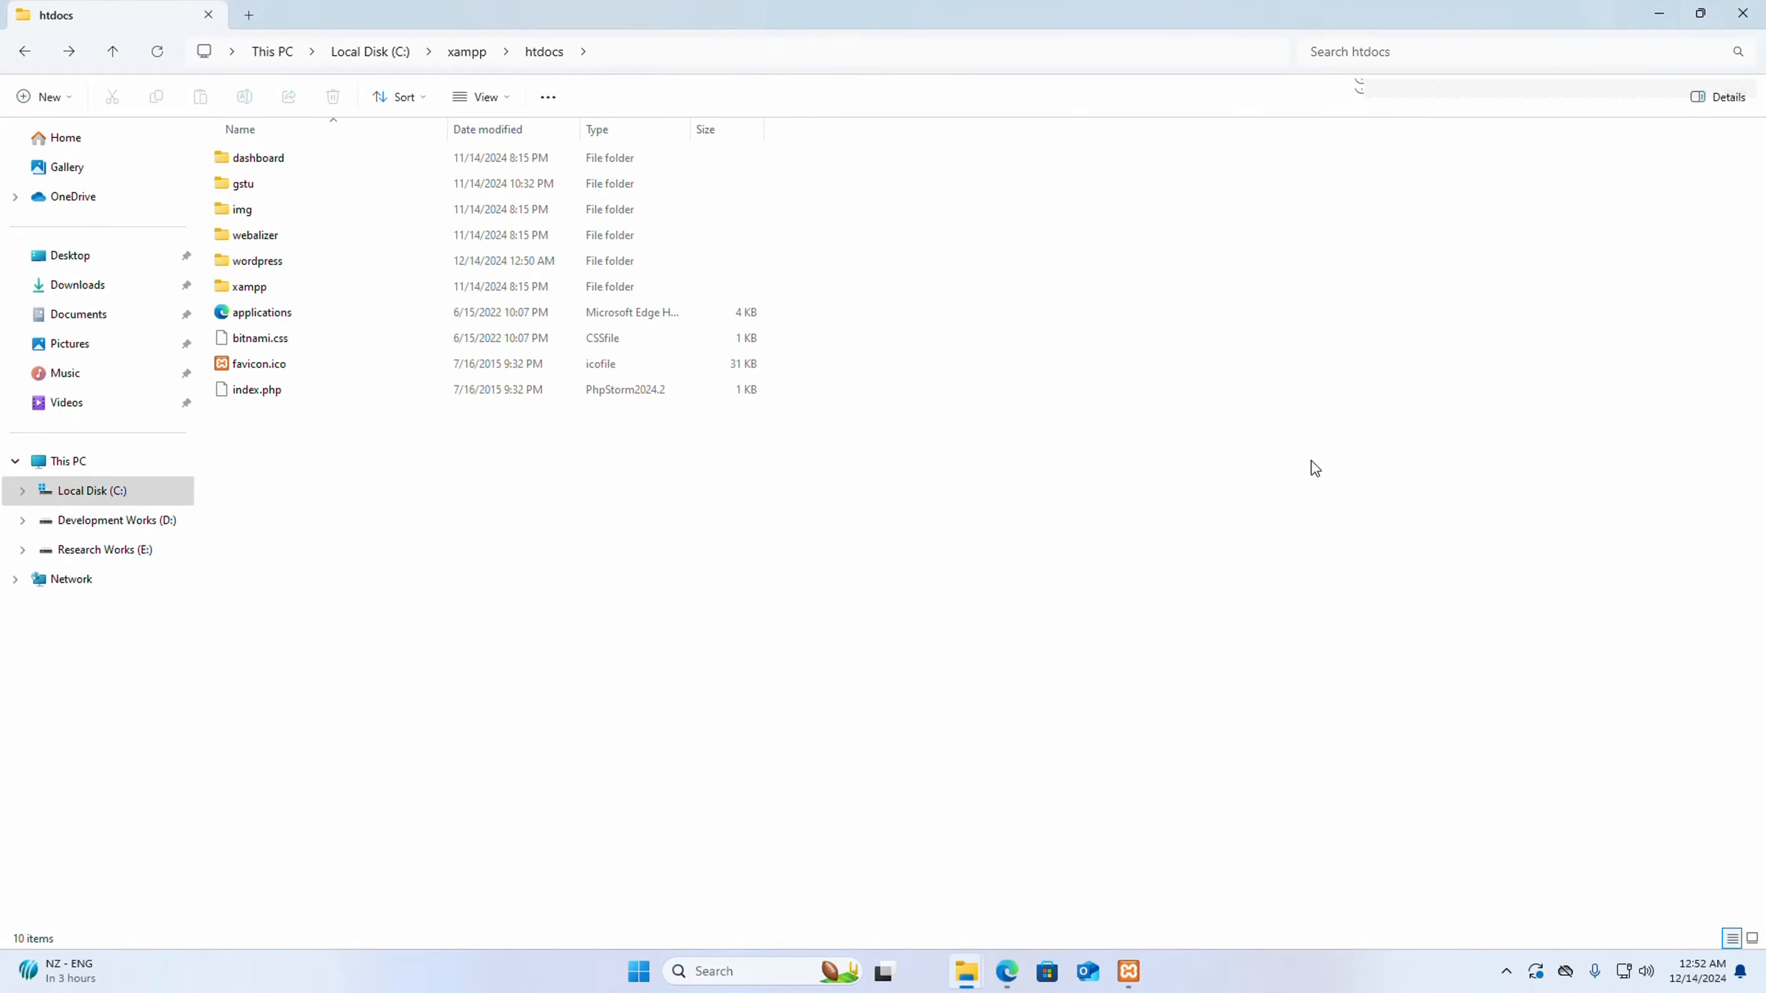
left_click(1655, 13)
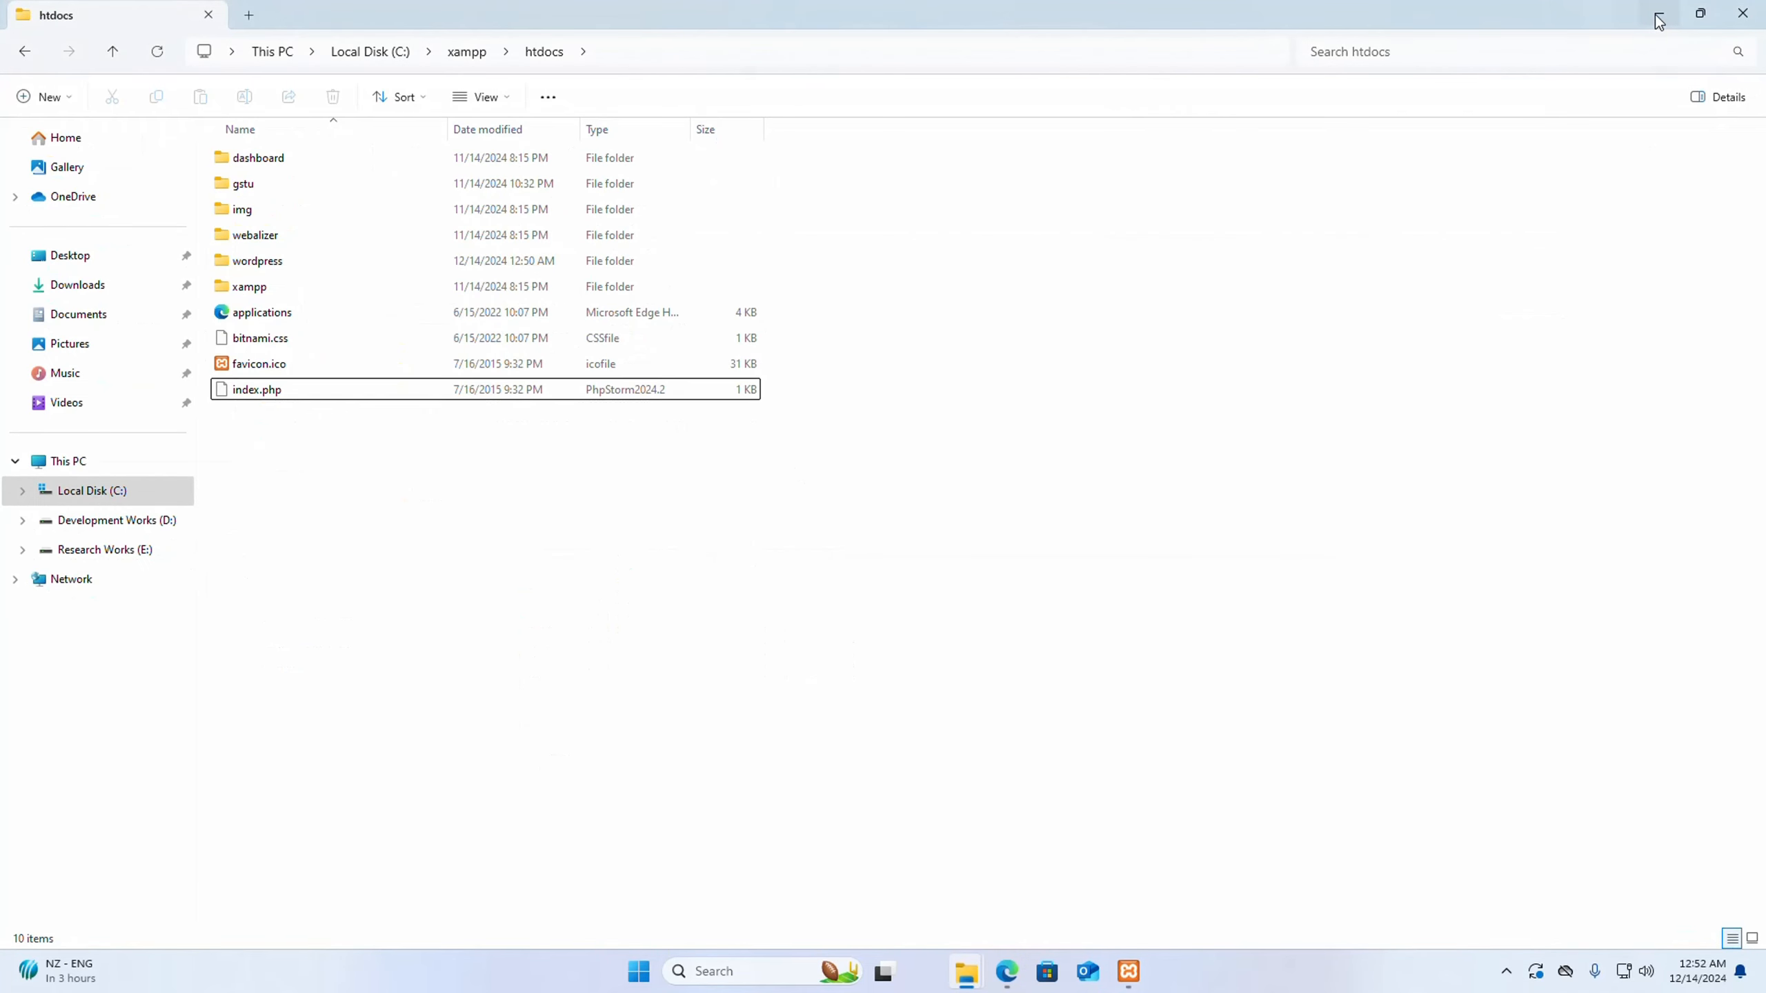
left_click(1744, 12)
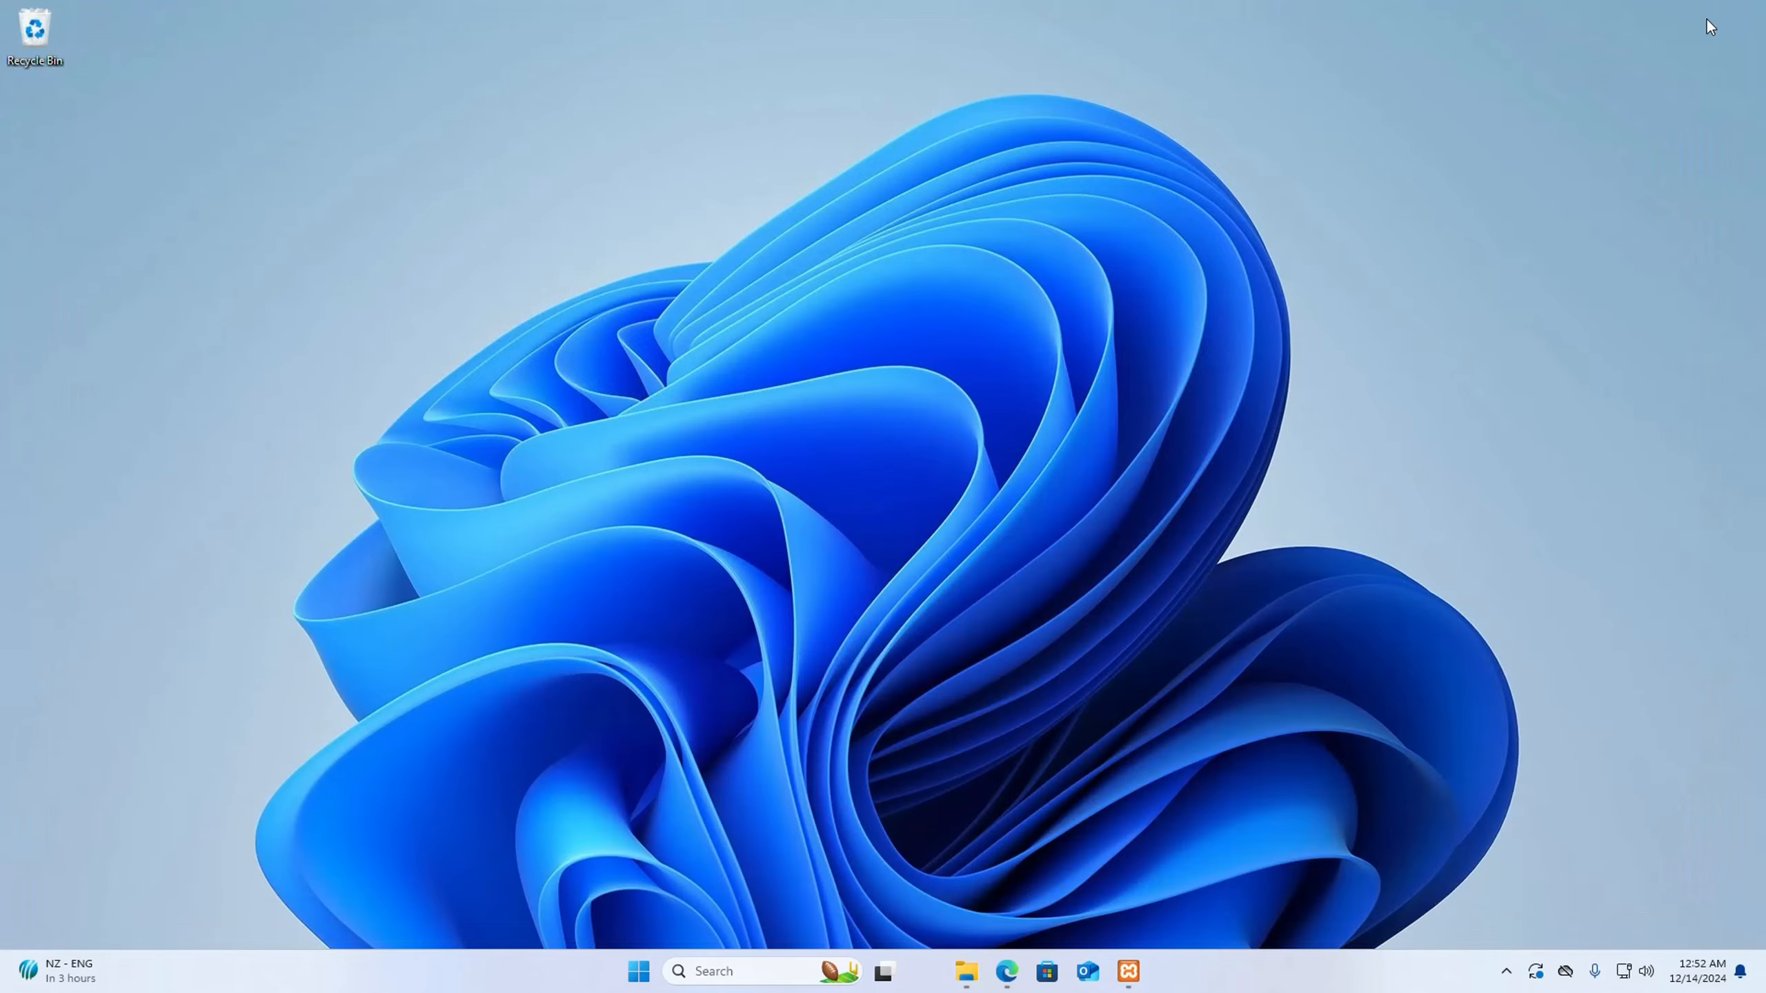